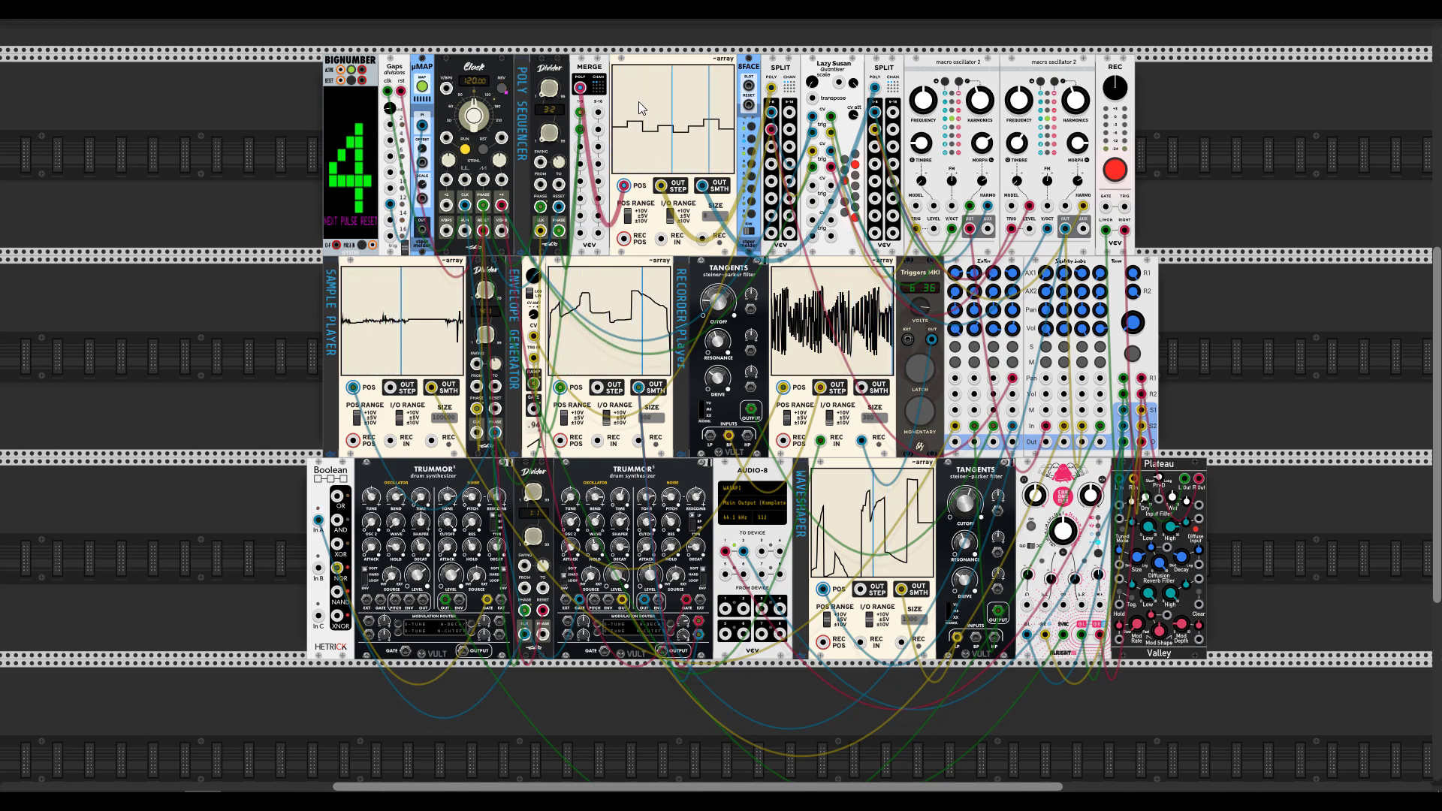
- Switch off the Clock module's RUN so the techno sequence stops playing
click(465, 153)
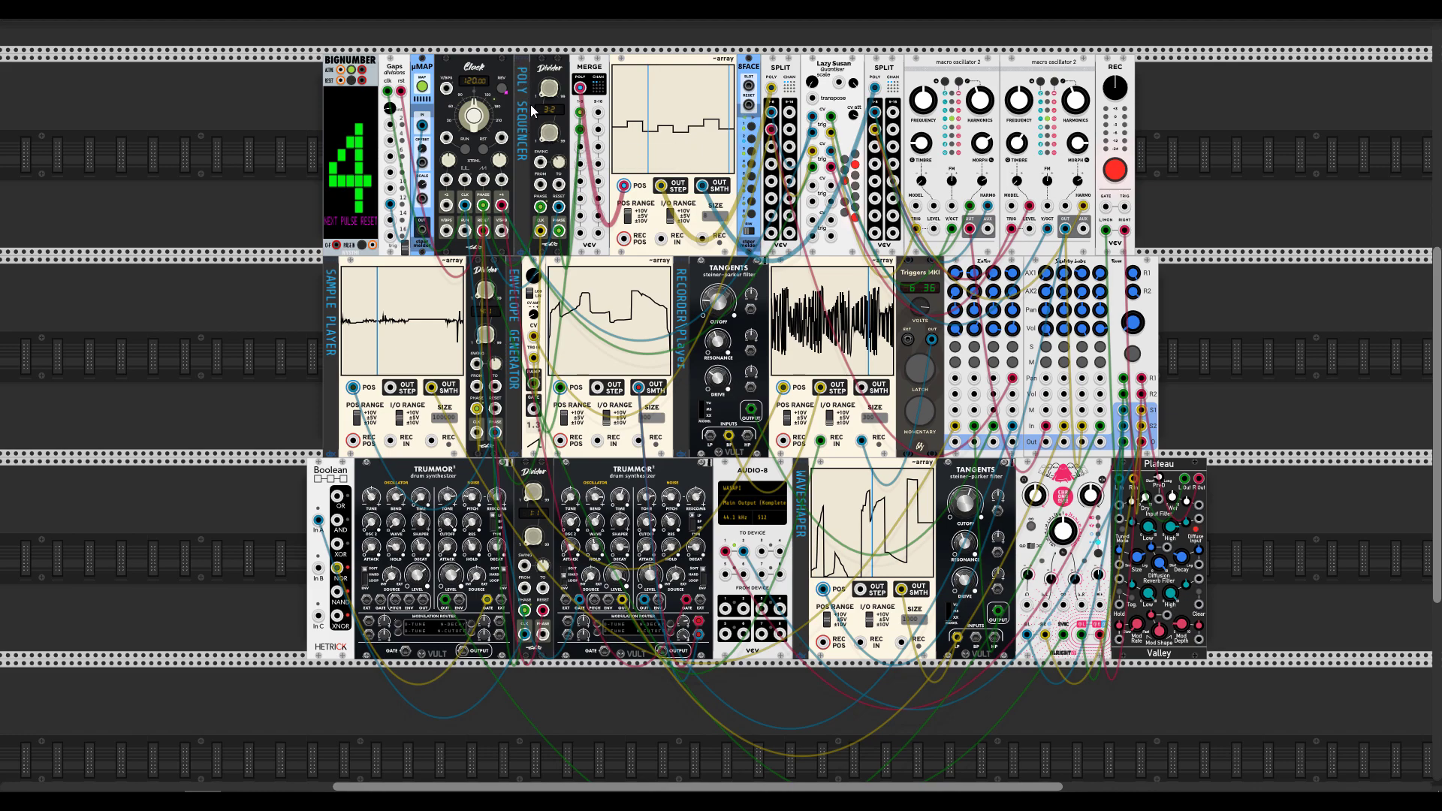
- Zoom into the clock, poly sequencer, sample player and oscillator rows, with REC in view
scroll(531, 126, up, 5)
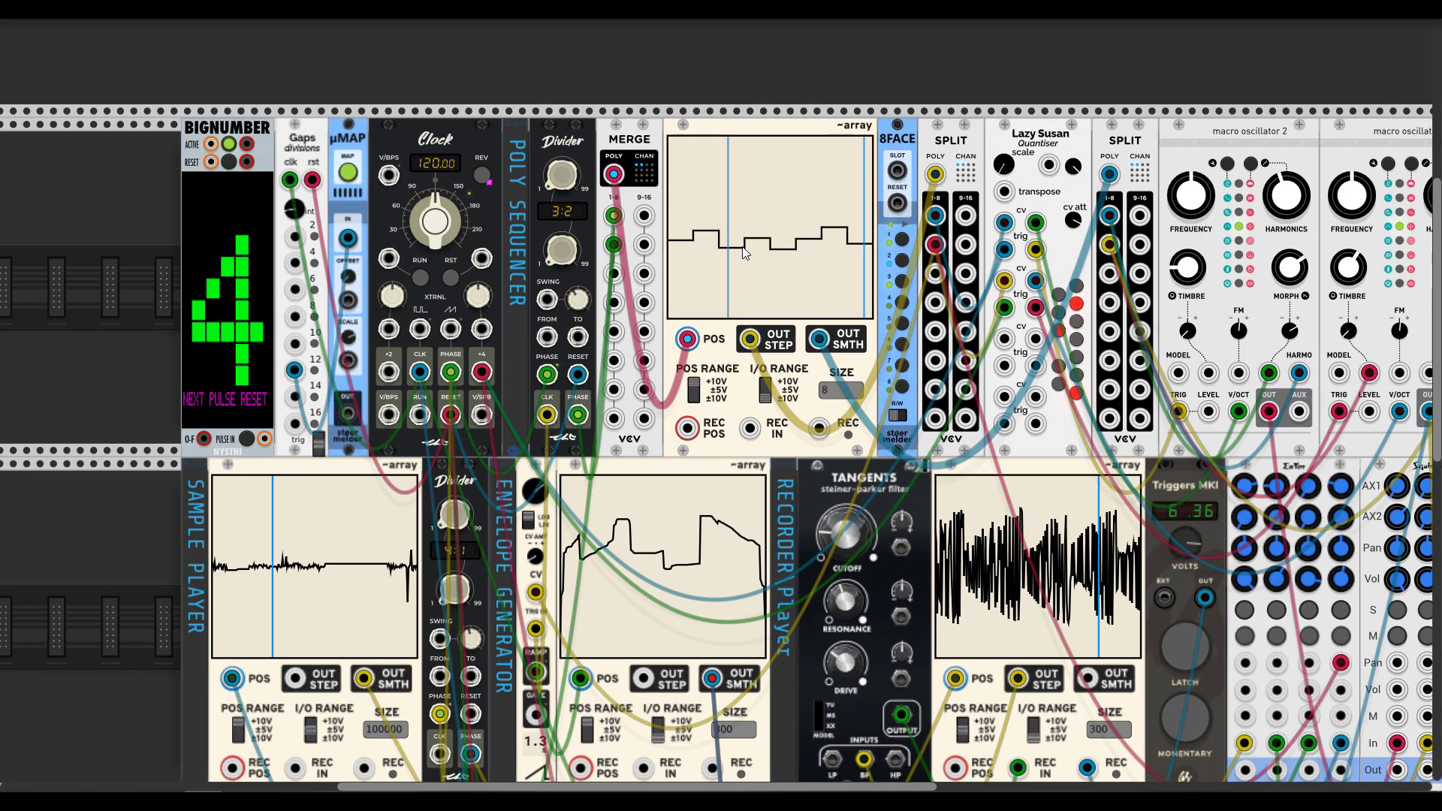
scroll(743, 252, down, 1)
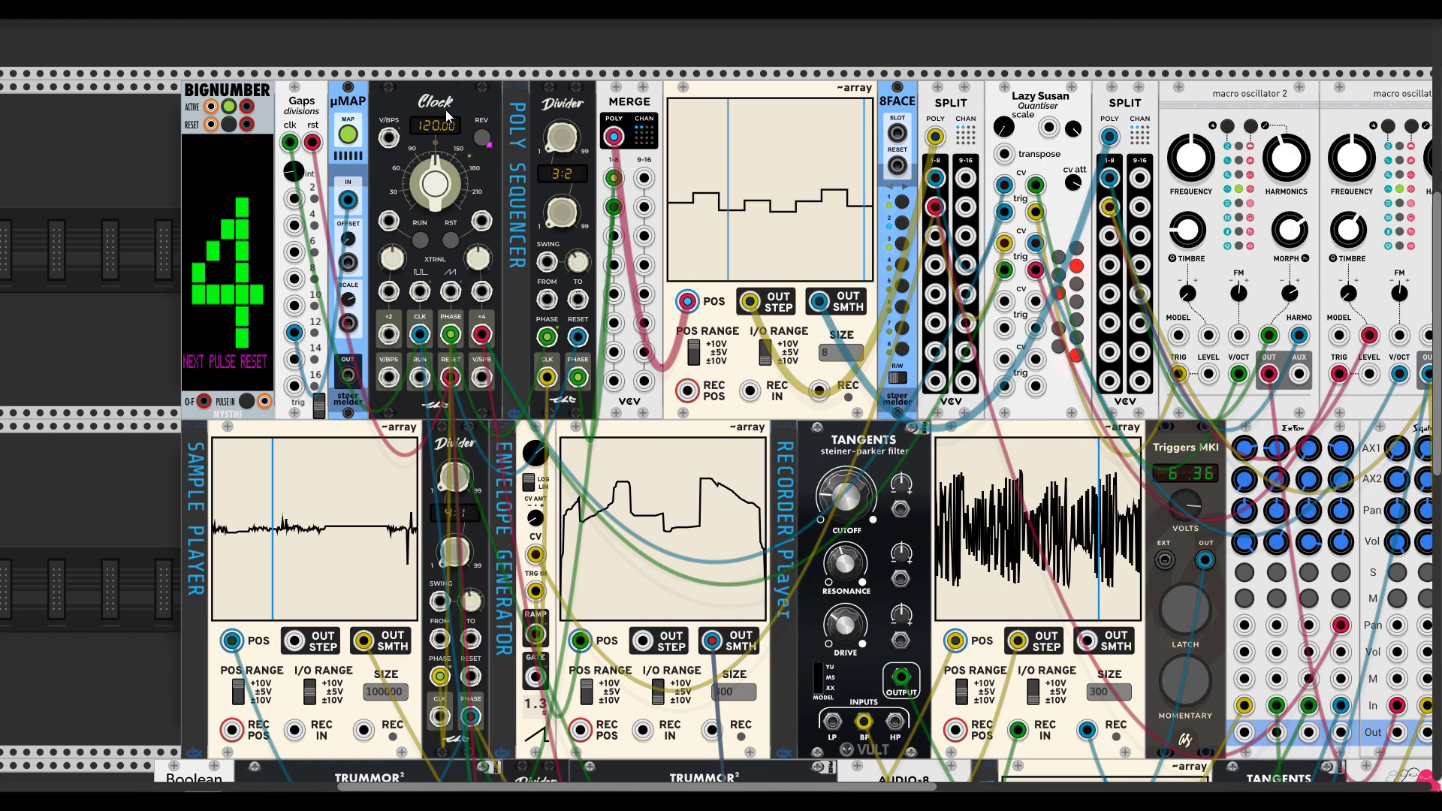
right_click(434, 89)
click(407, 91)
mouse_move(568, 212)
scroll(997, 417, left, 2)
scroll(998, 418, right, 5)
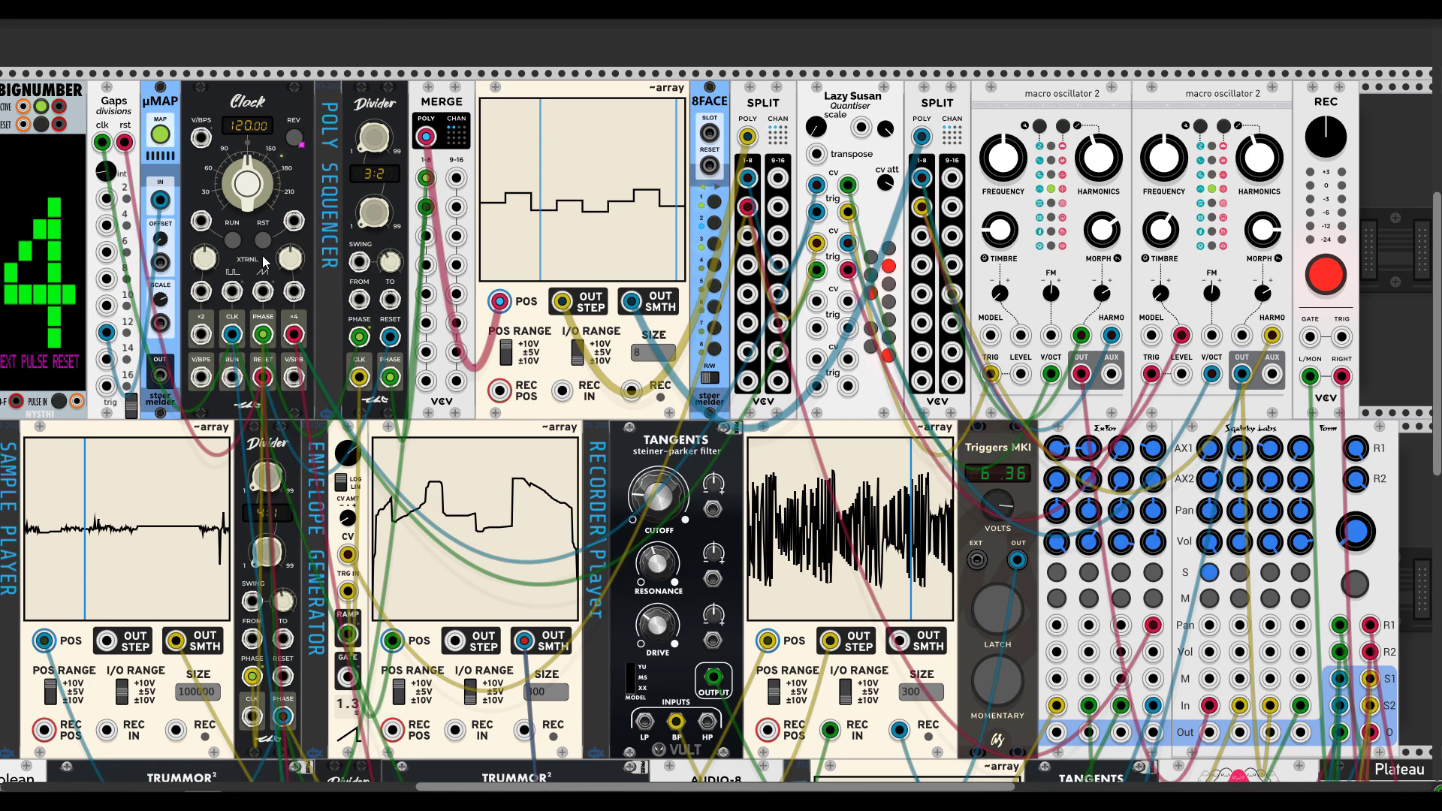
- Restart the clock and redraw the ~array steps with a lowered step, tall peak and new endings
click(229, 240)
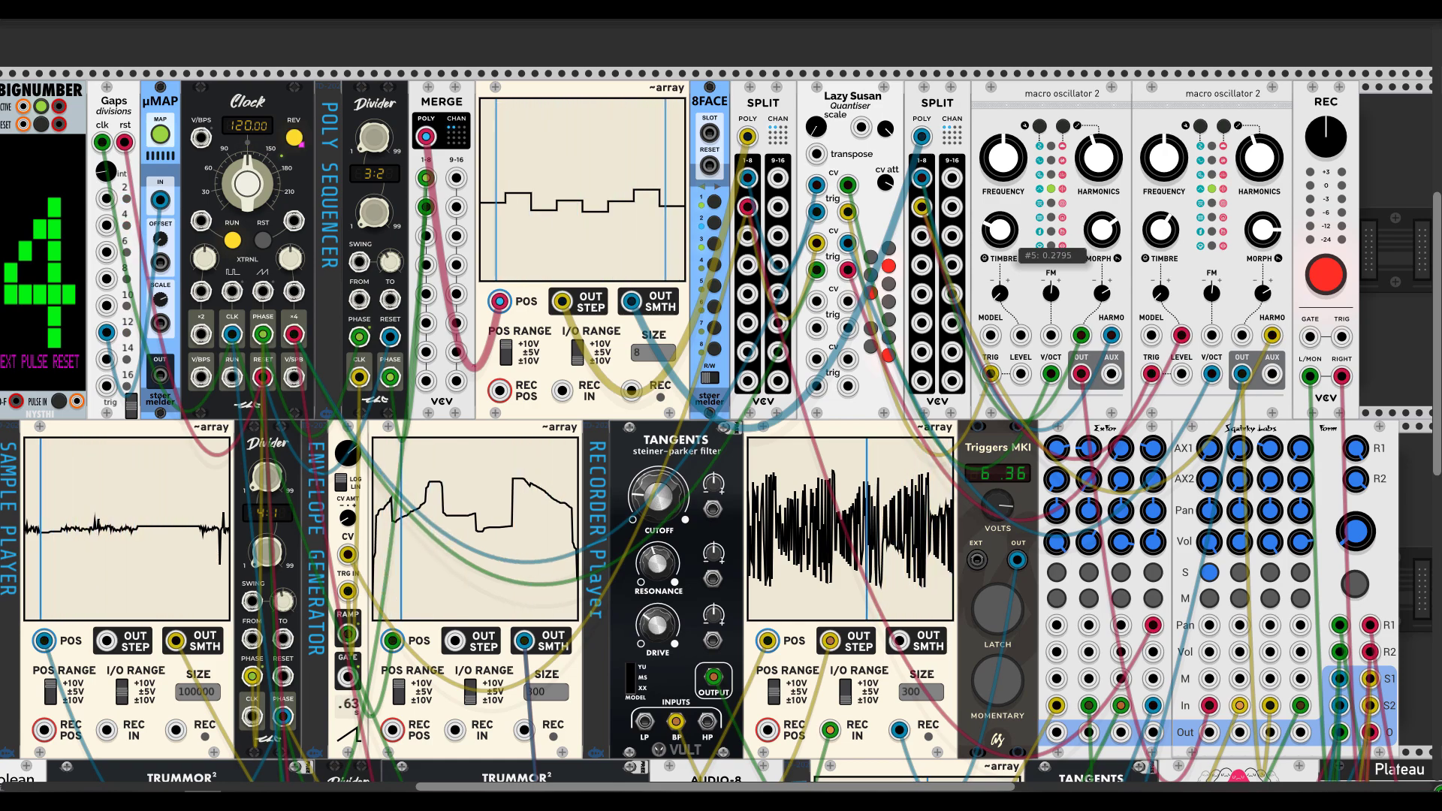
click(646, 218)
mouse_move(582, 199)
mouse_down()
mouse_move(567, 172)
mouse_move(522, 208)
mouse_move(518, 193)
mouse_up()
click(569, 194)
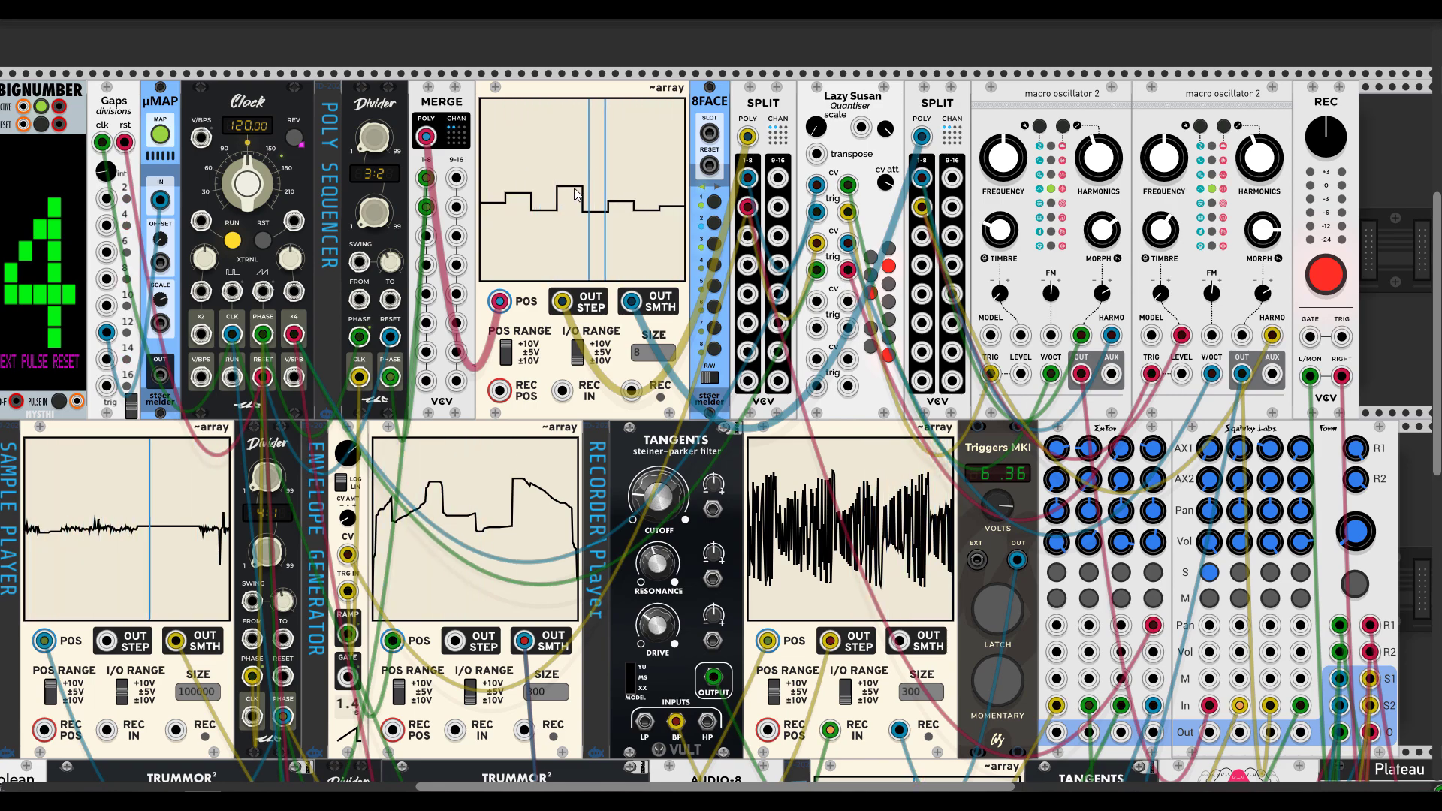
mouse_move(628, 187)
mouse_down()
mouse_move(651, 192)
mouse_move(647, 208)
mouse_up()
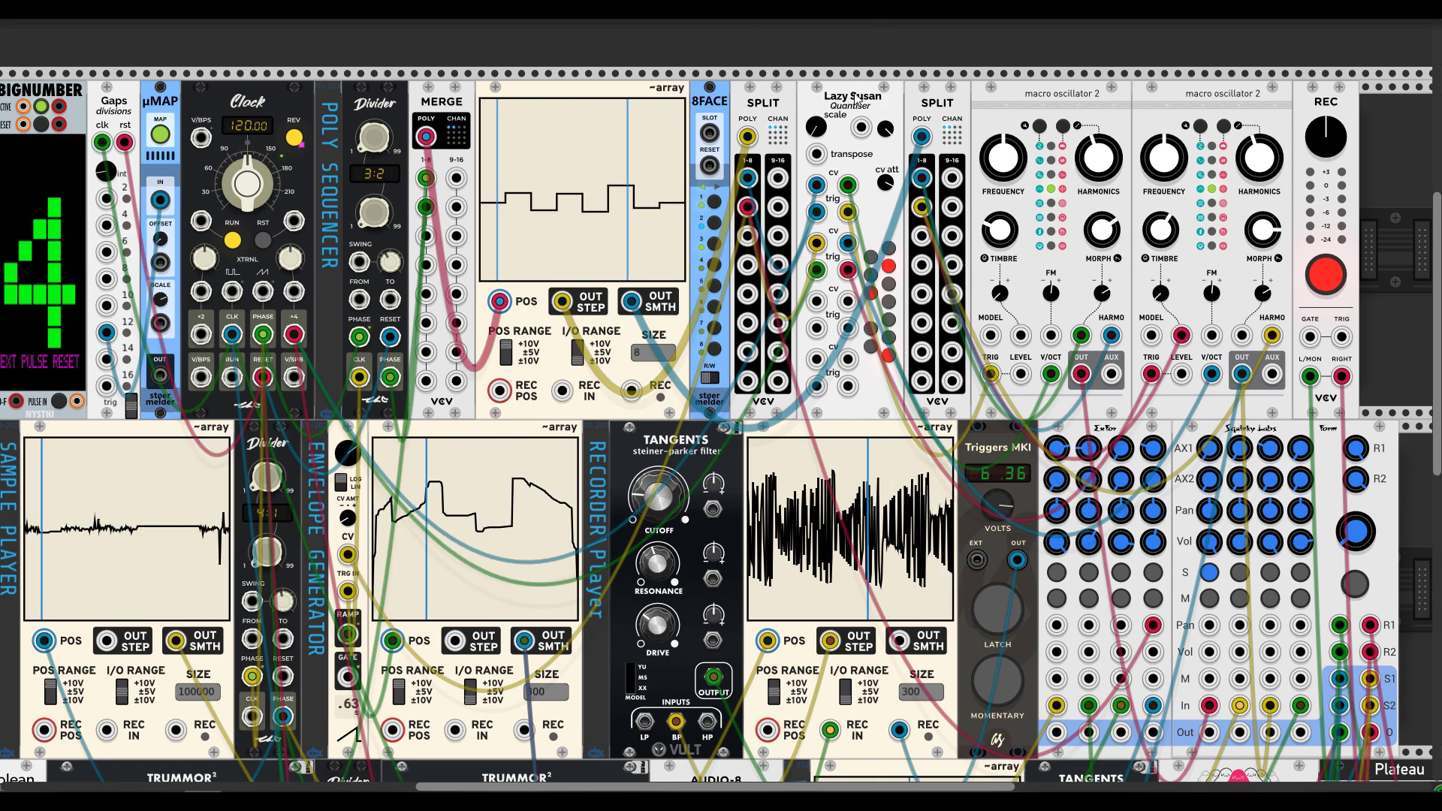
right_click(875, 110)
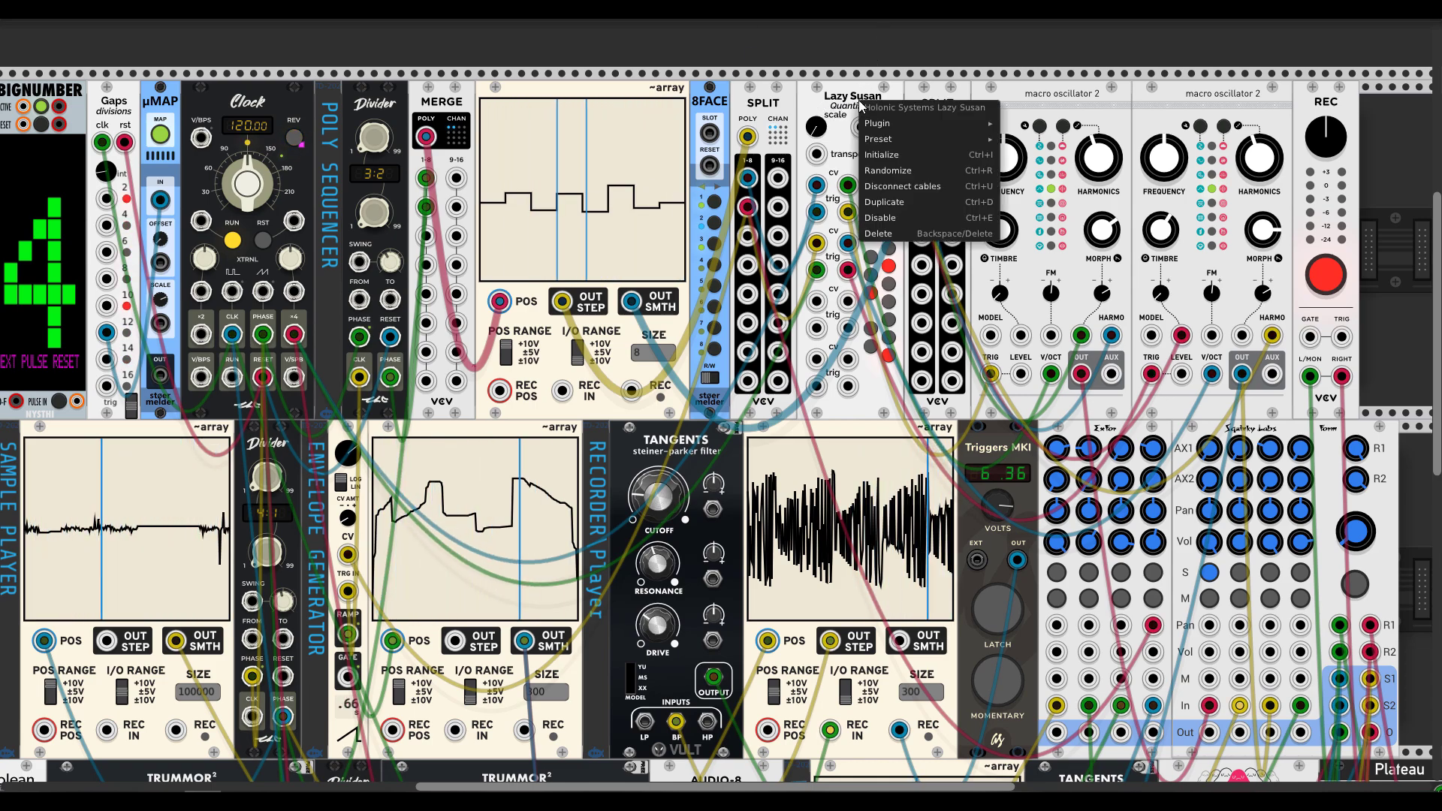
click(812, 98)
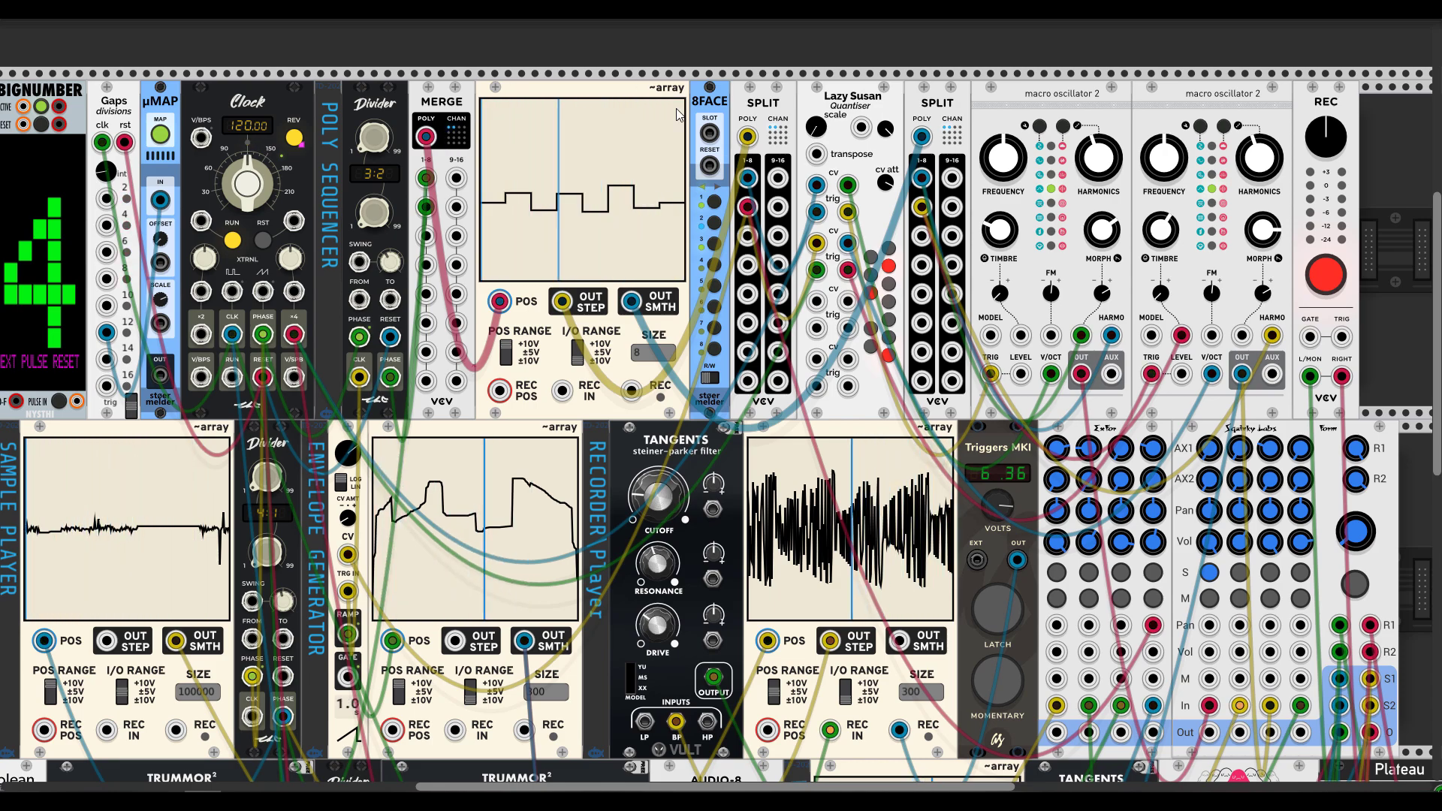
- Patch a Gaps clock-division output into µMAP's IN, toggling the Clock's REV off and back on
click(296, 143)
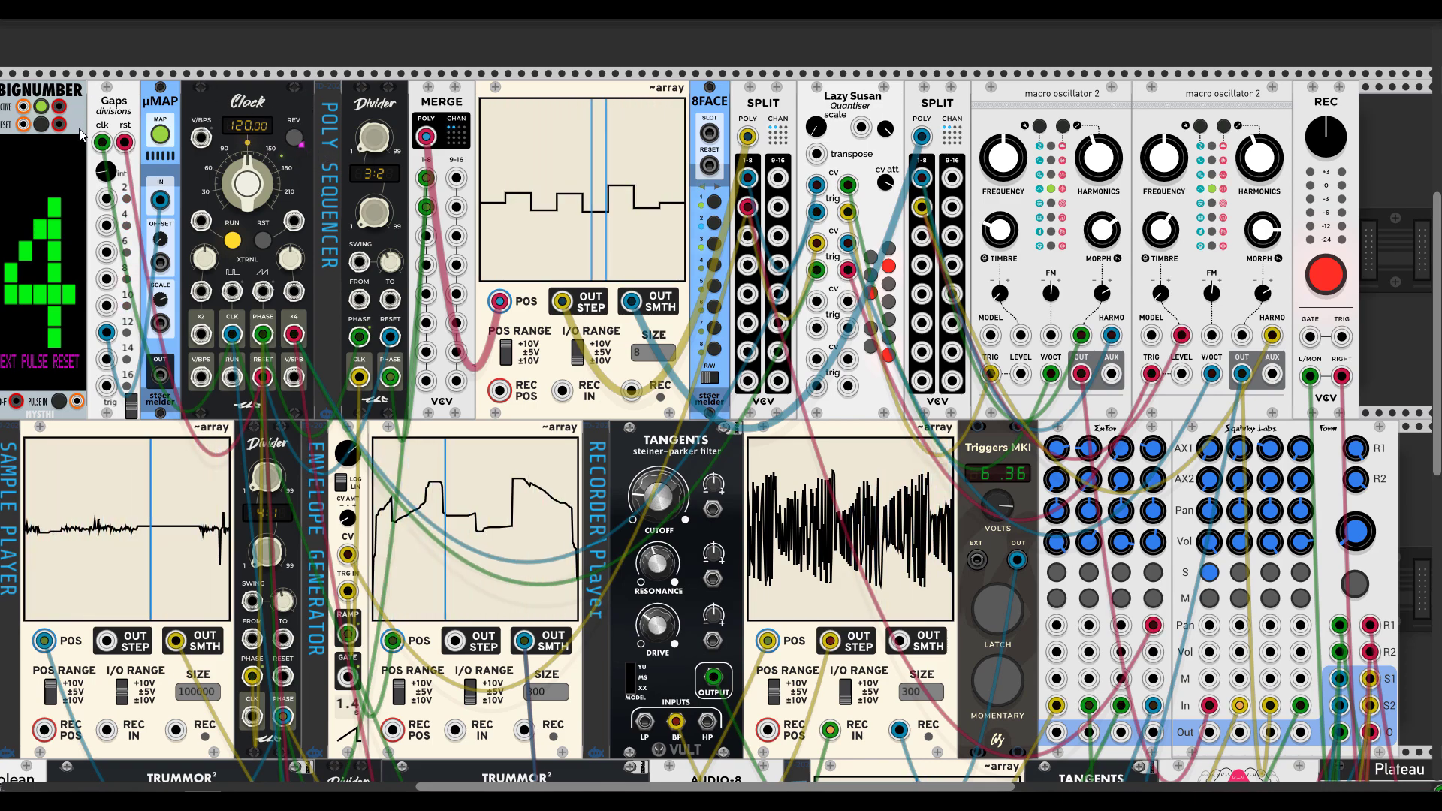
drag(160, 200, 107, 332)
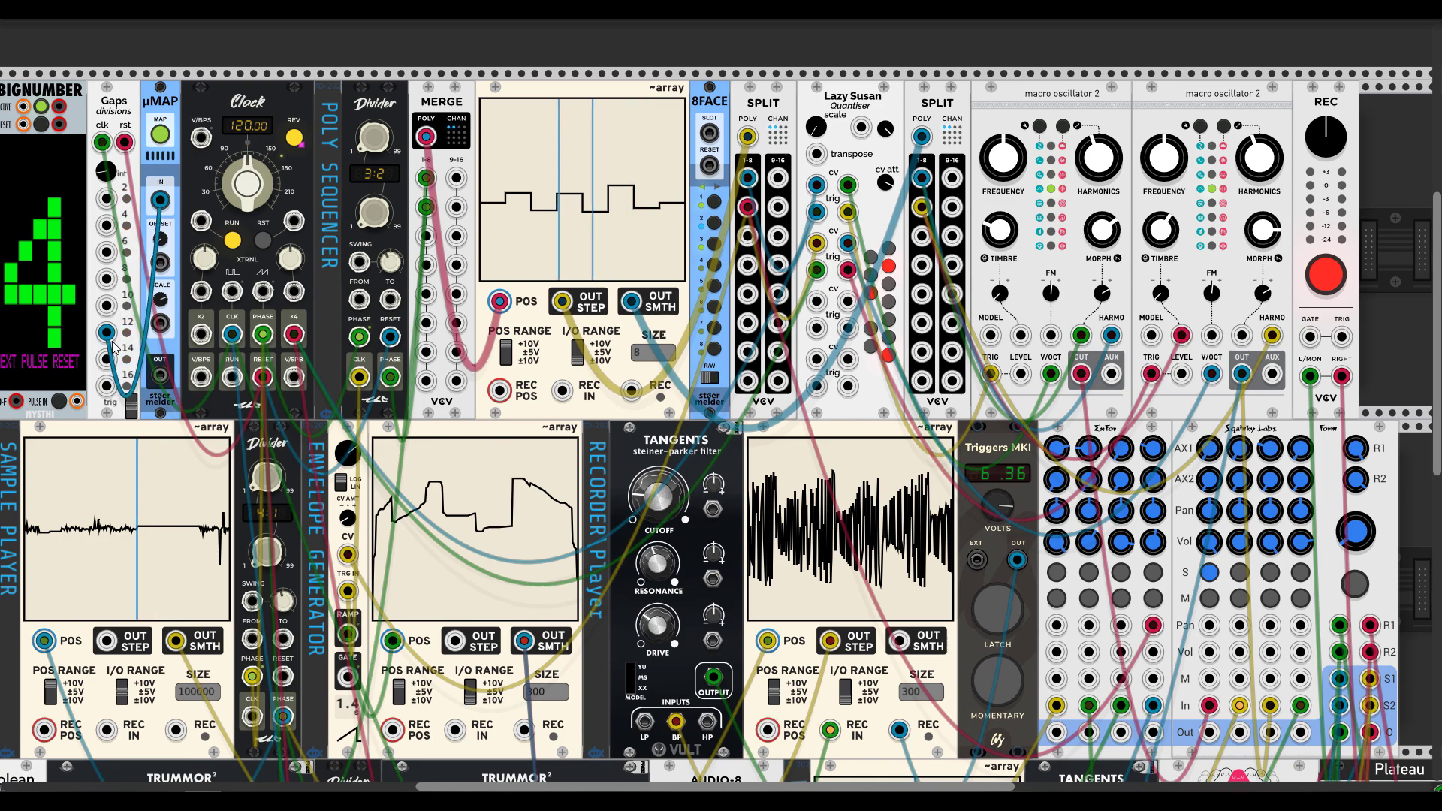
right_click(112, 99)
click(141, 63)
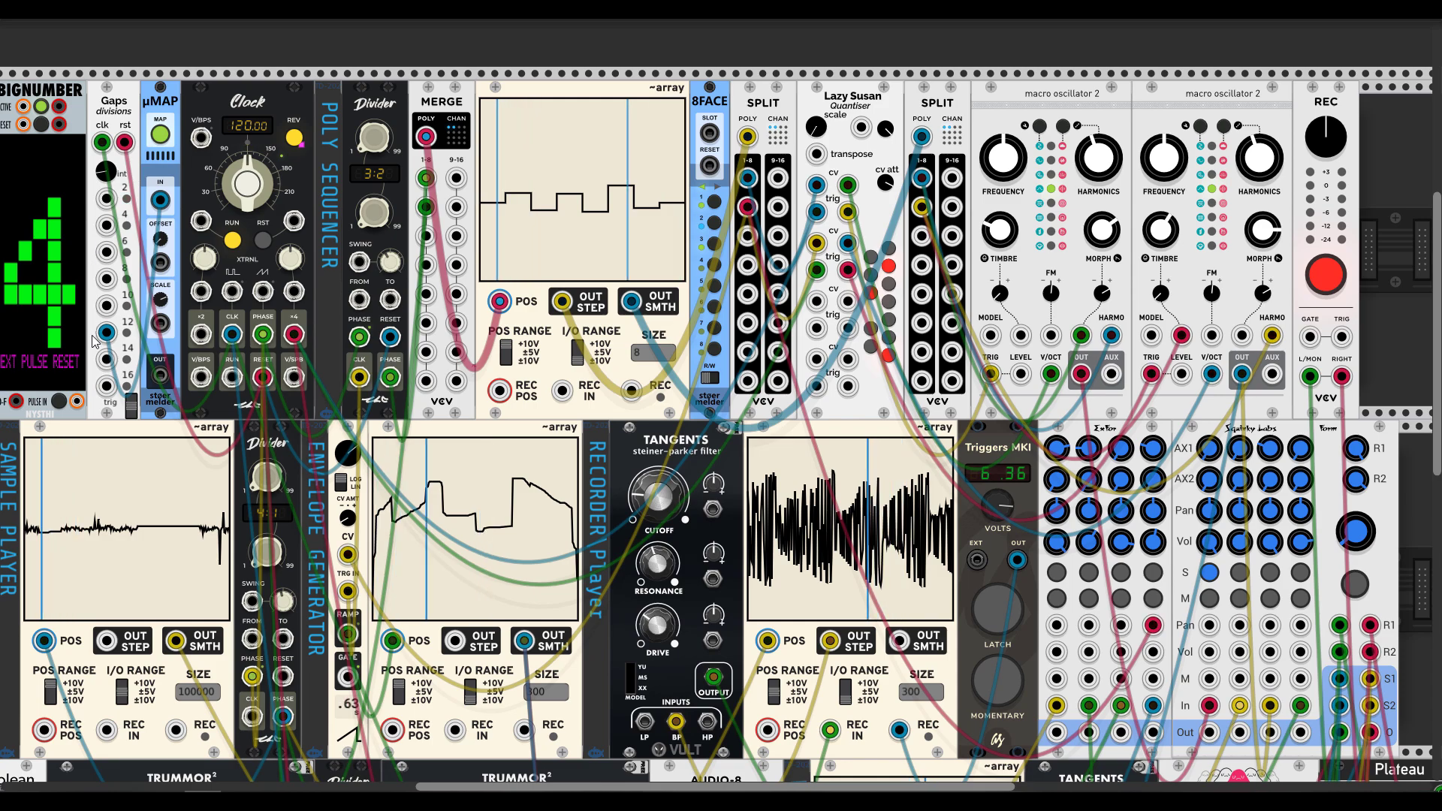
drag(107, 331, 159, 199)
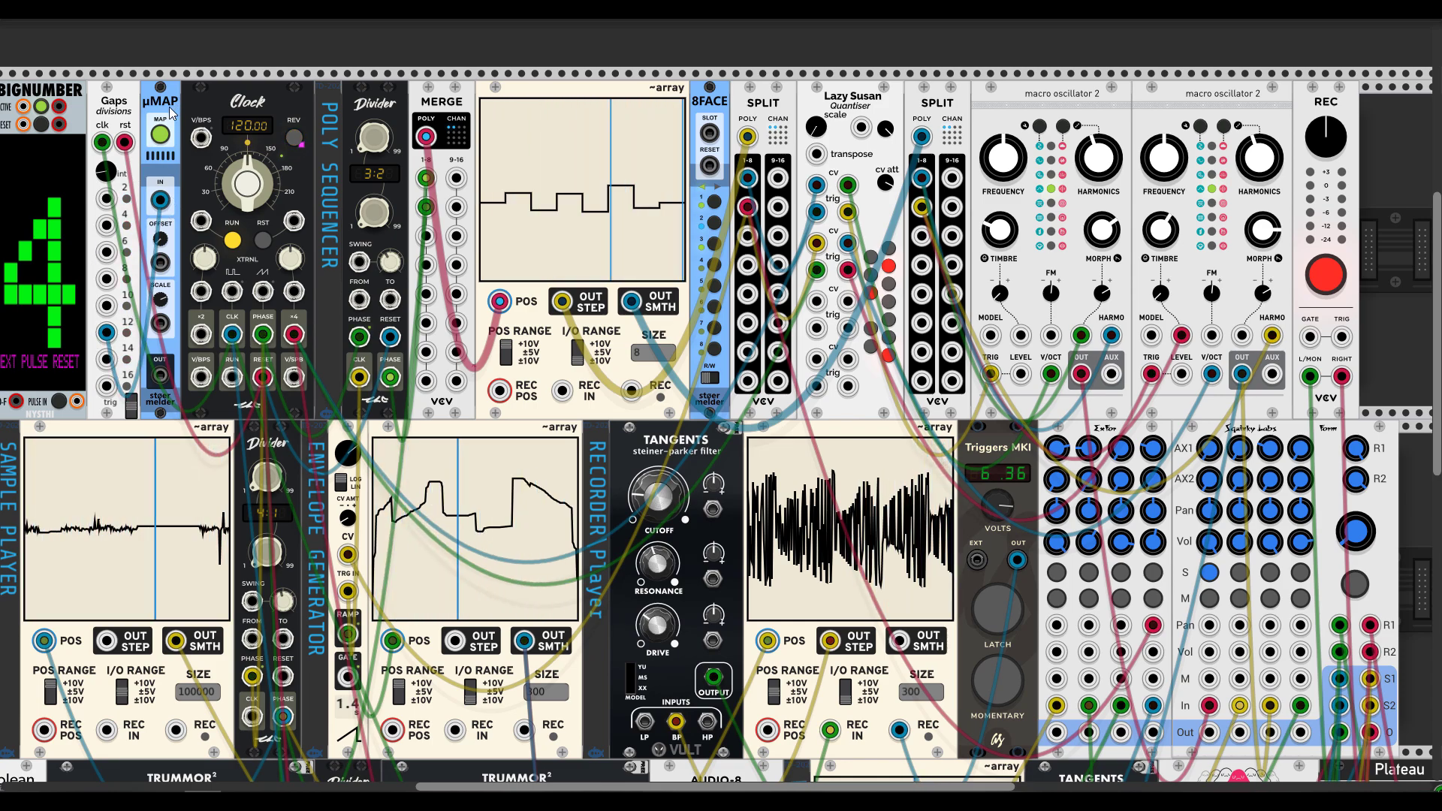
click(294, 139)
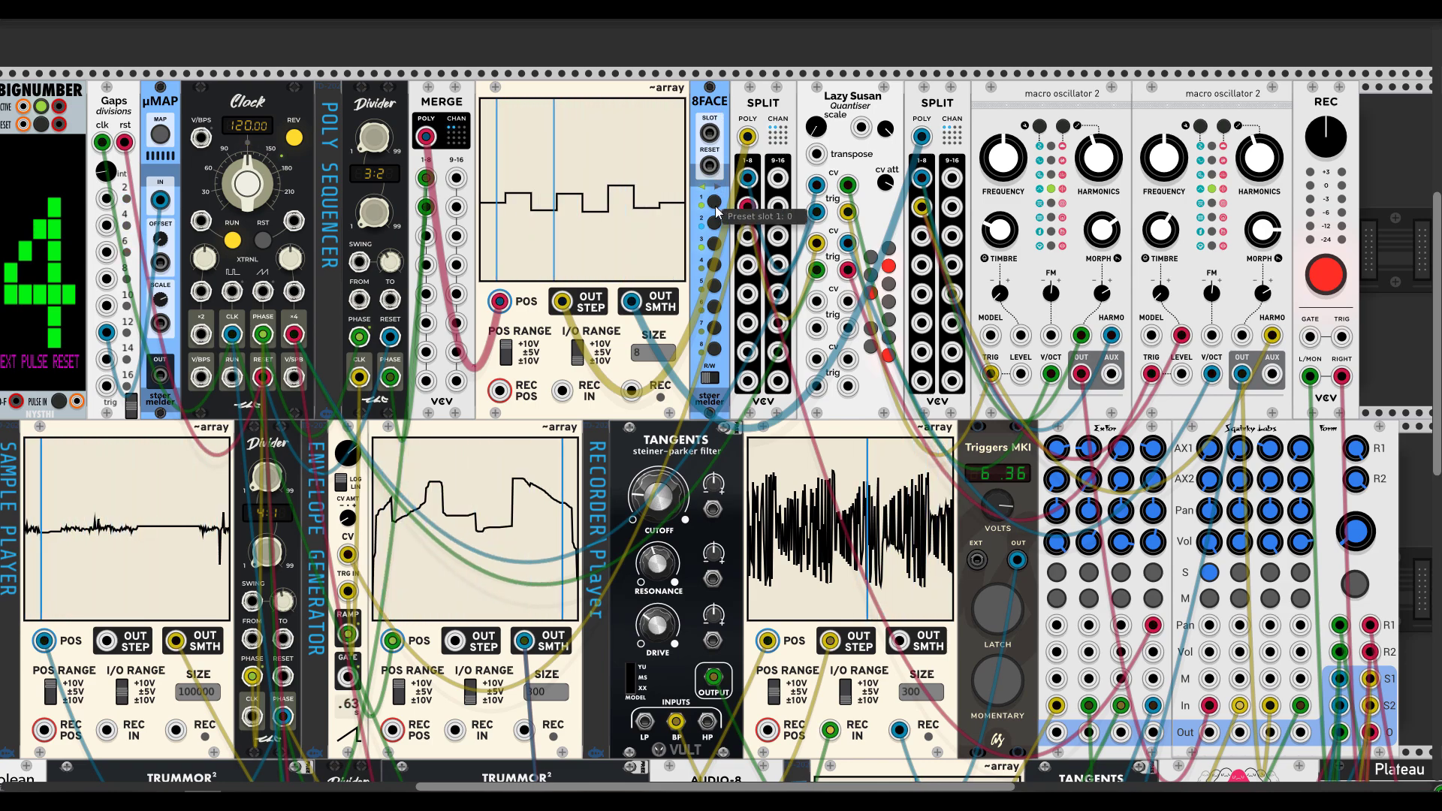
- Recall the 8FACE sequences stored in slot 3, then slot 2
right_click(710, 100)
click(709, 99)
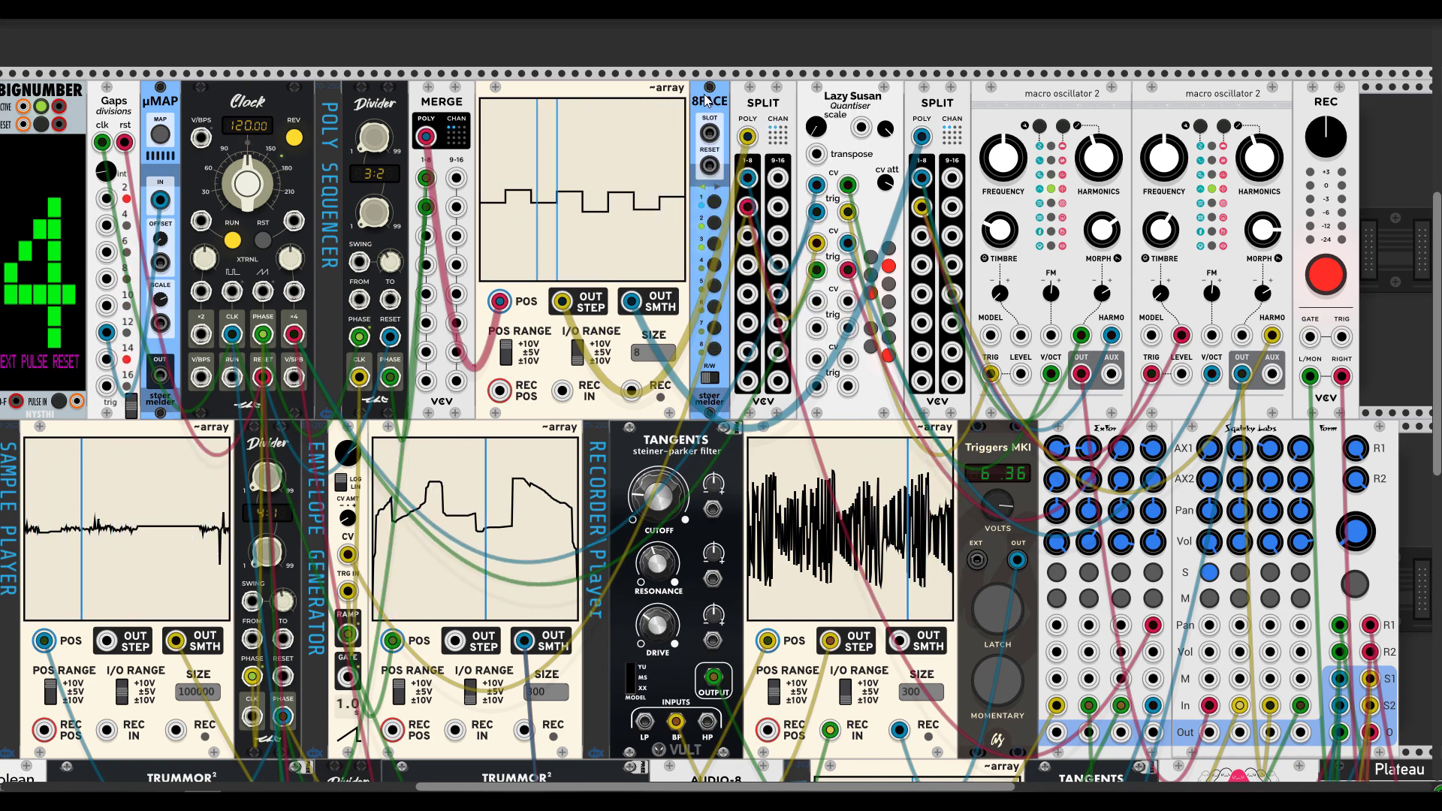
click(714, 242)
click(715, 224)
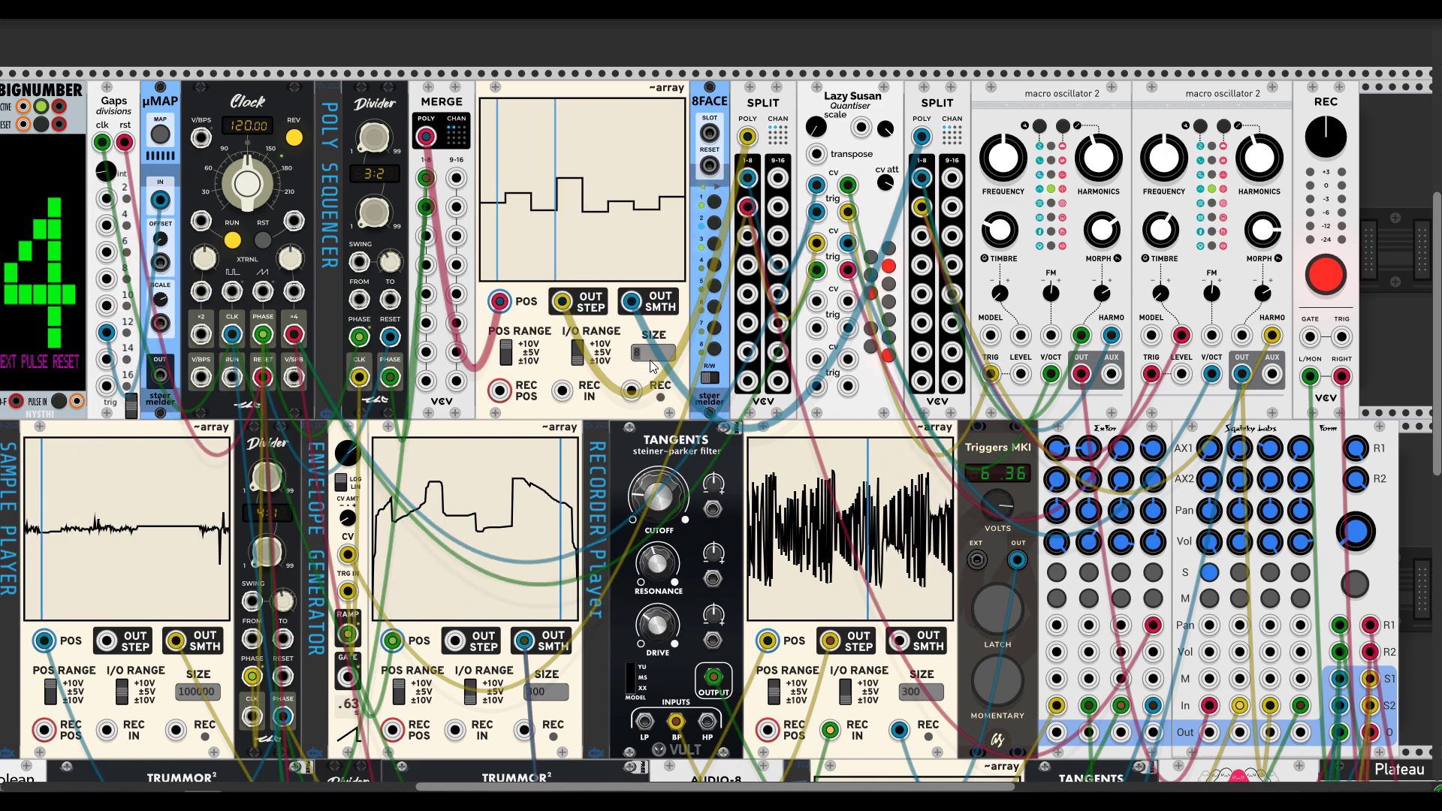
- Set the ~array SIZE to 10 steps and draw values for the new steps 6 to 10
text(4)
key(Return)
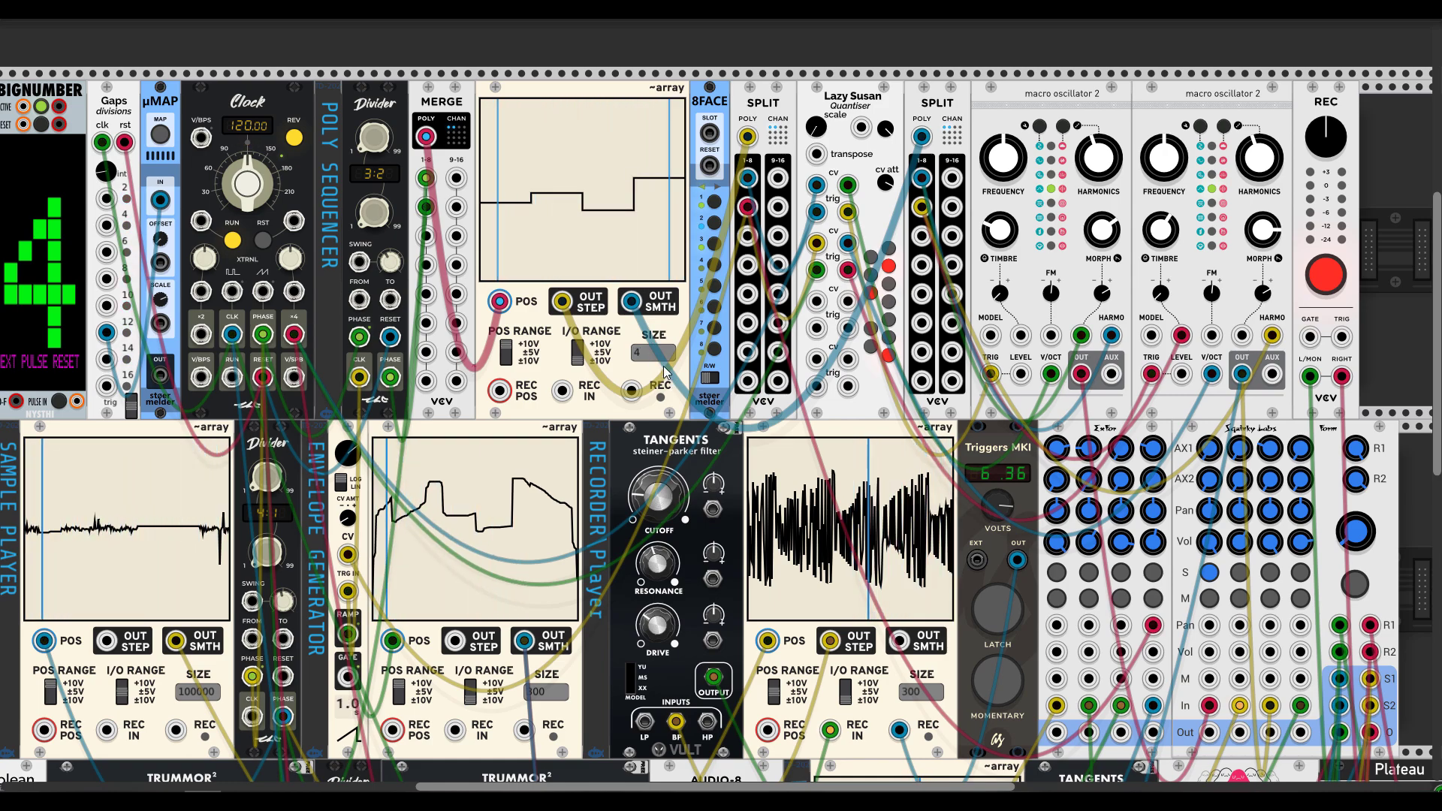
double_click(652, 355)
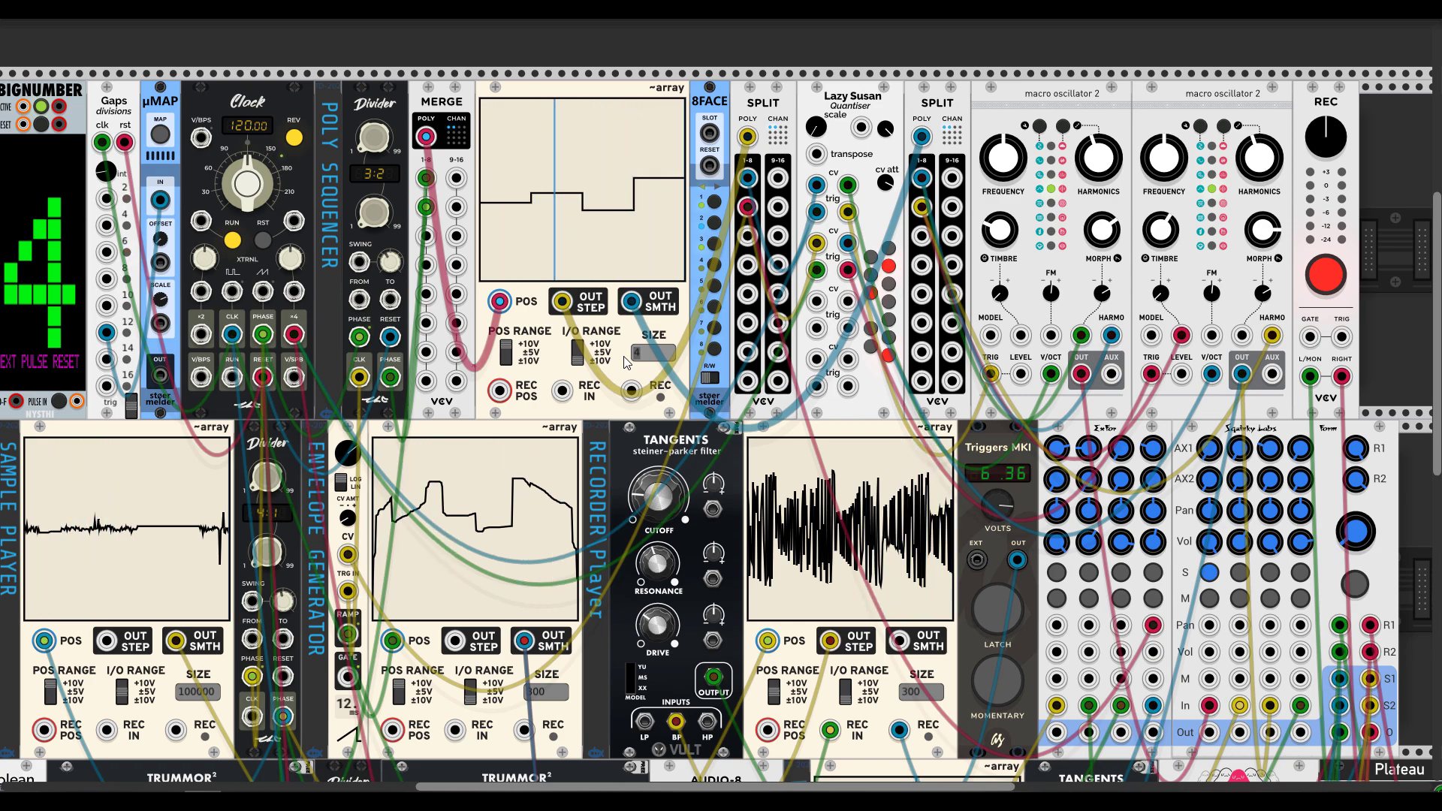
text(10)
key(Return)
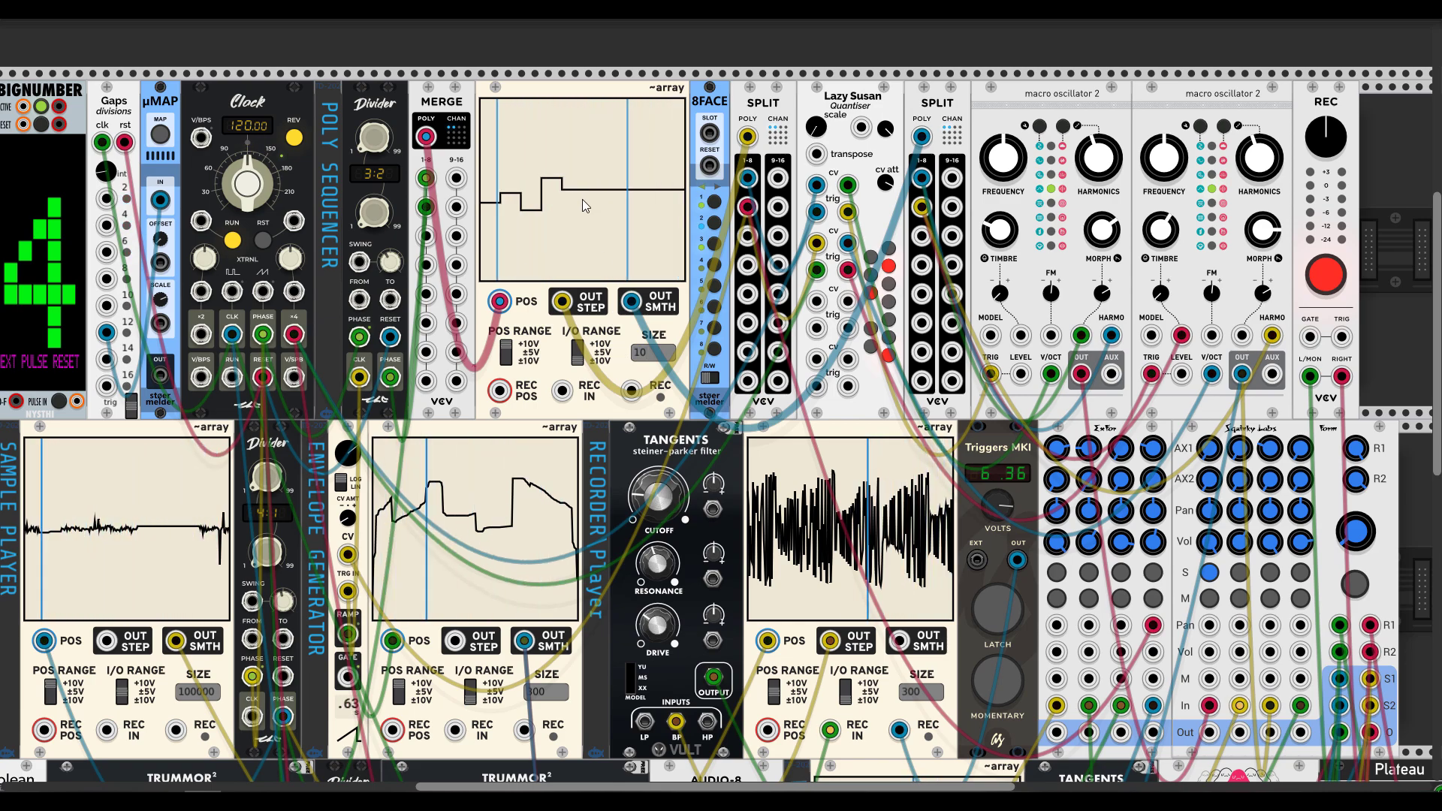
mouse_move(597, 204)
mouse_down()
mouse_move(609, 185)
mouse_move(617, 209)
mouse_move(653, 209)
mouse_move(624, 195)
mouse_up()
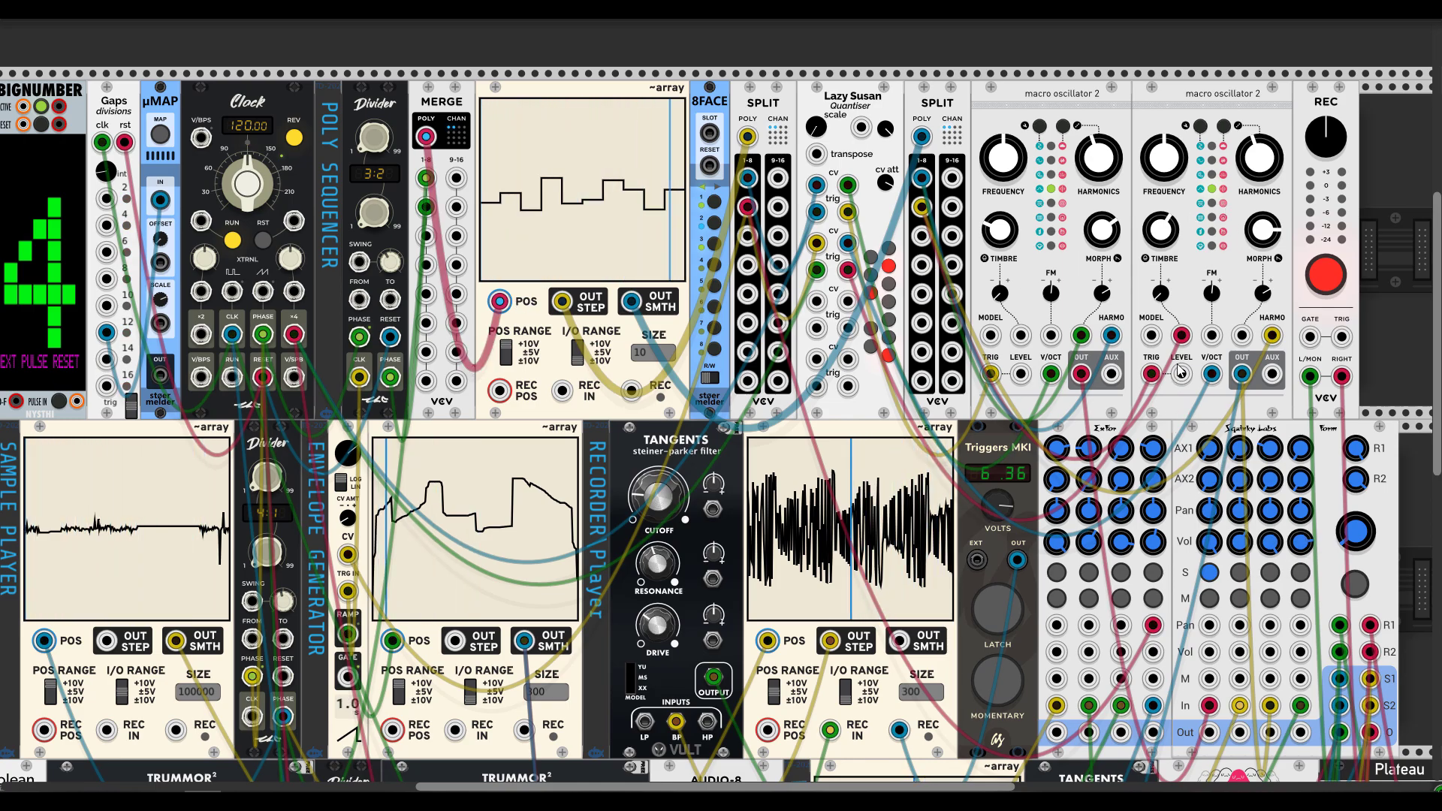
mouse_move(1244, 375)
scroll(1239, 361, down, 3)
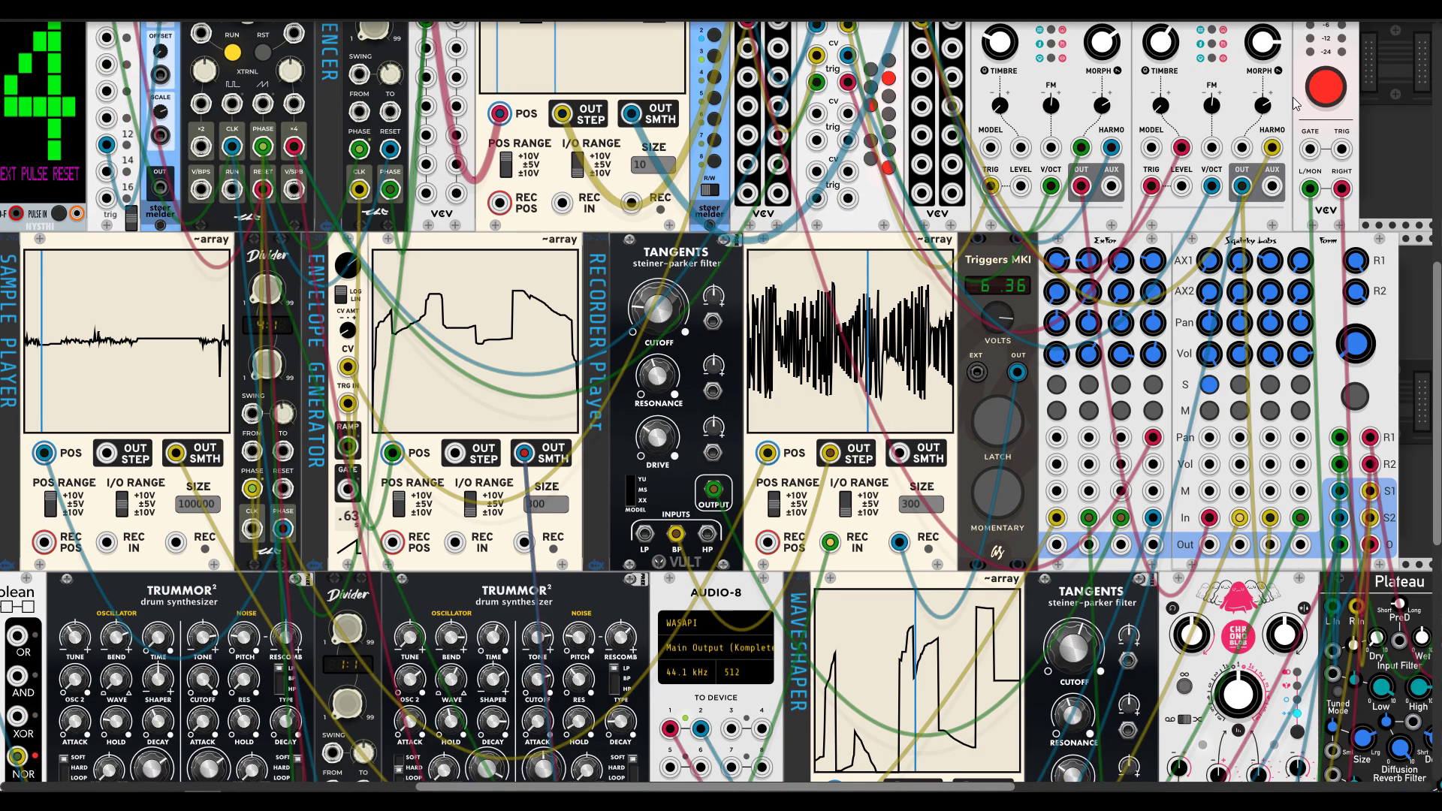
scroll(1232, 299, up, 3)
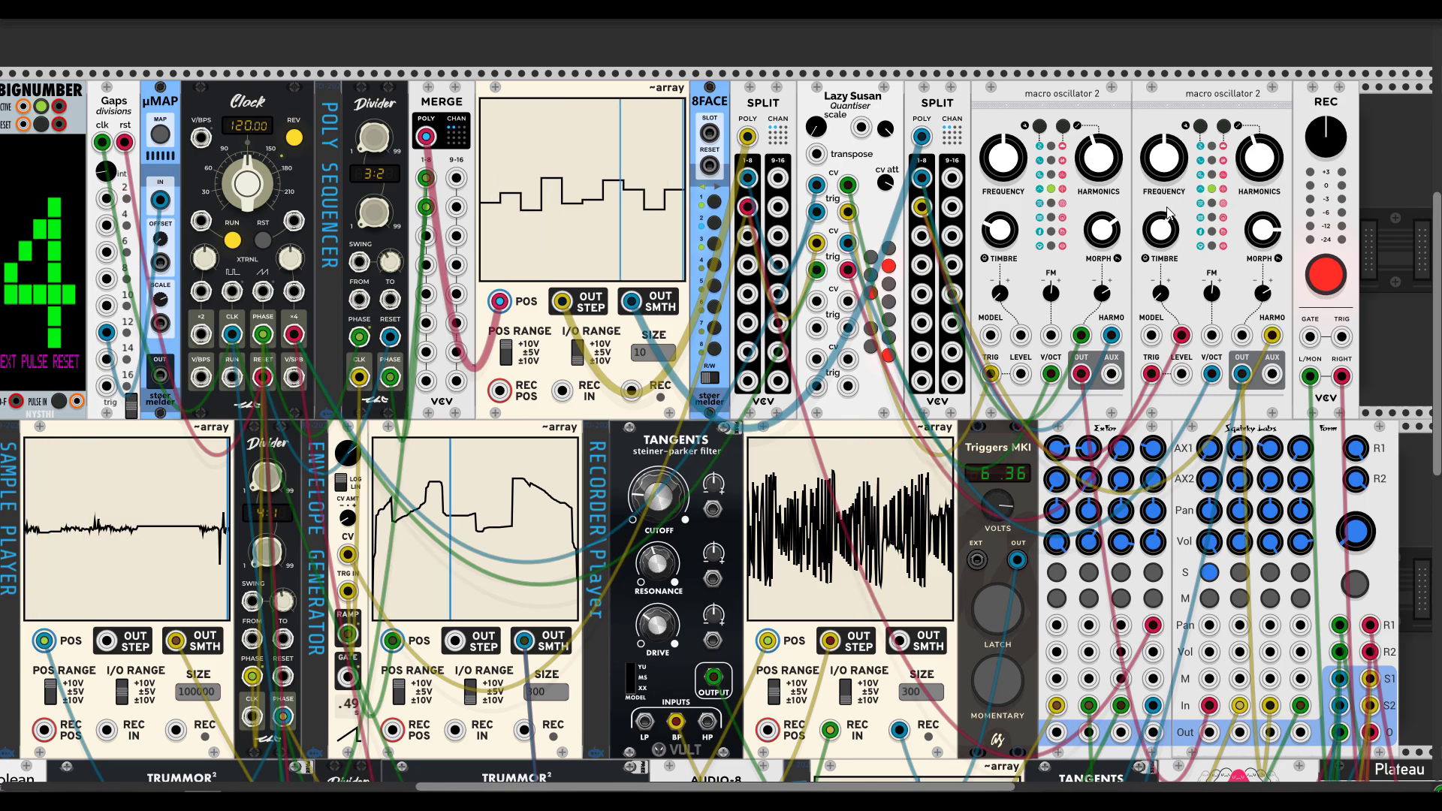
scroll(1174, 223, down, 3)
scroll(1216, 233, down, 2)
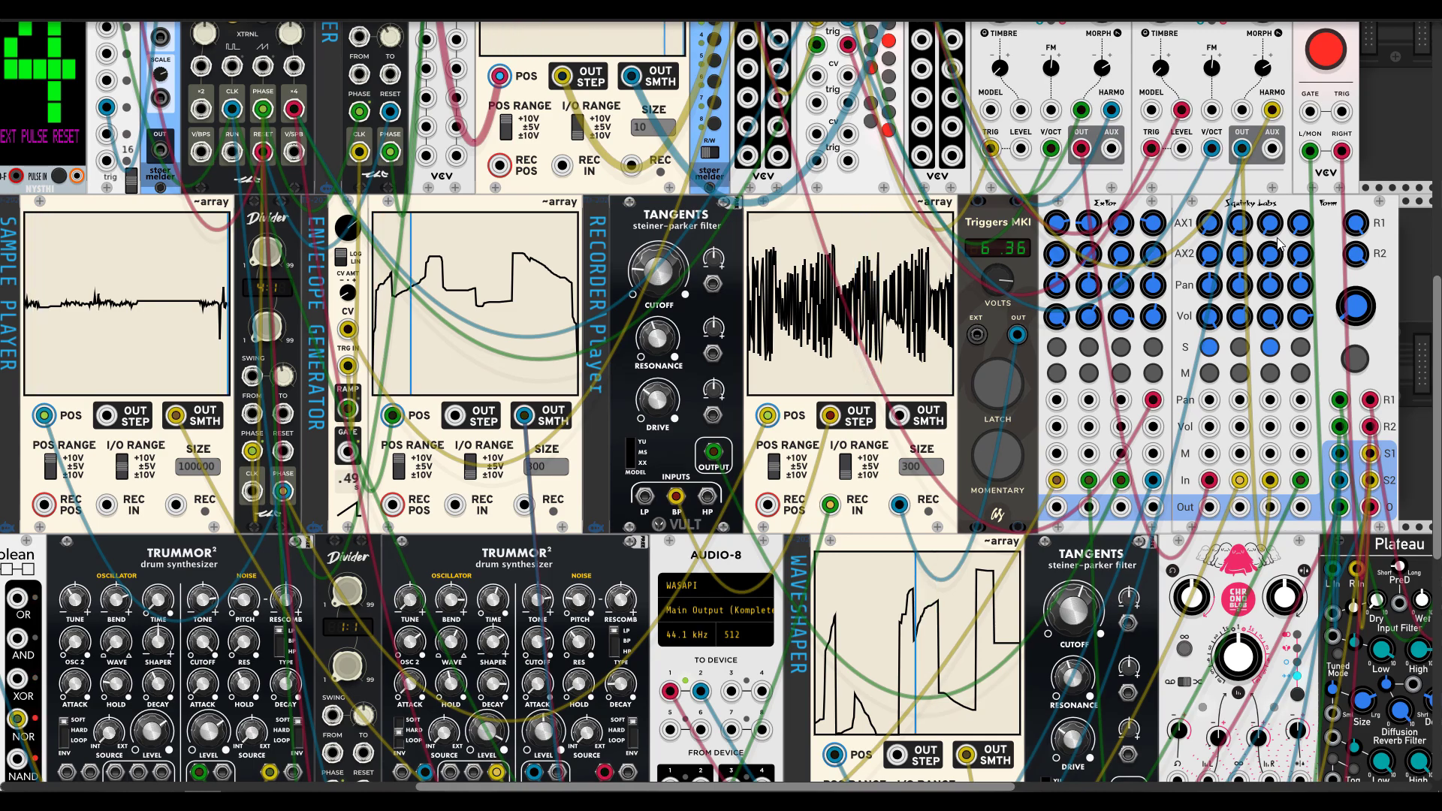
scroll(1122, 220, up, 3)
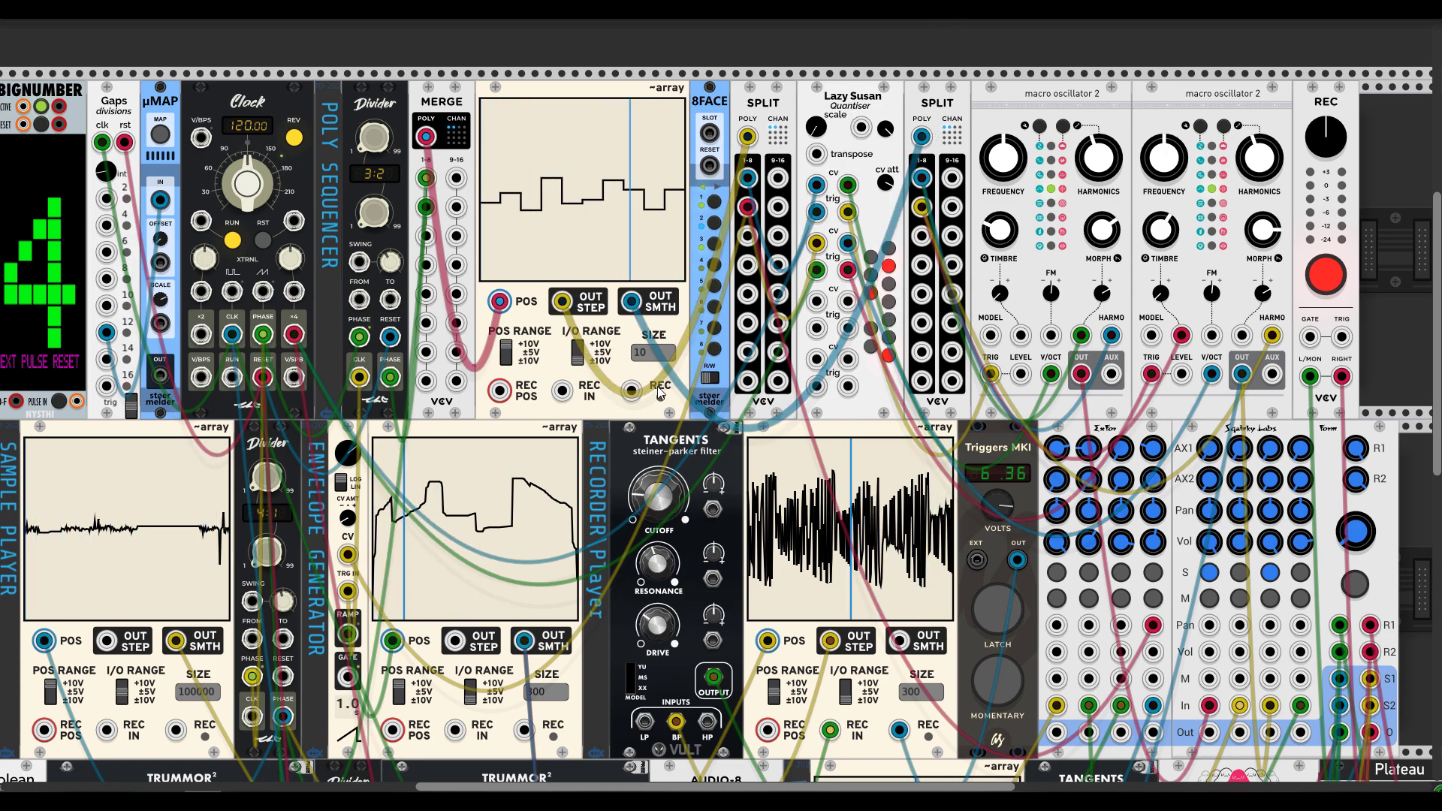
- Cable the top ~array's OUT SMTH into the right SPLIT's POLY input, undoing a stray quantiser cable
drag(630, 301, 749, 180)
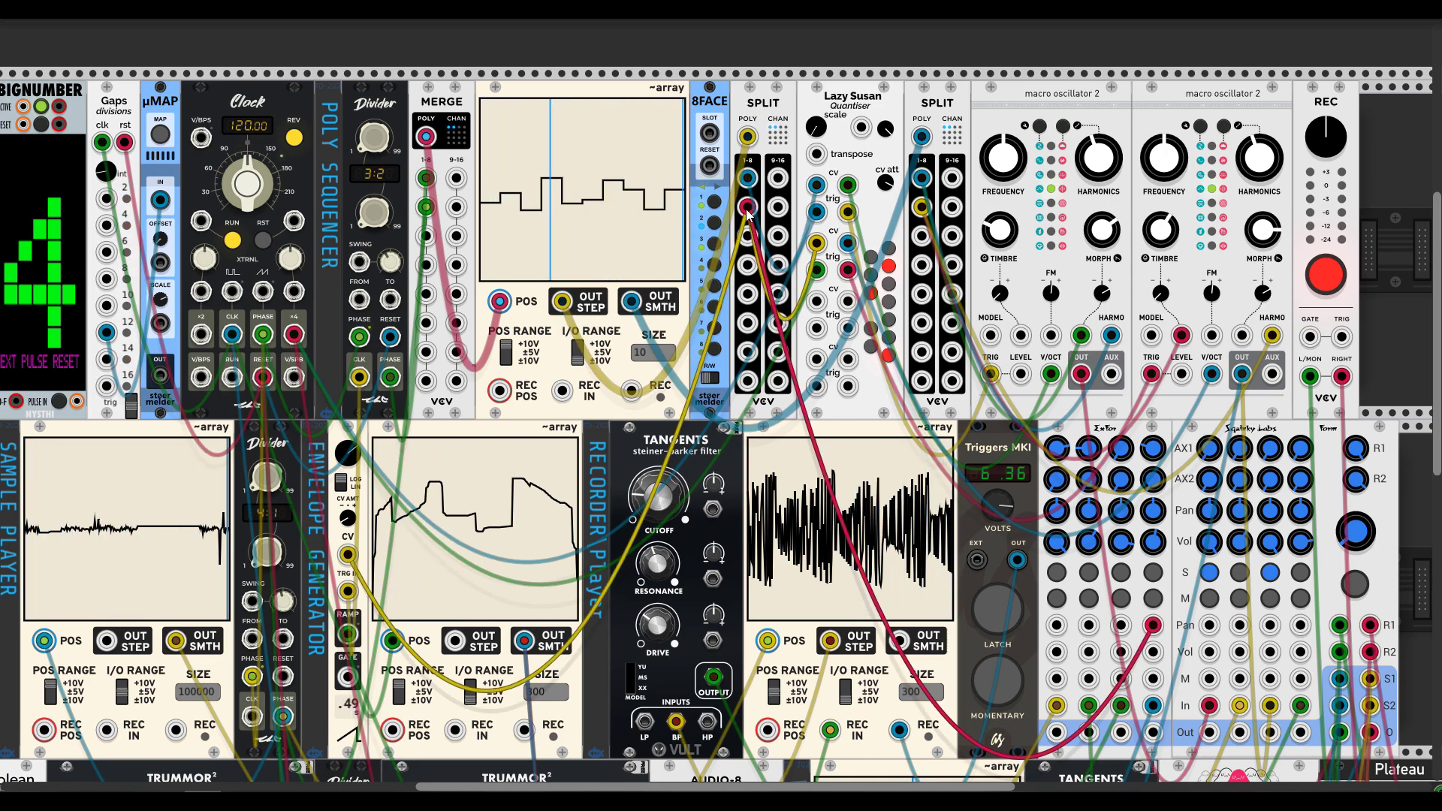
drag(631, 301, 921, 136)
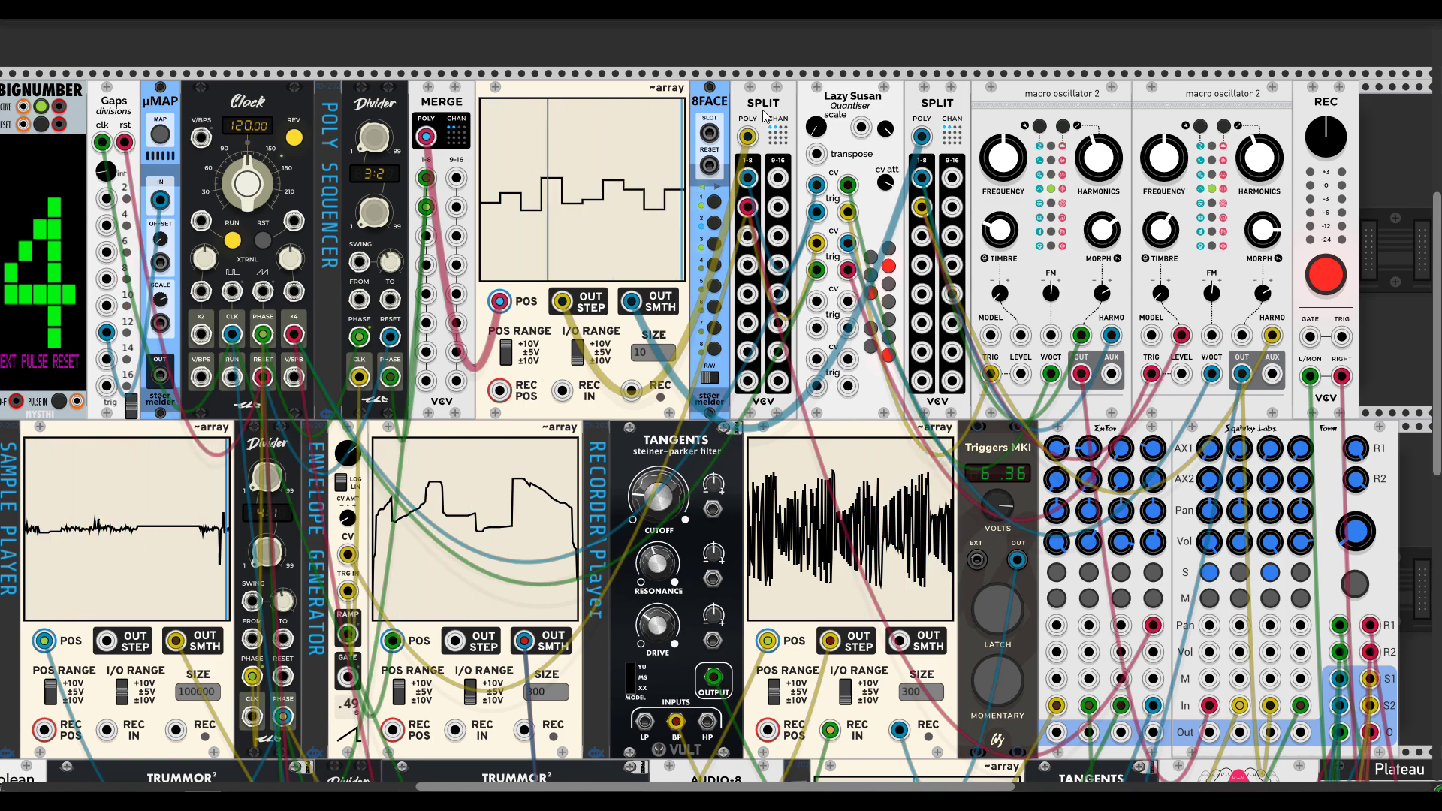
drag(816, 185, 753, 166)
key(ctrl+z)
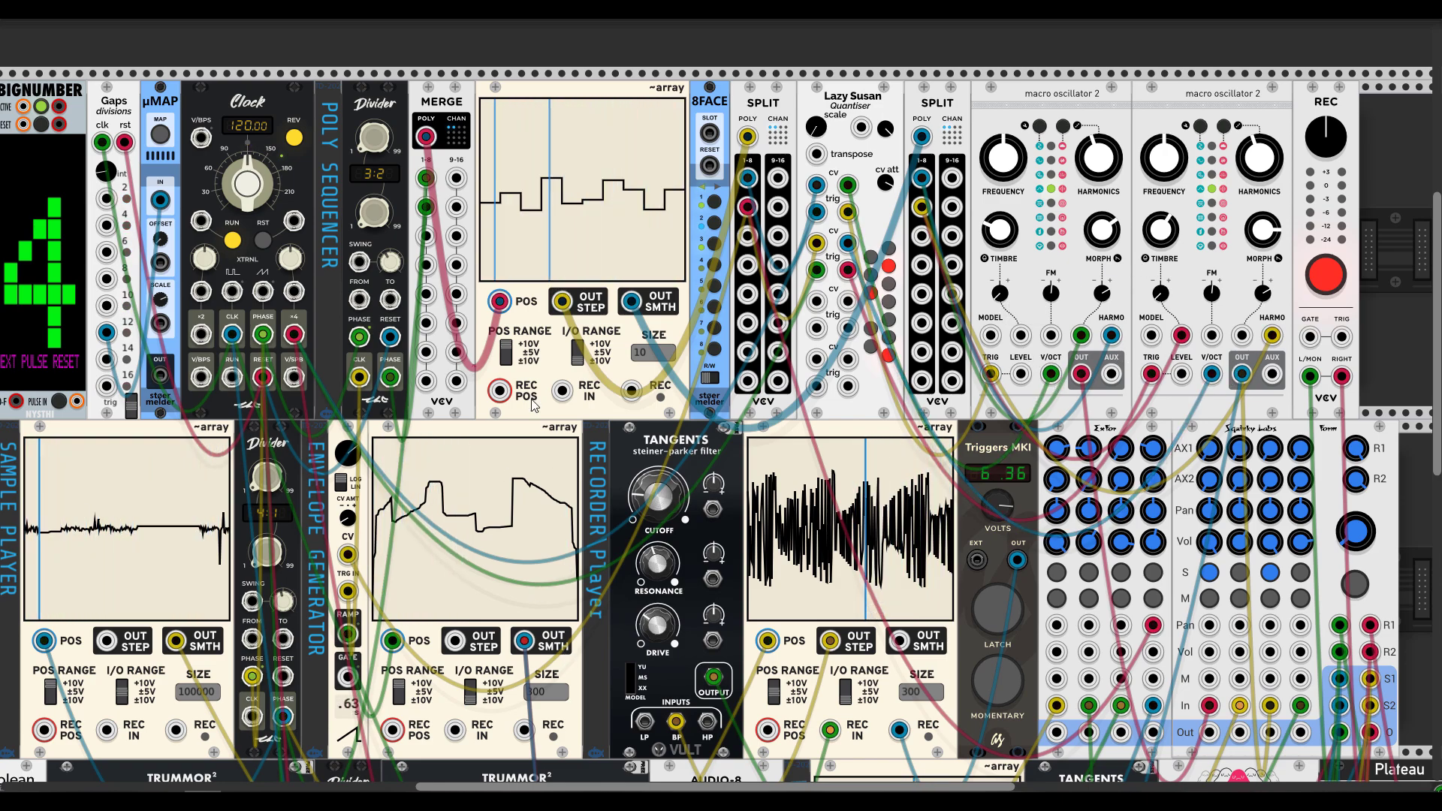
- Delete BIGNUMBER, slide the top row left to fill its space, and zoom out
right_click(72, 87)
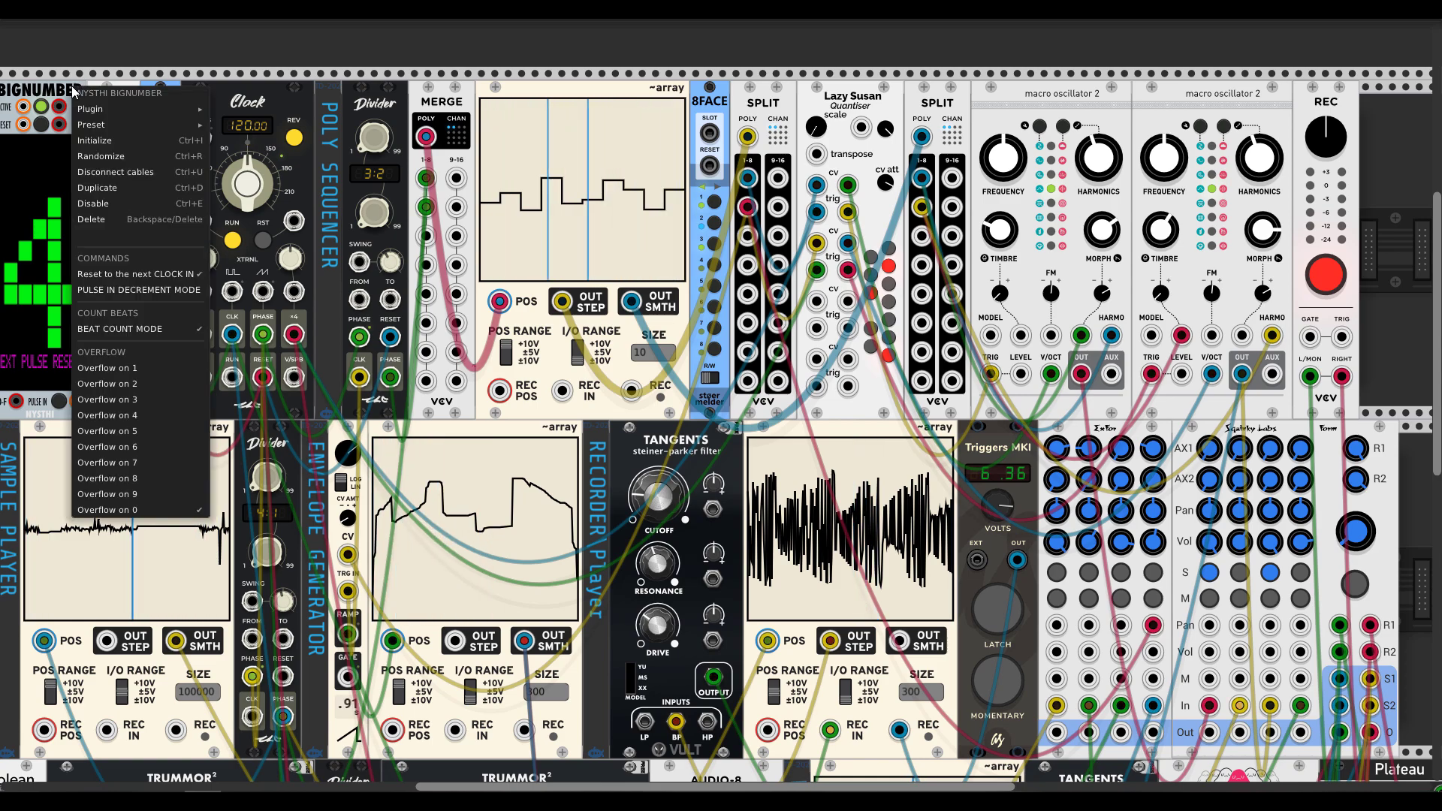
click(106, 219)
drag(1217, 87, 1204, 87)
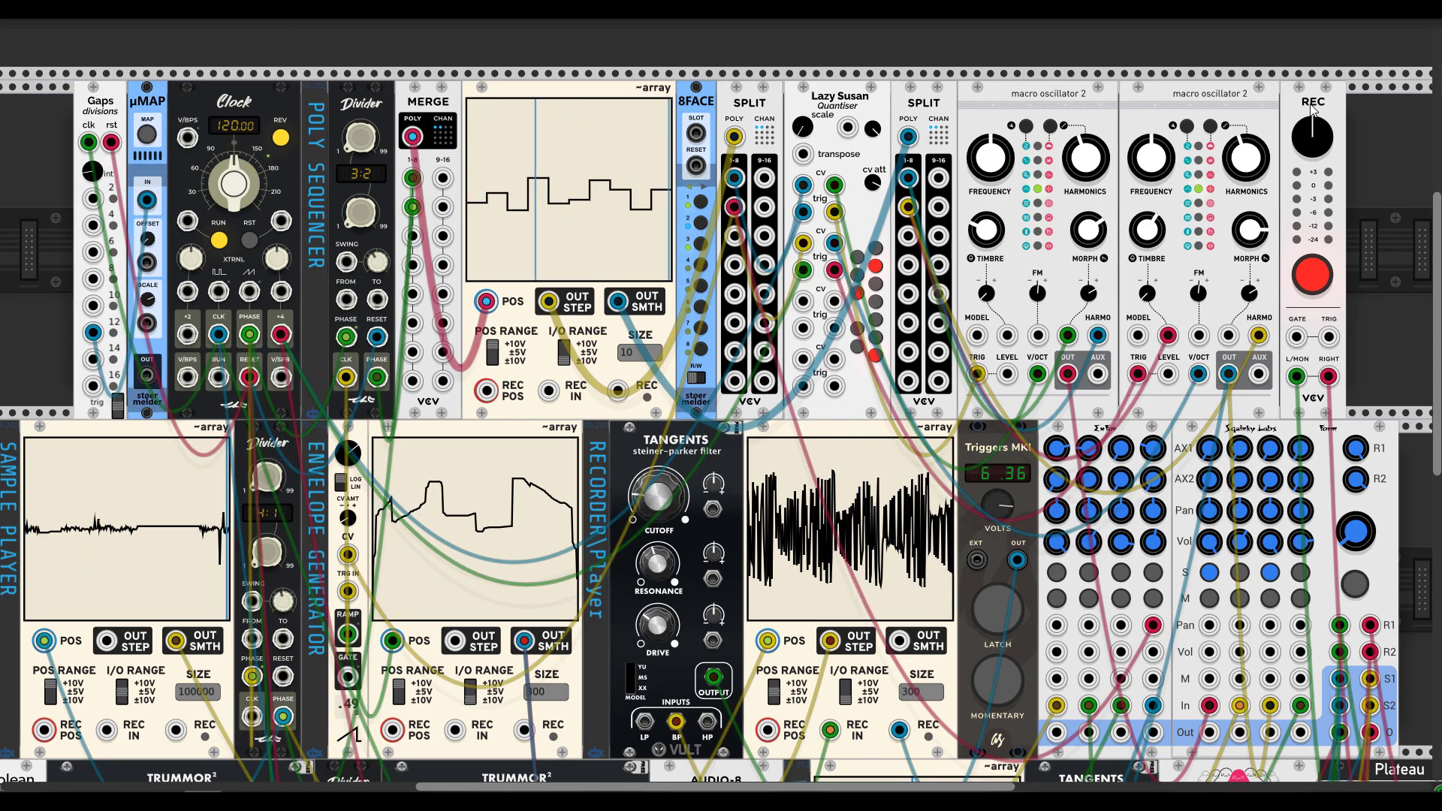
scroll(539, 430, down, 2)
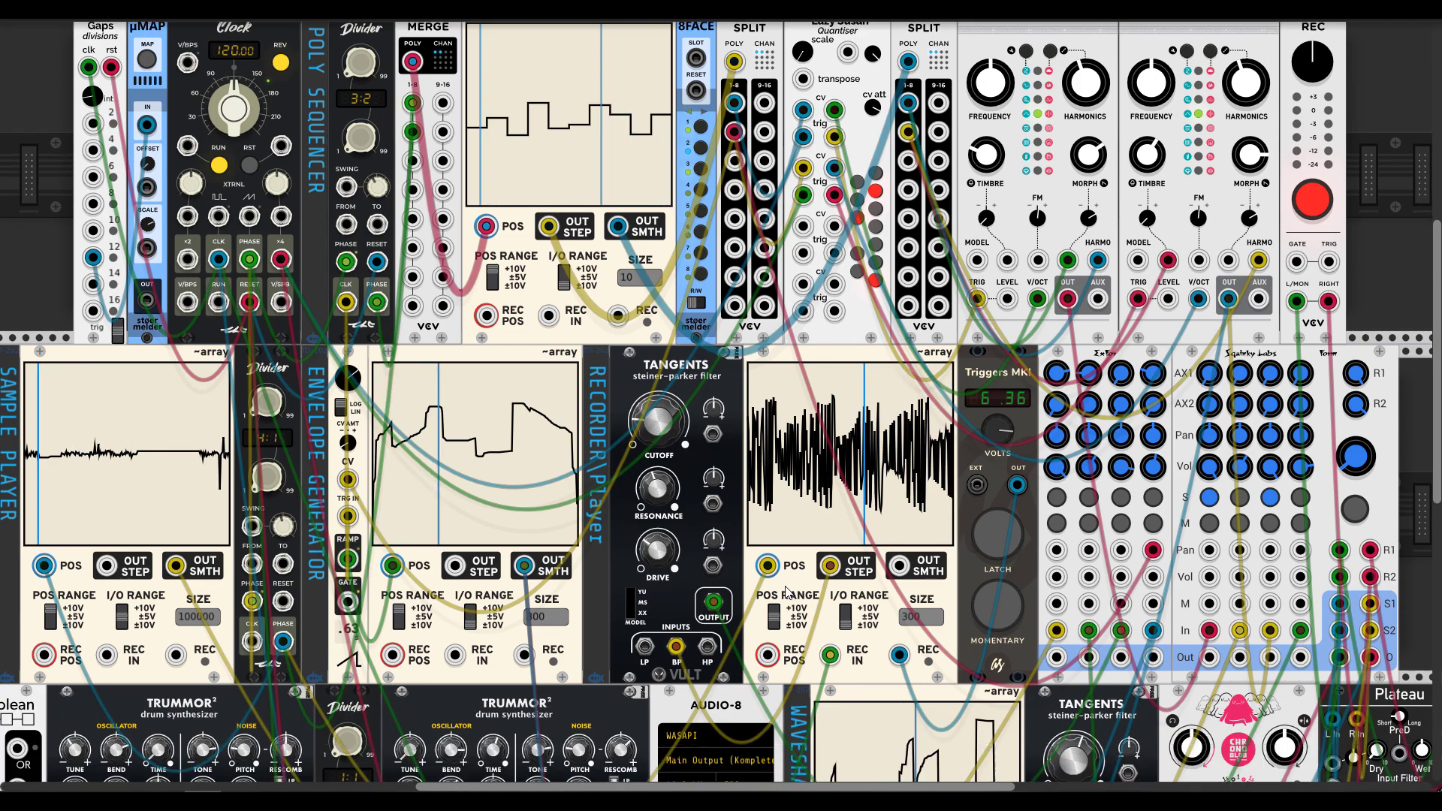
scroll(775, 524, down, 3)
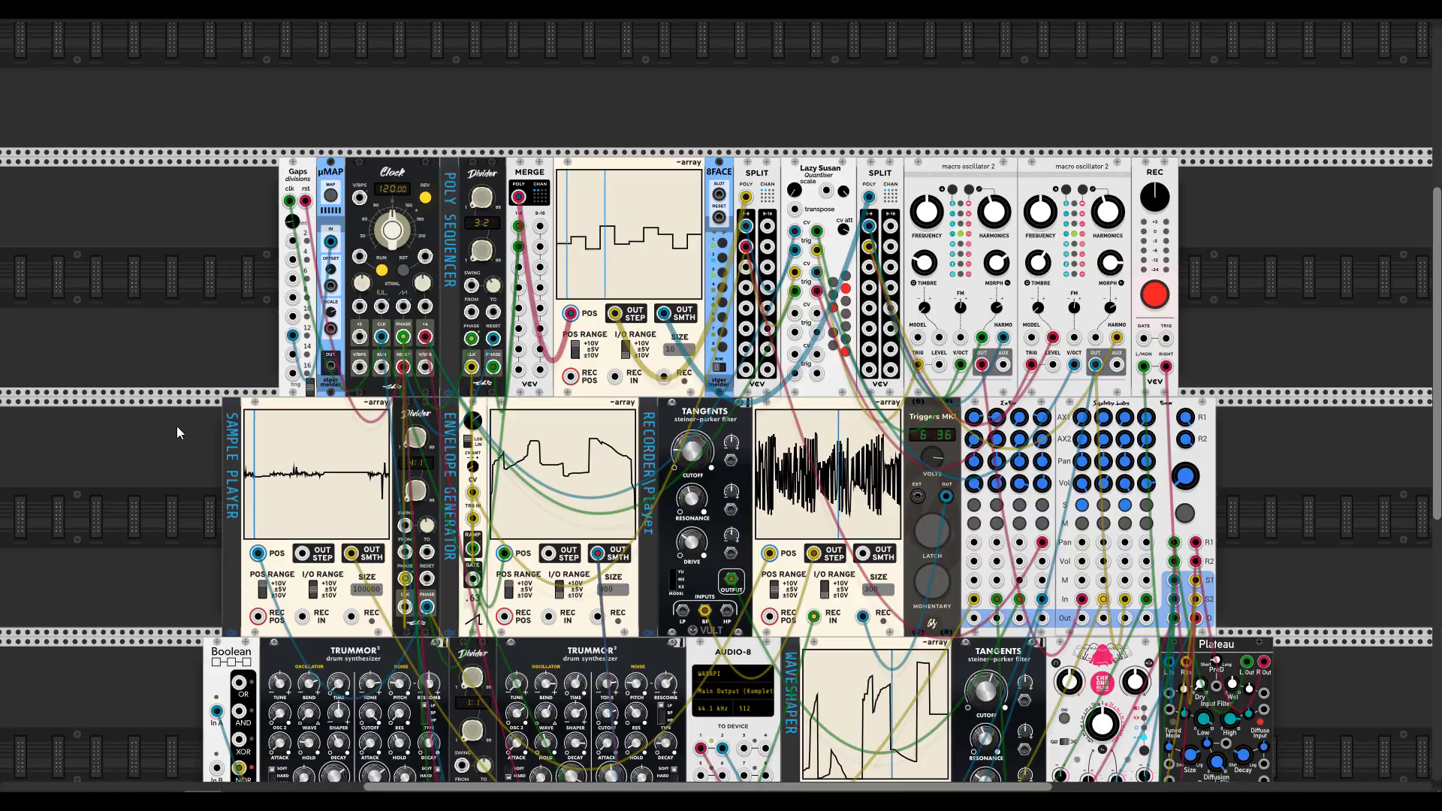
- Cable the Divider's CLK output into the Miniramp envelope array's TRG IN jack
scroll(188, 475, up, 2)
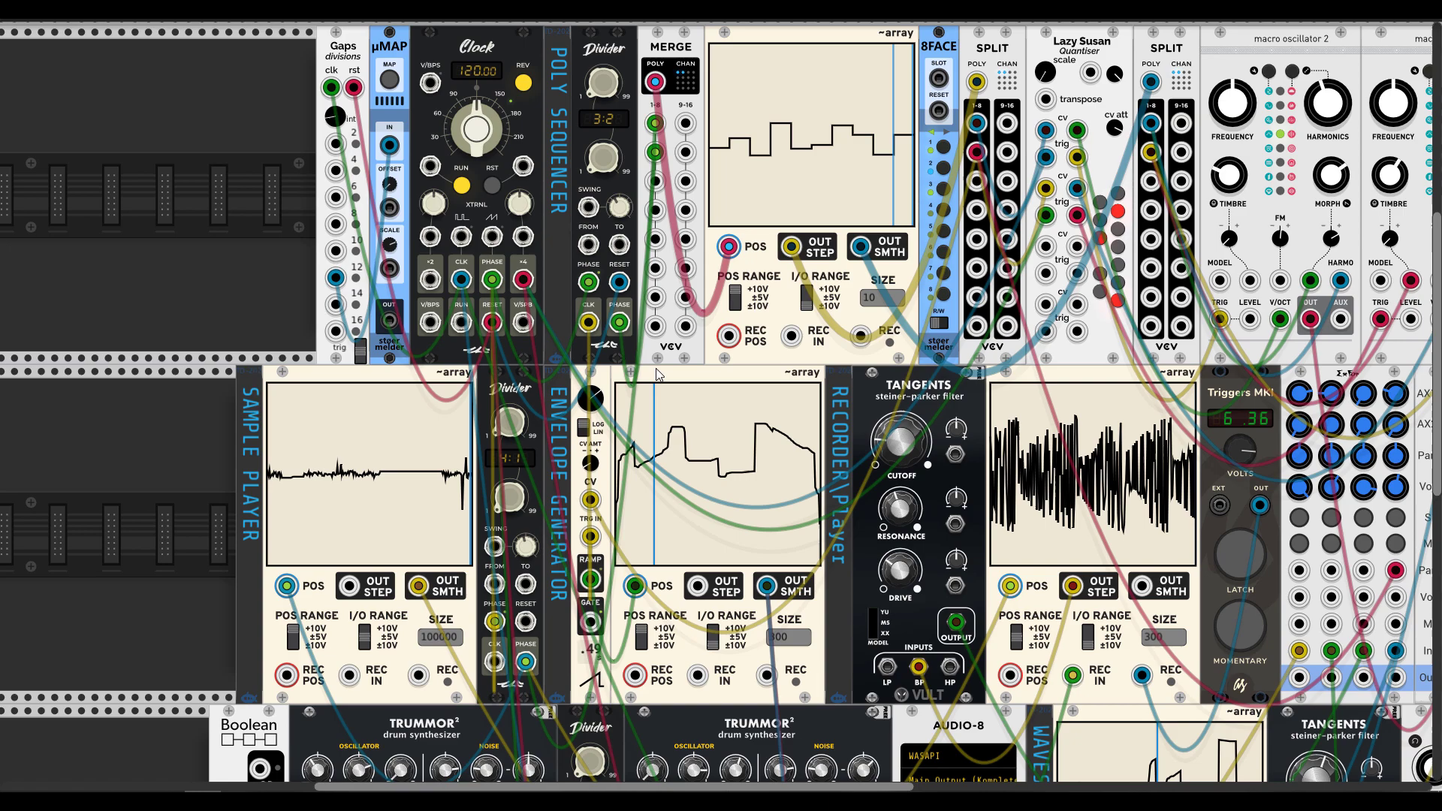
right_click(592, 379)
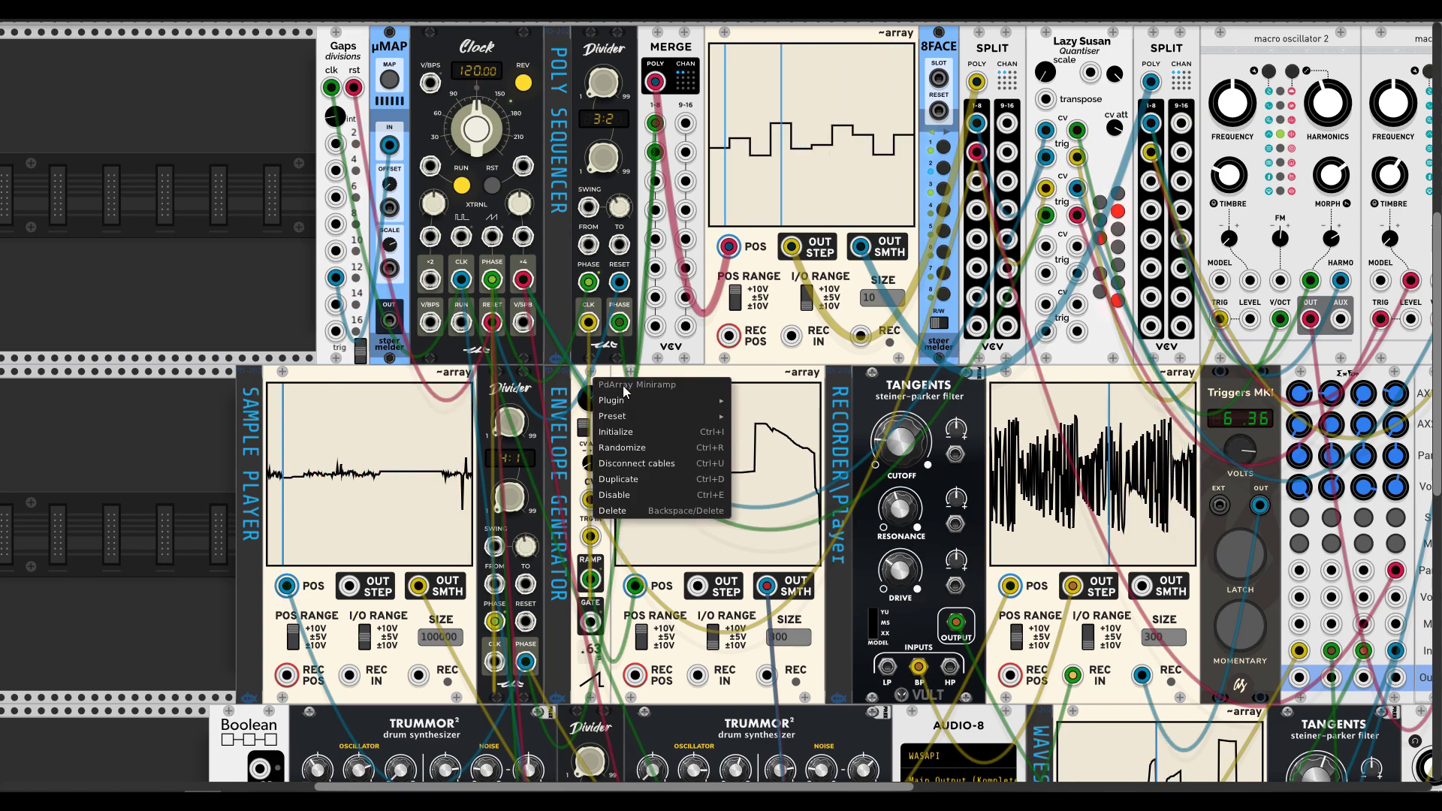
click(579, 373)
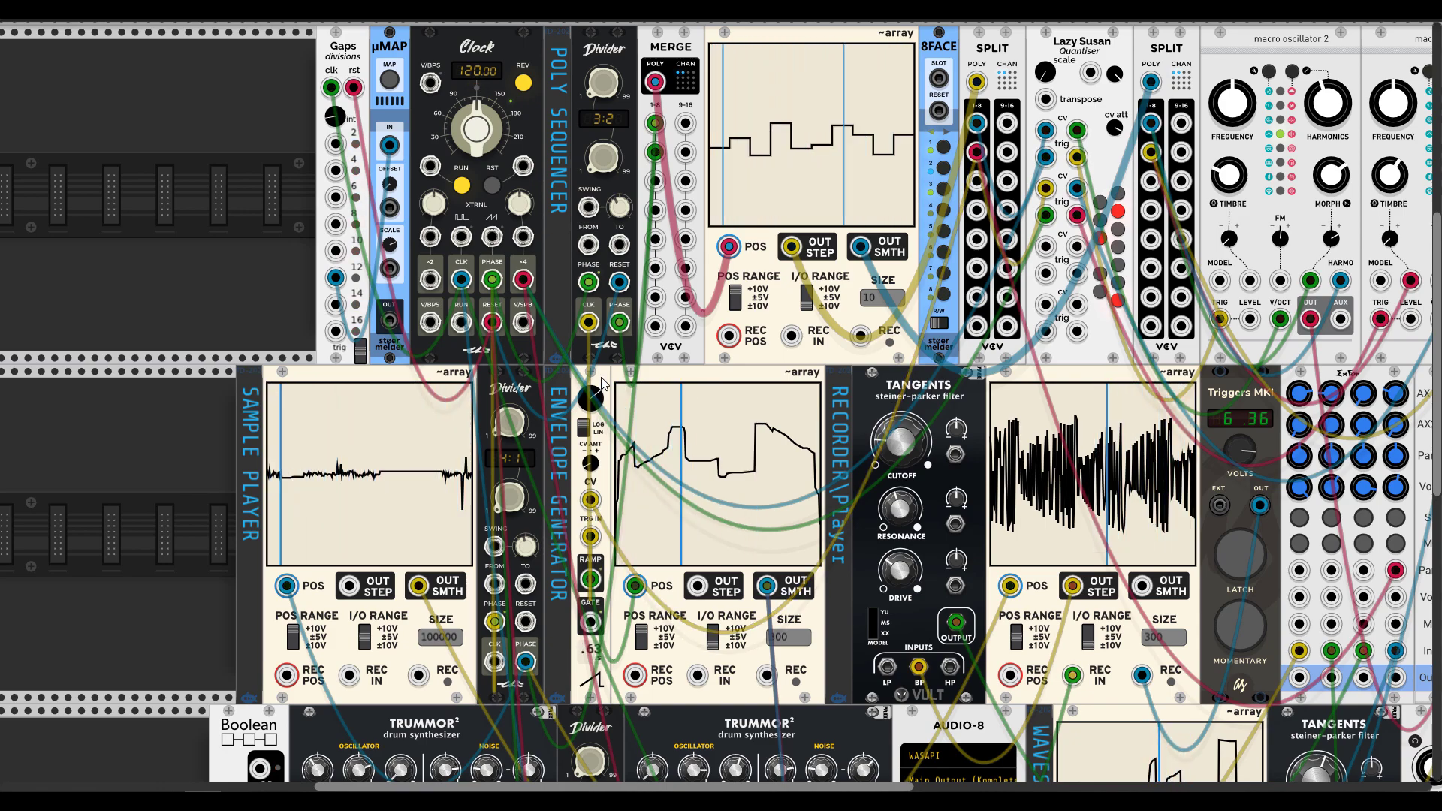
drag(588, 322, 591, 536)
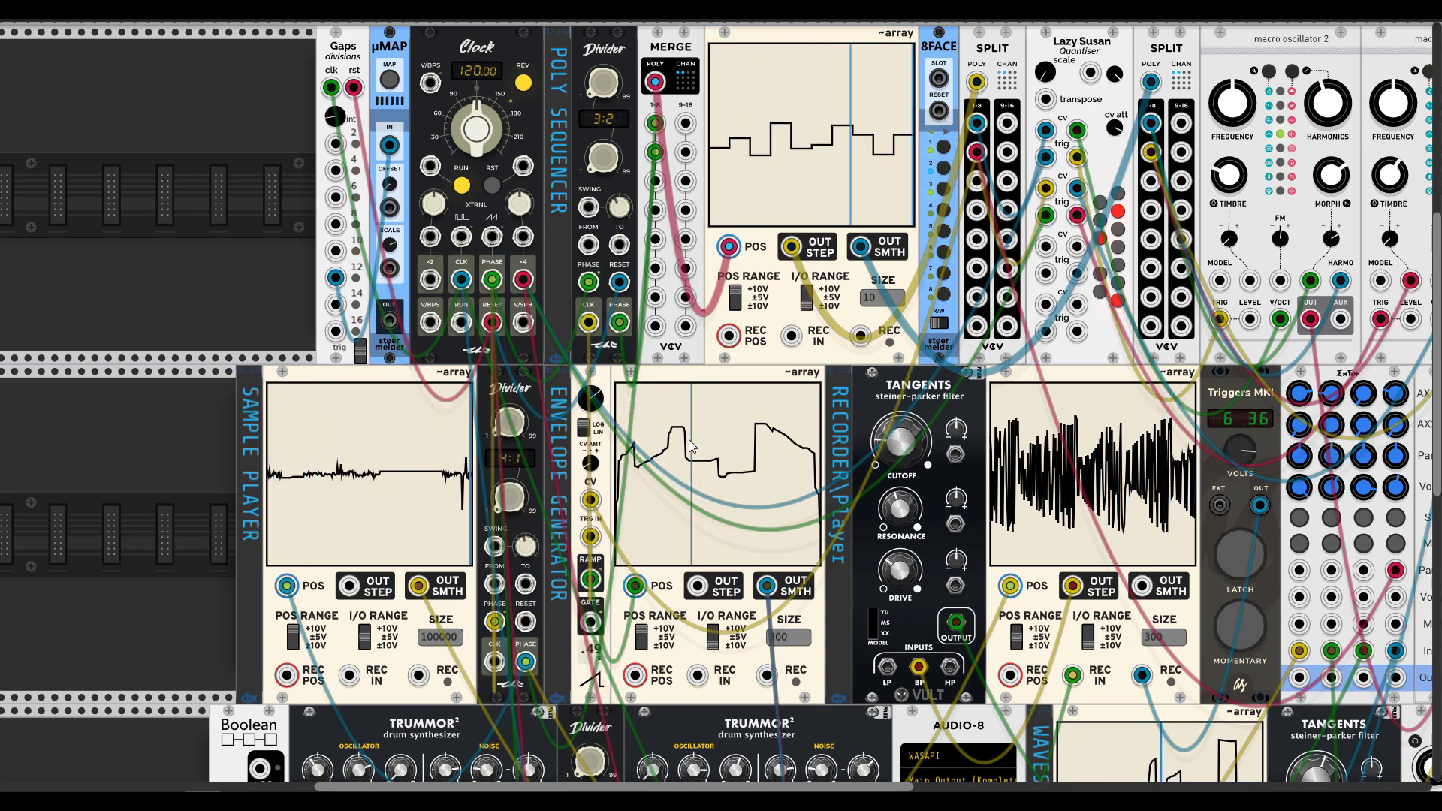
scroll(825, 422, down, 5)
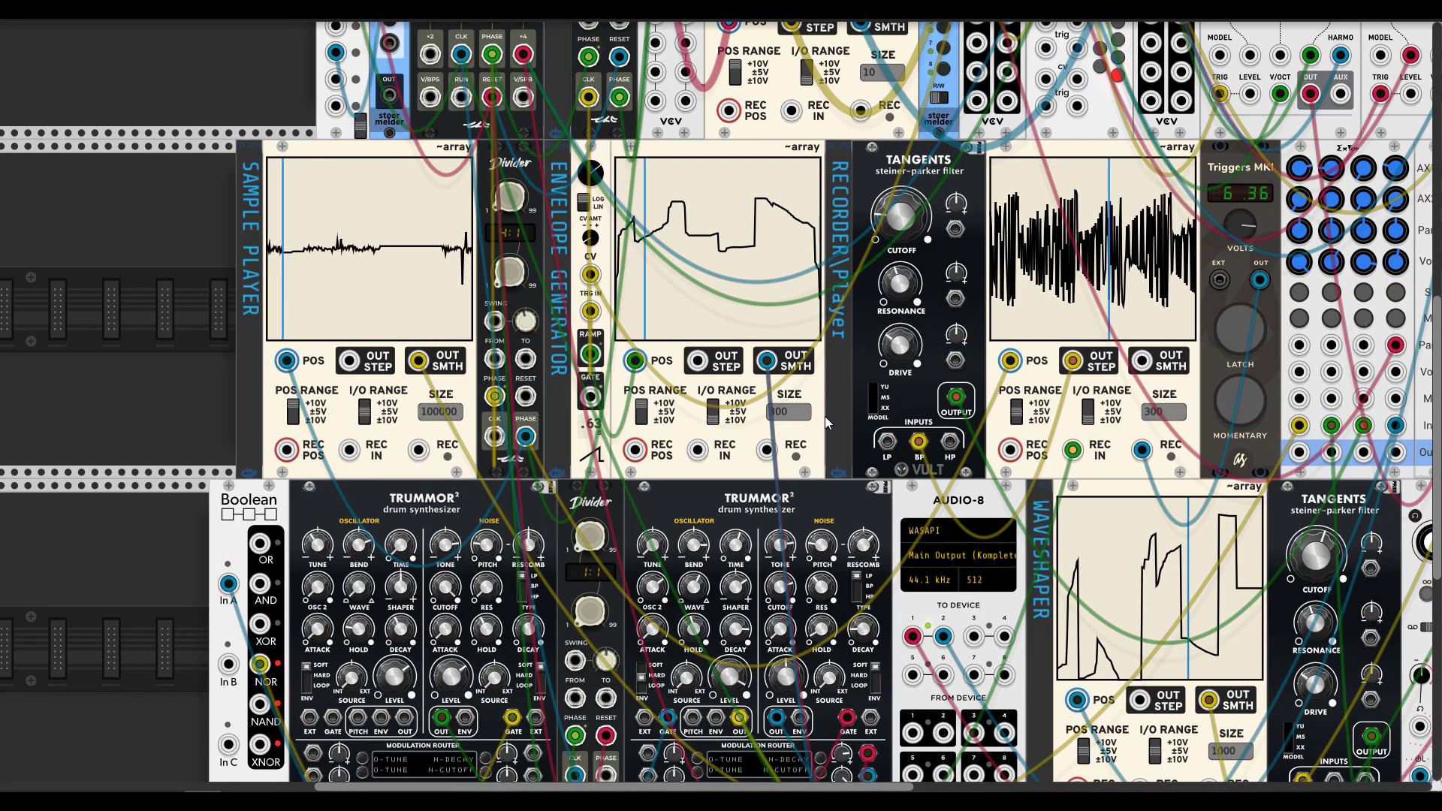
scroll(825, 416, down, 2)
scroll(819, 401, down, 2)
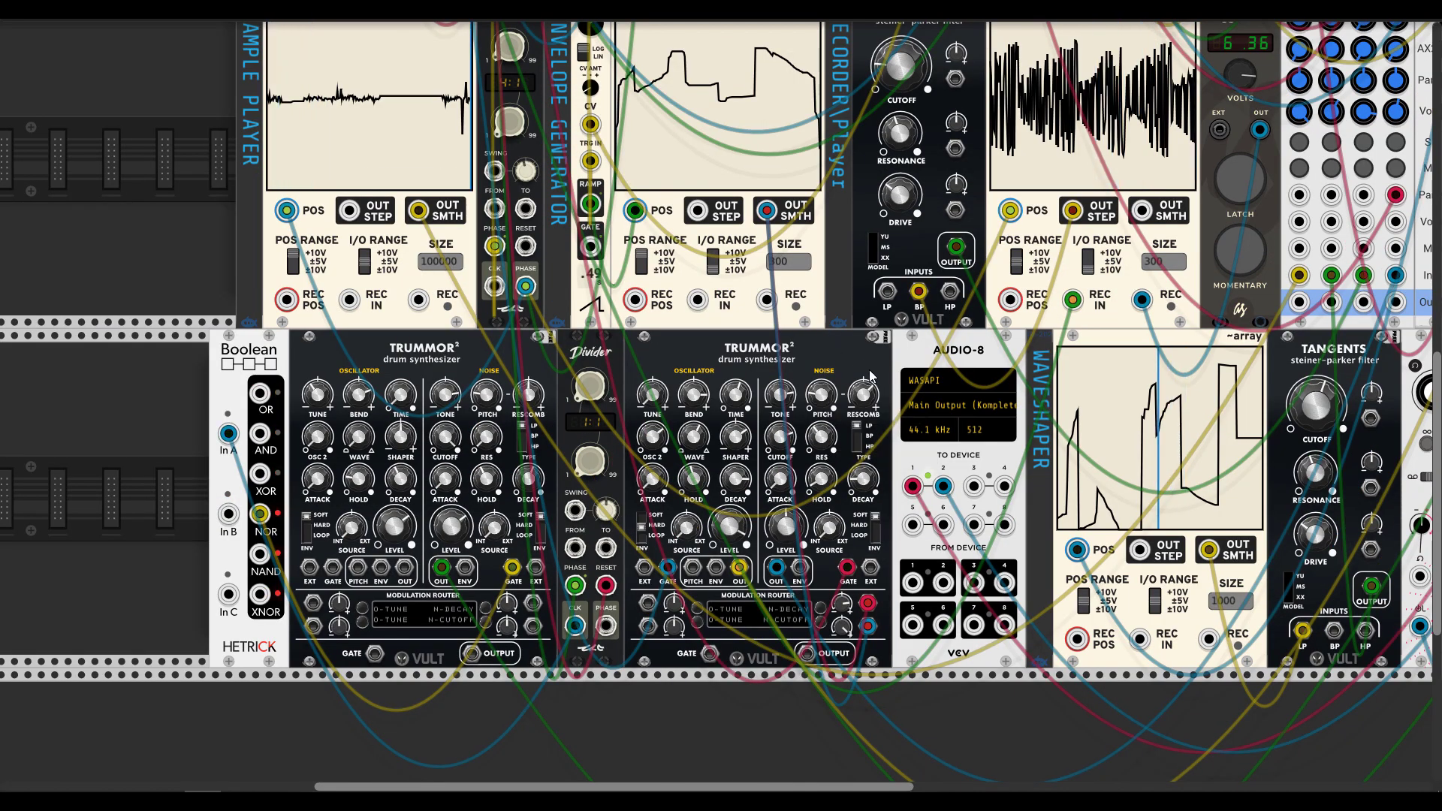
scroll(871, 377, down, 6)
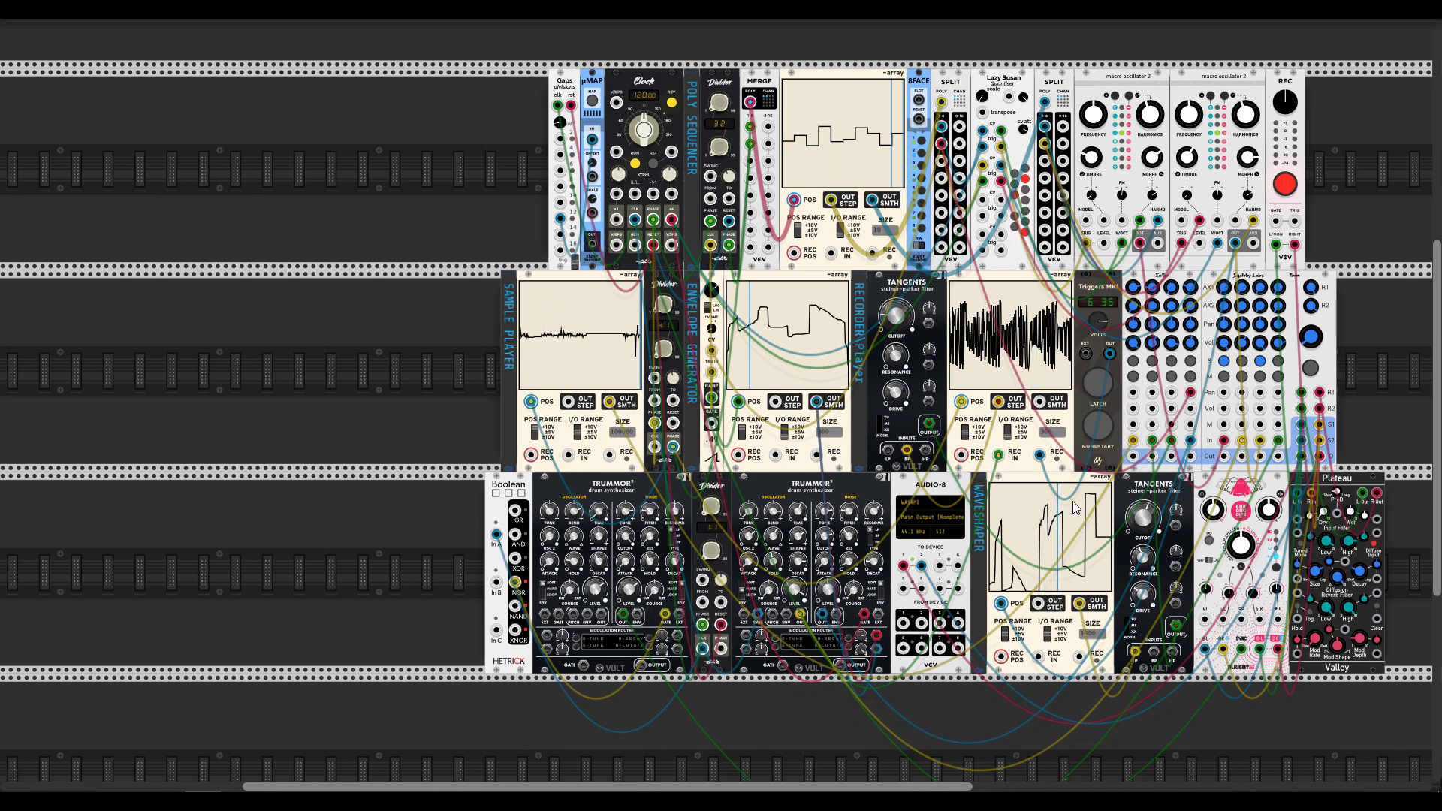
scroll(1191, 359, up, 1)
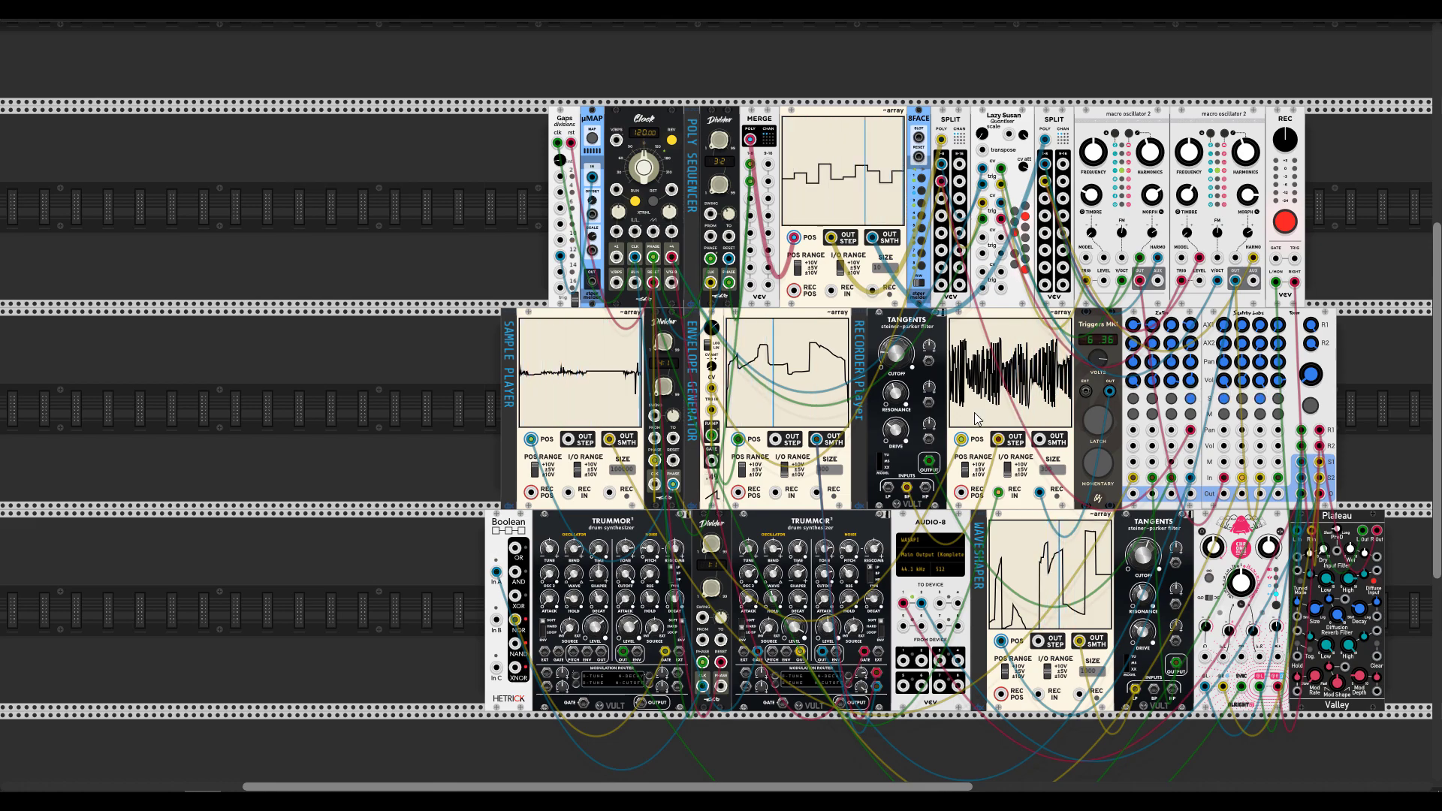
- Draw a high falling plateau, a raised section and several narrow zigzag spikes into the envelope
scroll(761, 447, up, 3)
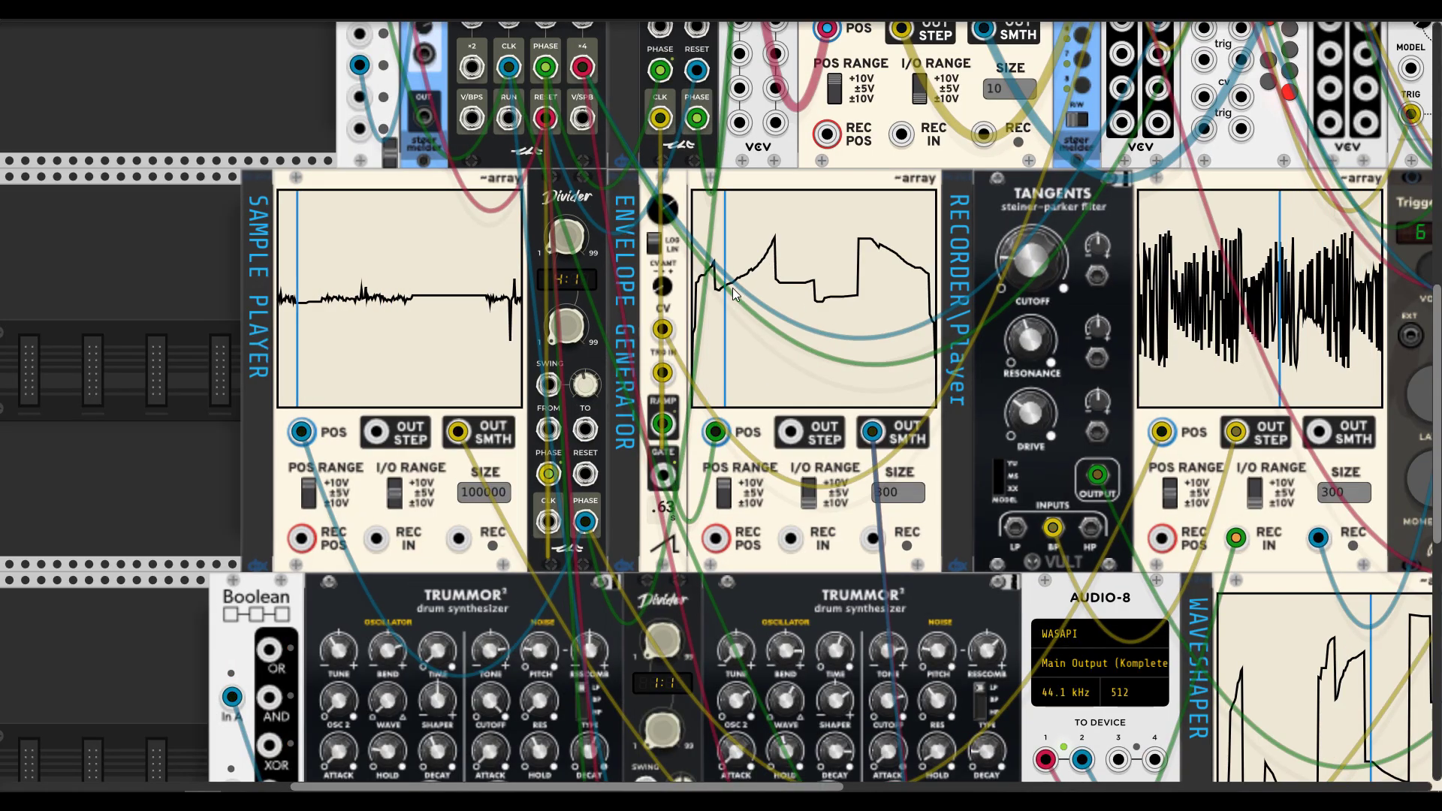
mouse_move(713, 258)
mouse_down()
mouse_move(764, 262)
mouse_move(865, 381)
mouse_move(806, 223)
mouse_move(704, 401)
mouse_up()
drag(760, 339, 741, 371)
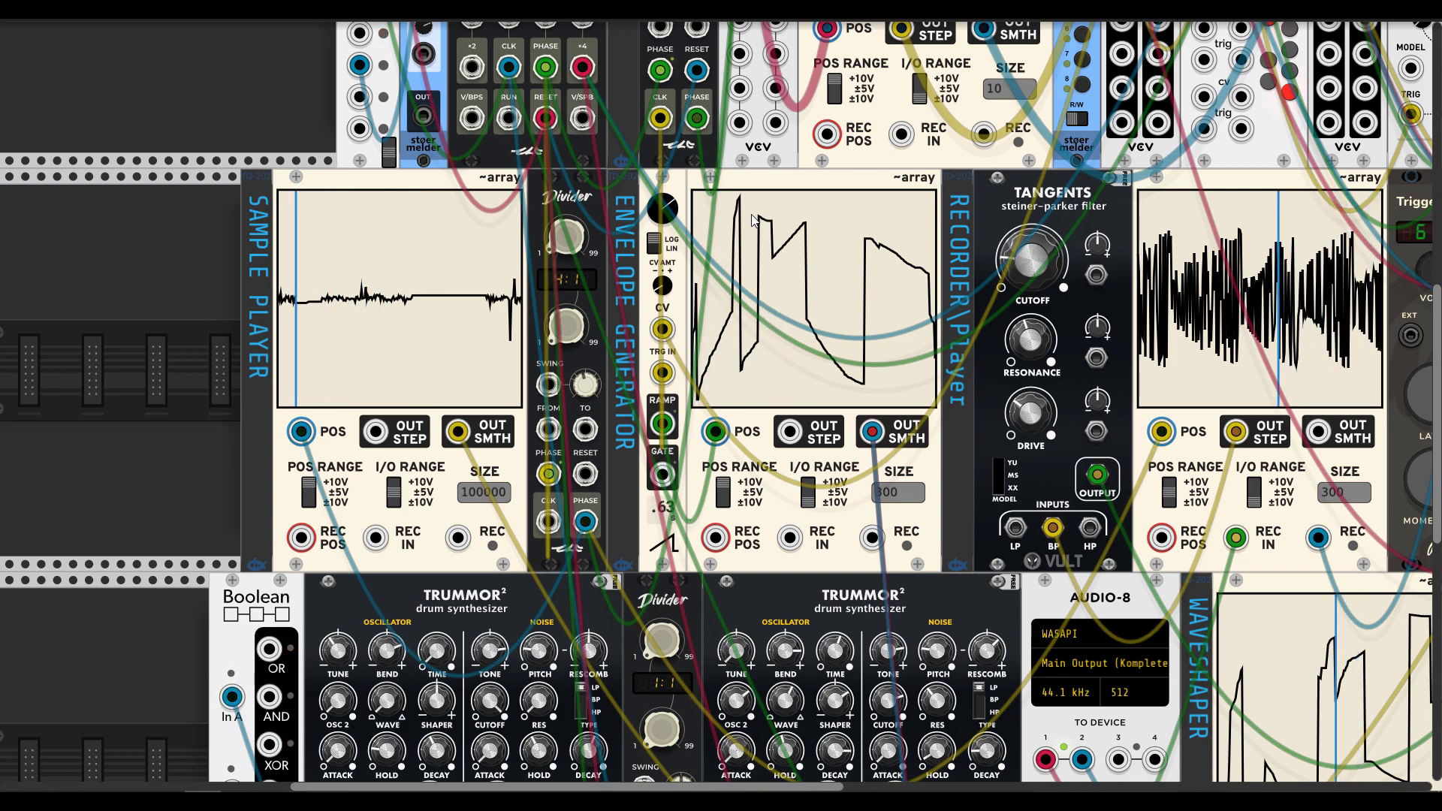
mouse_move(749, 219)
mouse_down()
mouse_move(777, 244)
mouse_move(779, 309)
mouse_move(804, 225)
mouse_up()
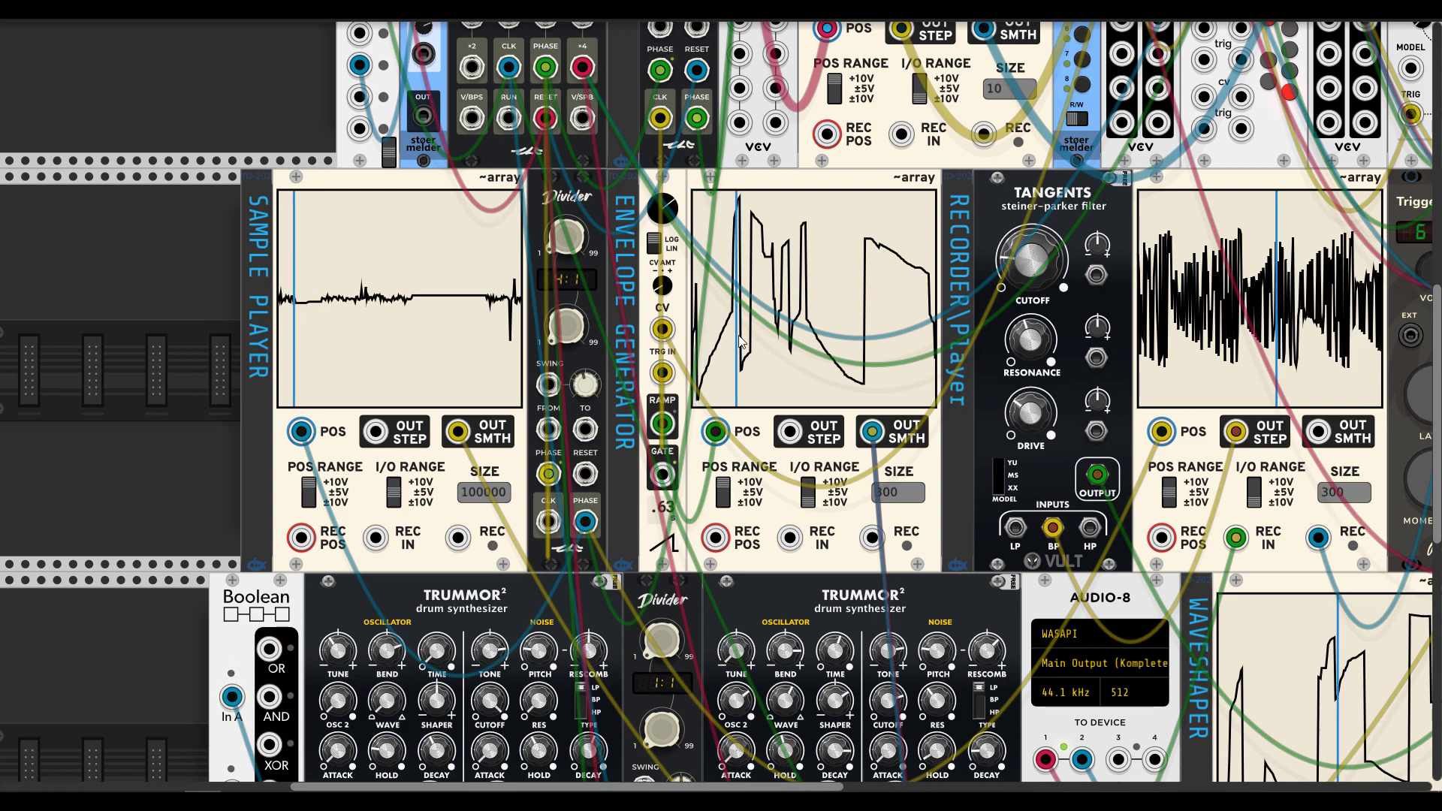
drag(719, 360, 715, 234)
drag(782, 331, 785, 281)
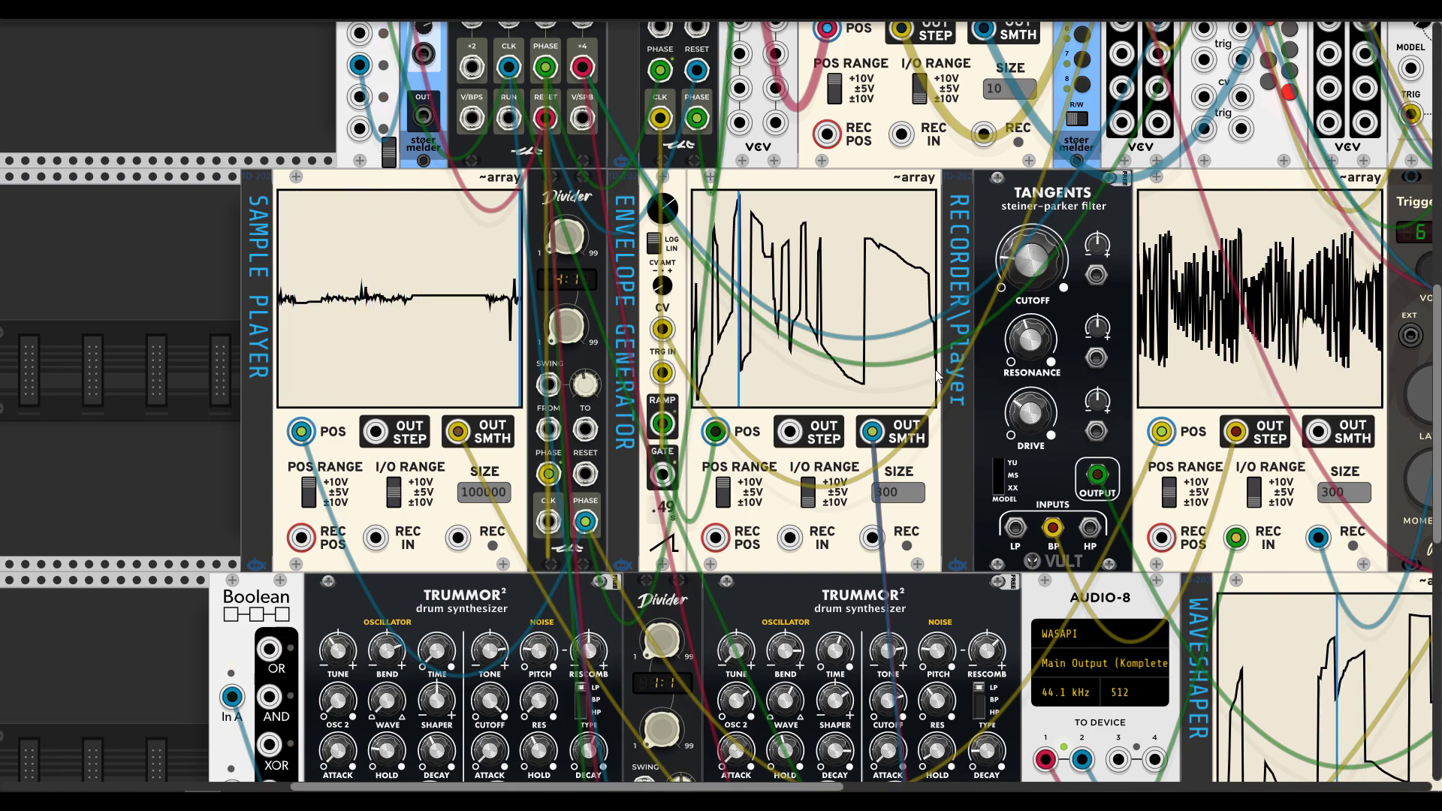
scroll(891, 383, up, 3)
scroll(891, 383, down, 3)
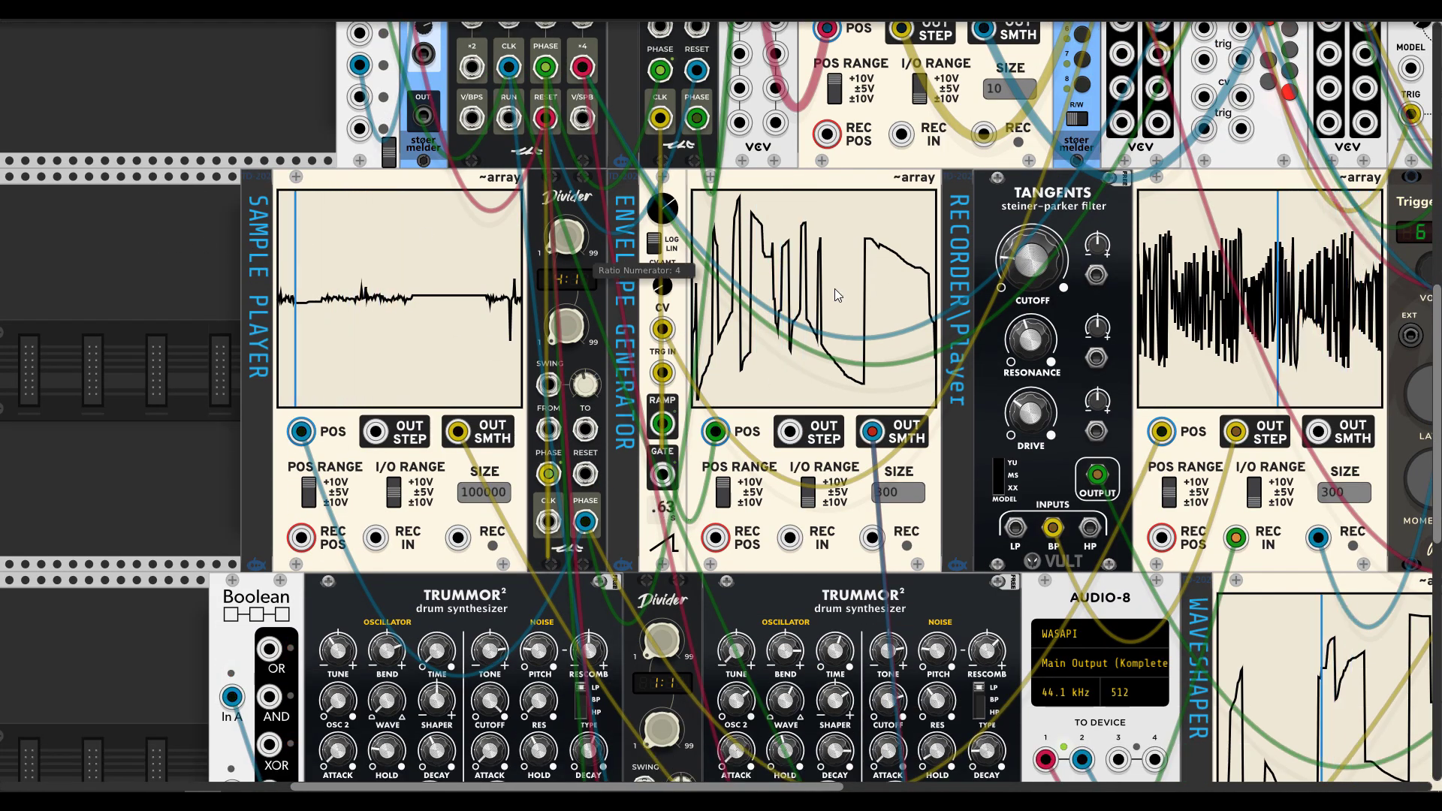
scroll(927, 347, down, 3)
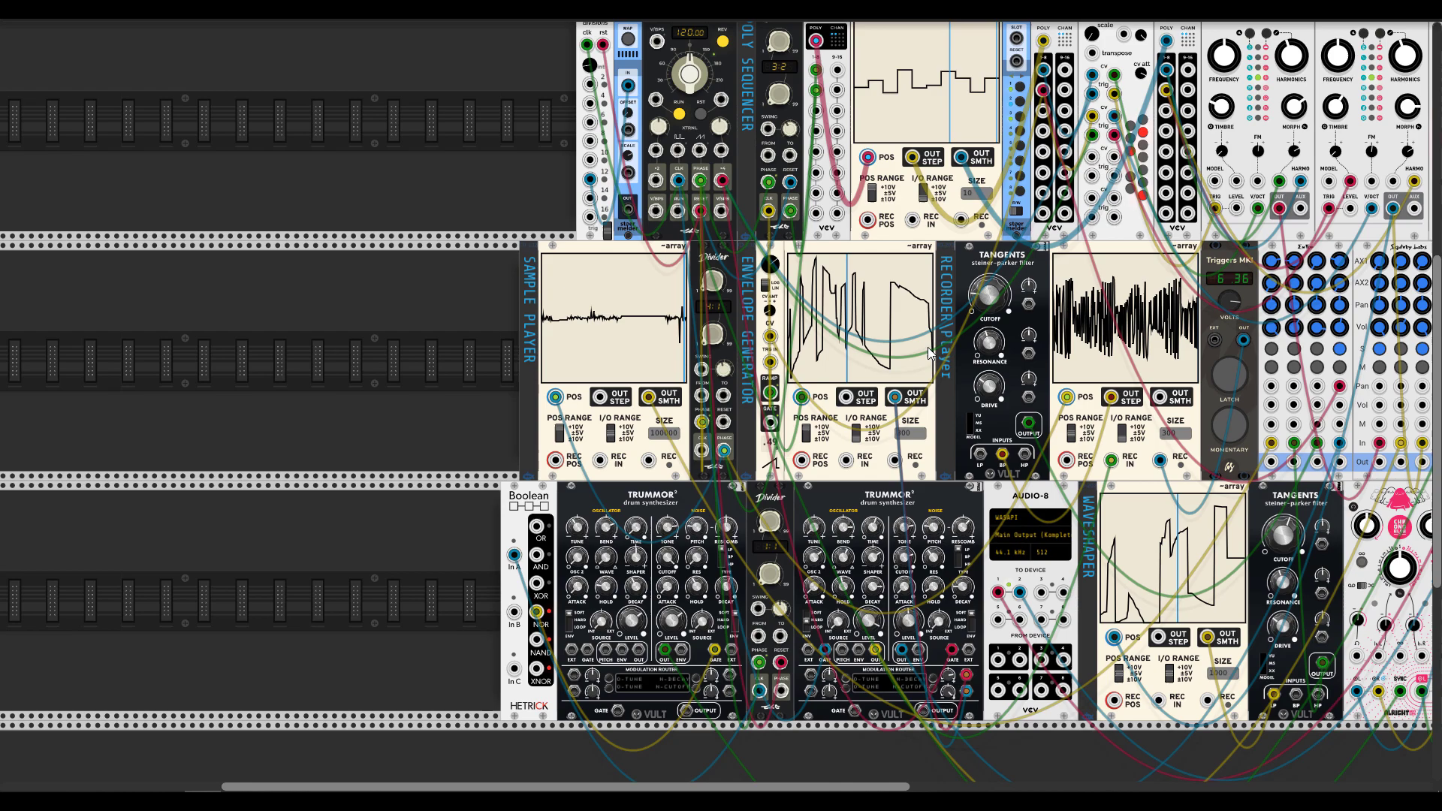
scroll(927, 683, right, 2)
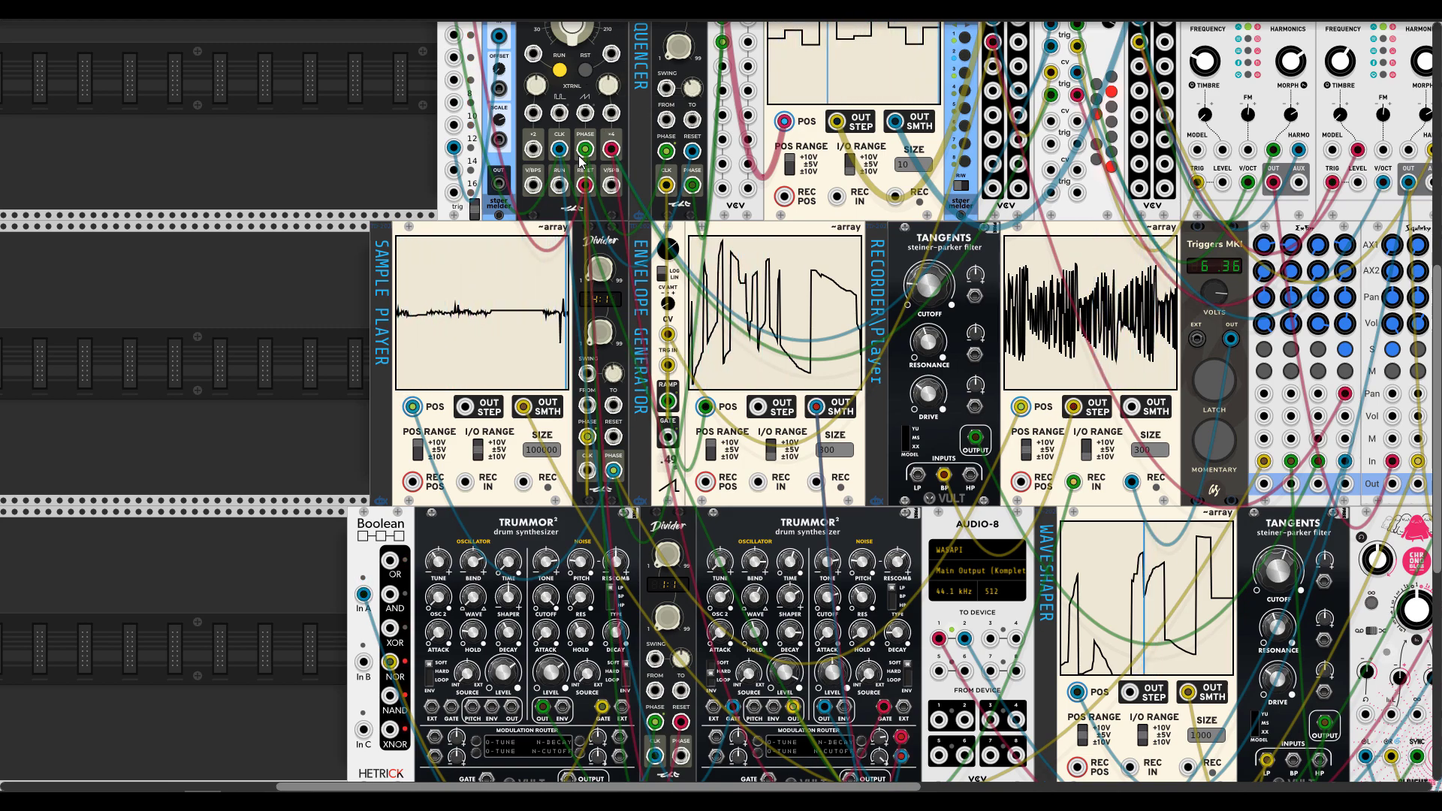
scroll(578, 157, up, 1)
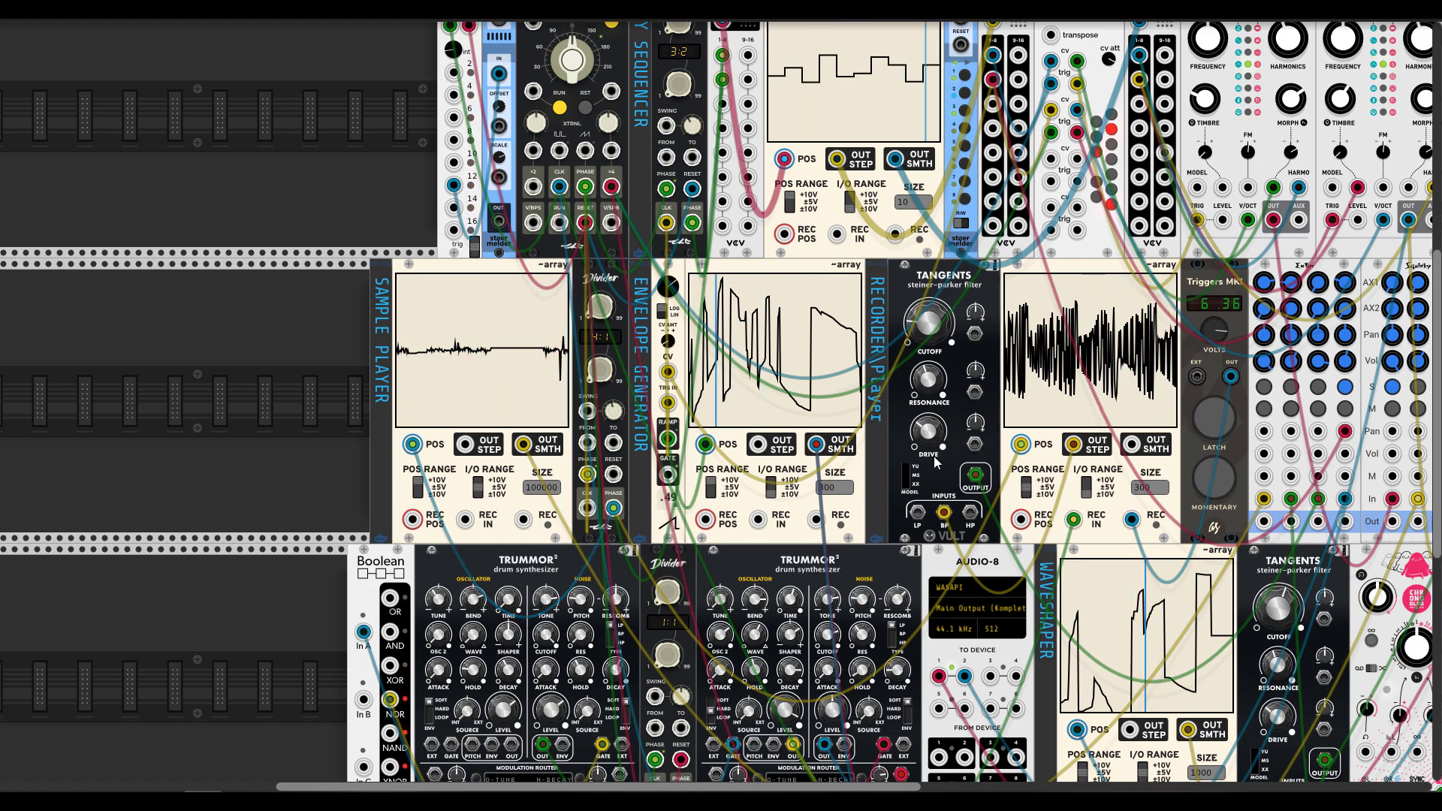
scroll(672, 173, up, 3)
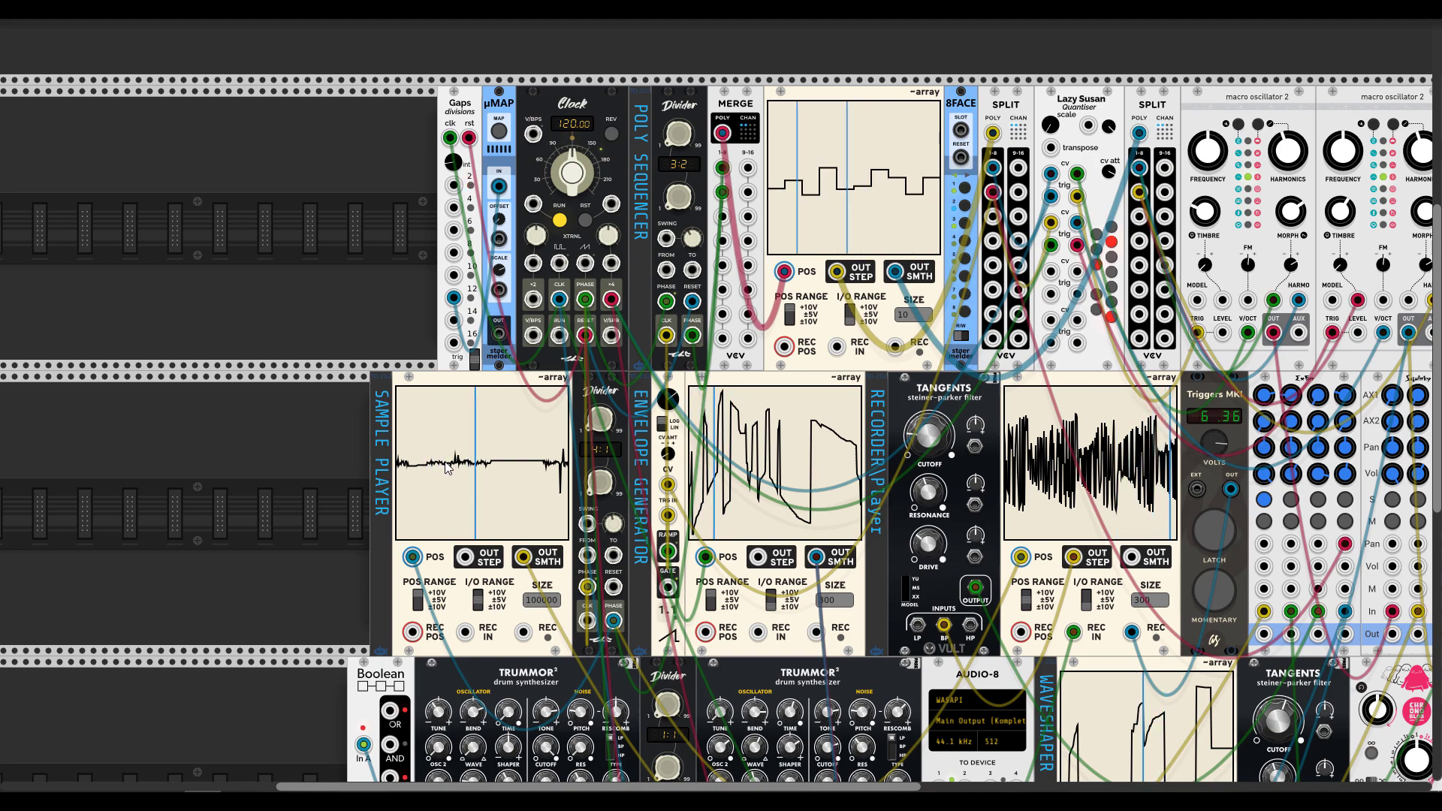
right_click(462, 435)
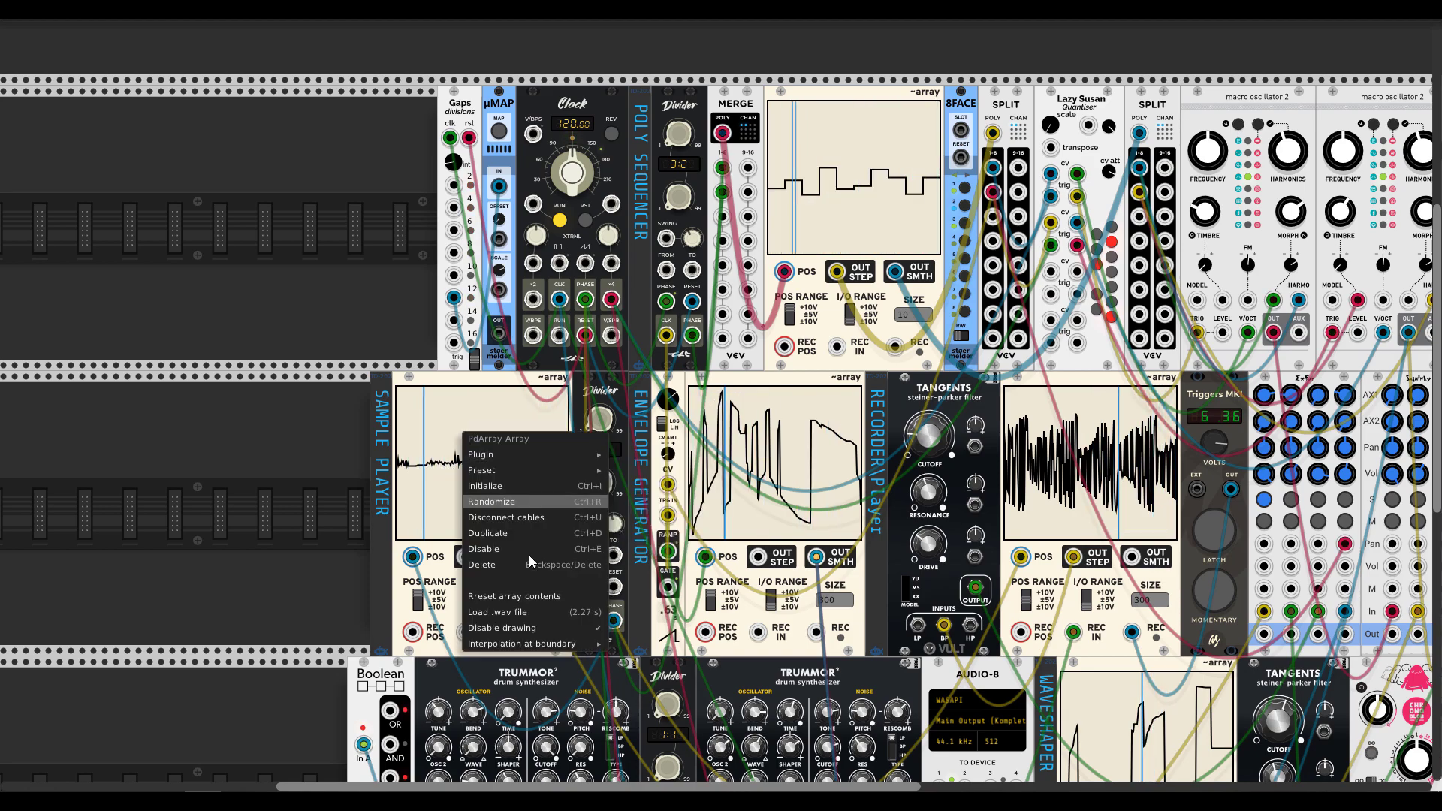
click(529, 629)
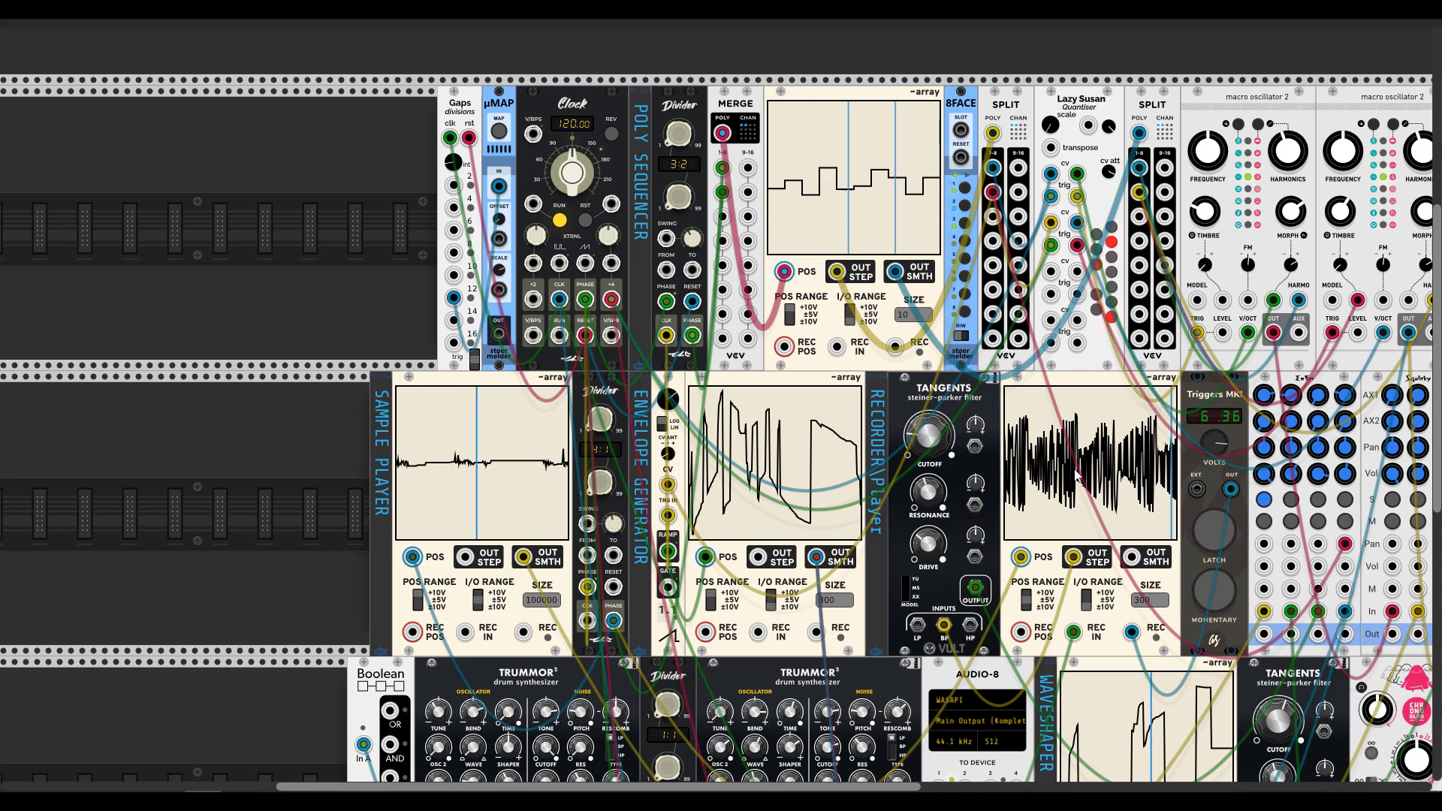
mouse_move(952, 438)
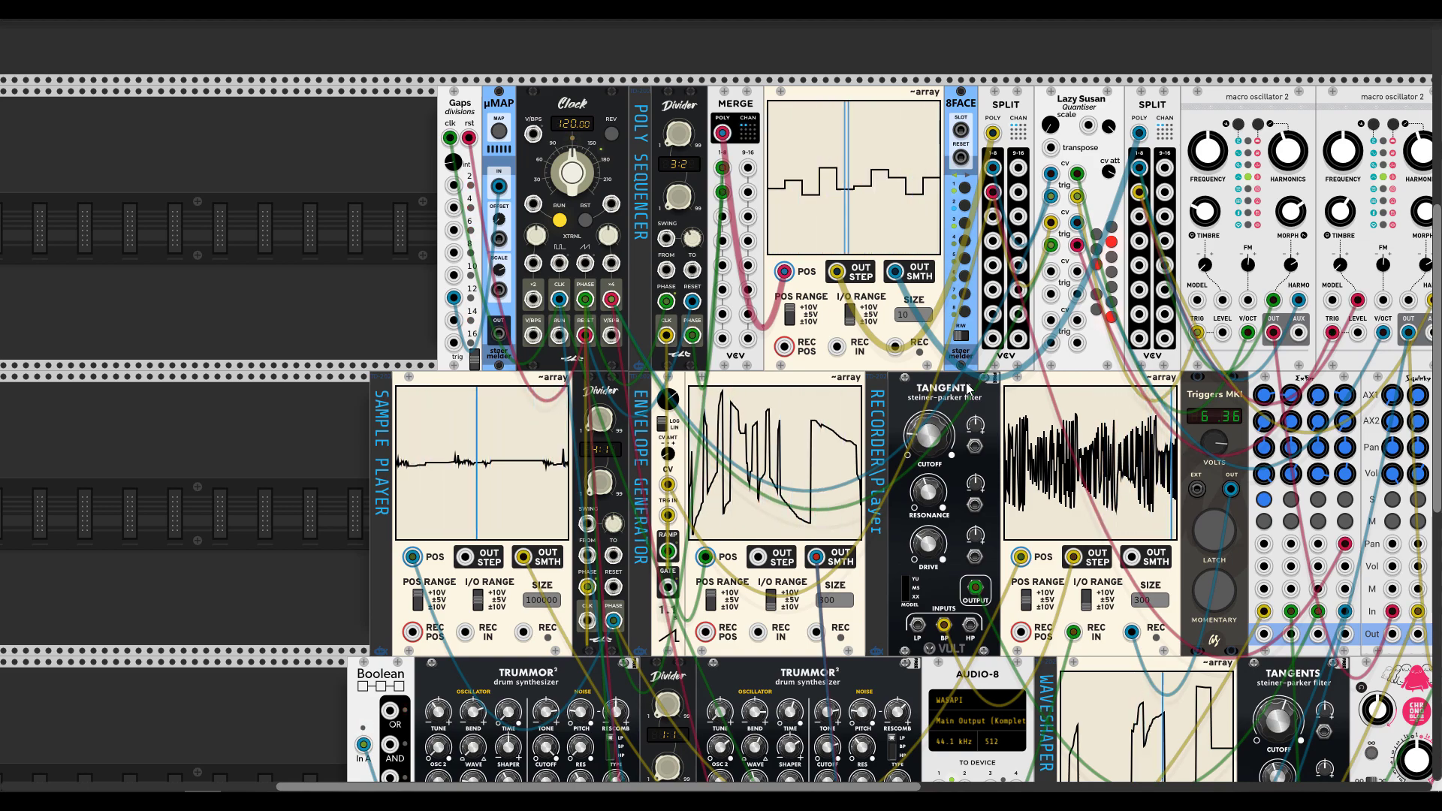
scroll(967, 388, down, 2)
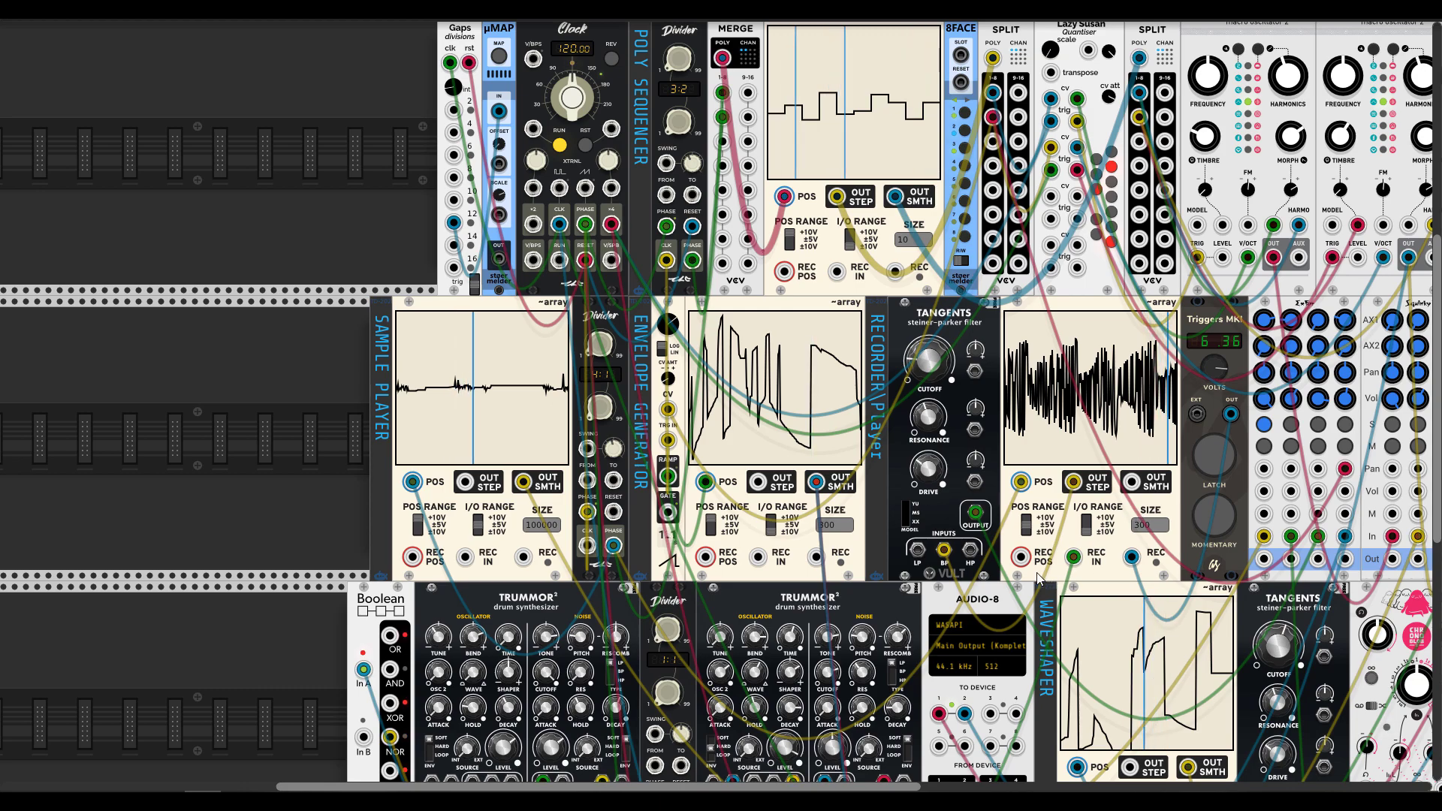
scroll(1096, 526, down, 5)
scroll(1121, 463, up, 3)
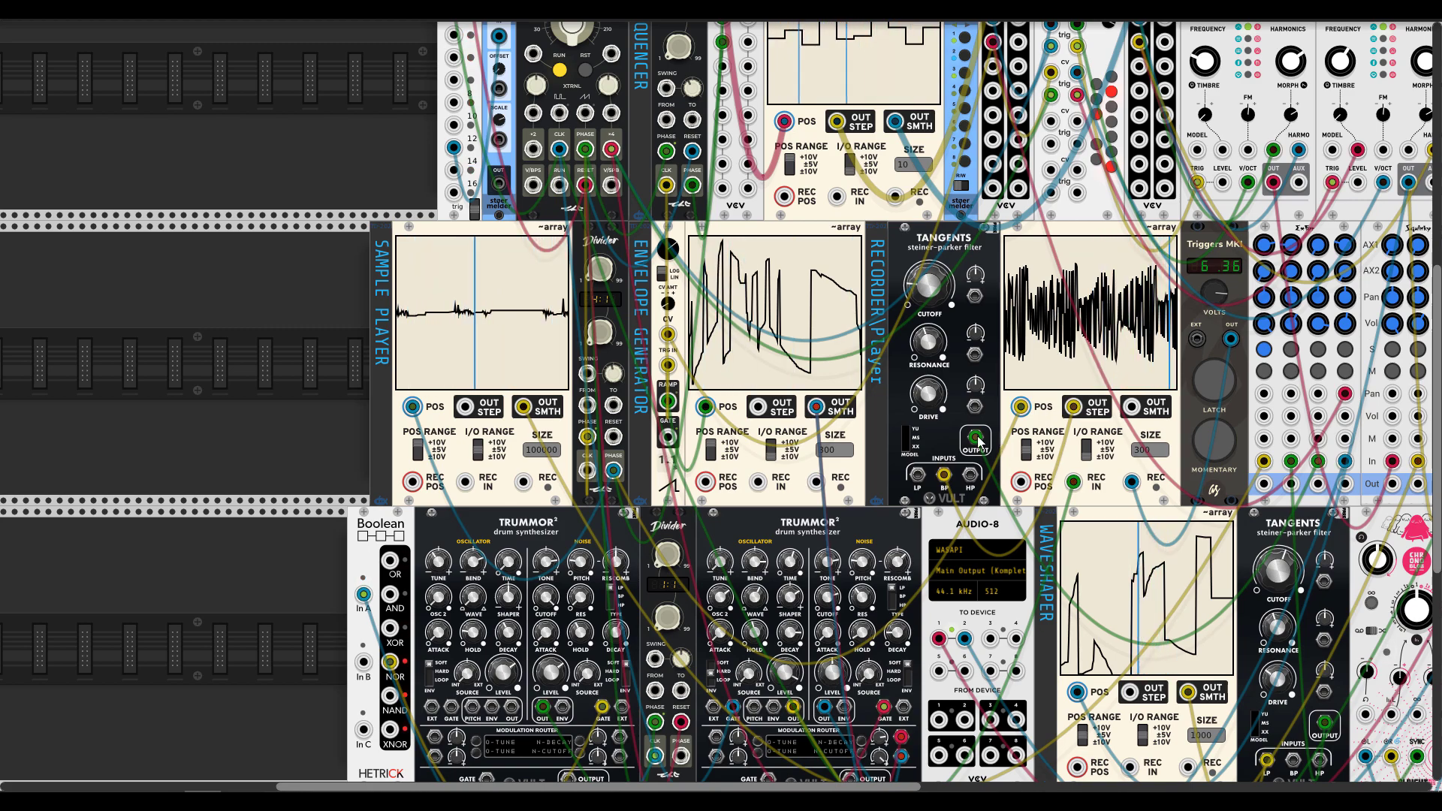
click(1290, 349)
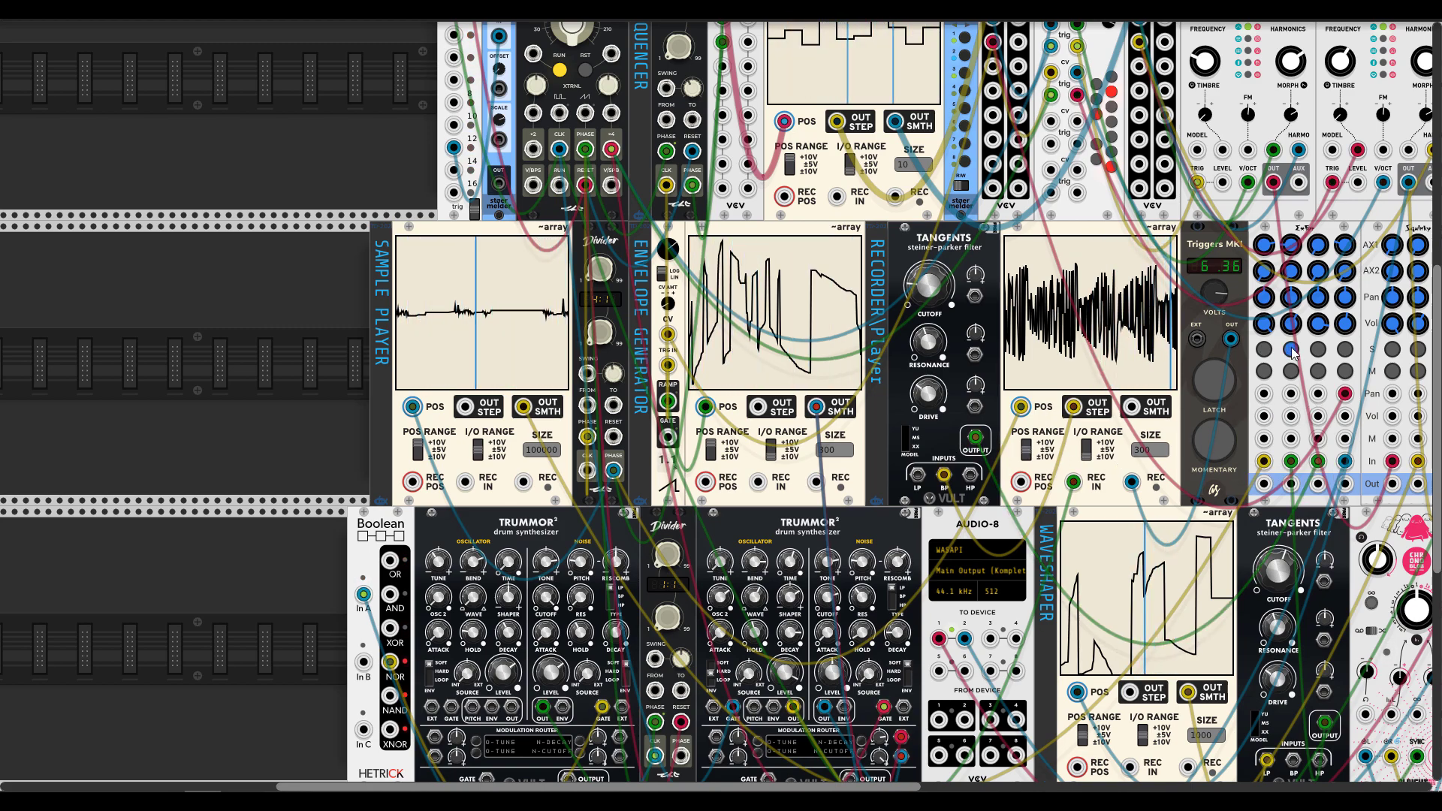
click(1290, 349)
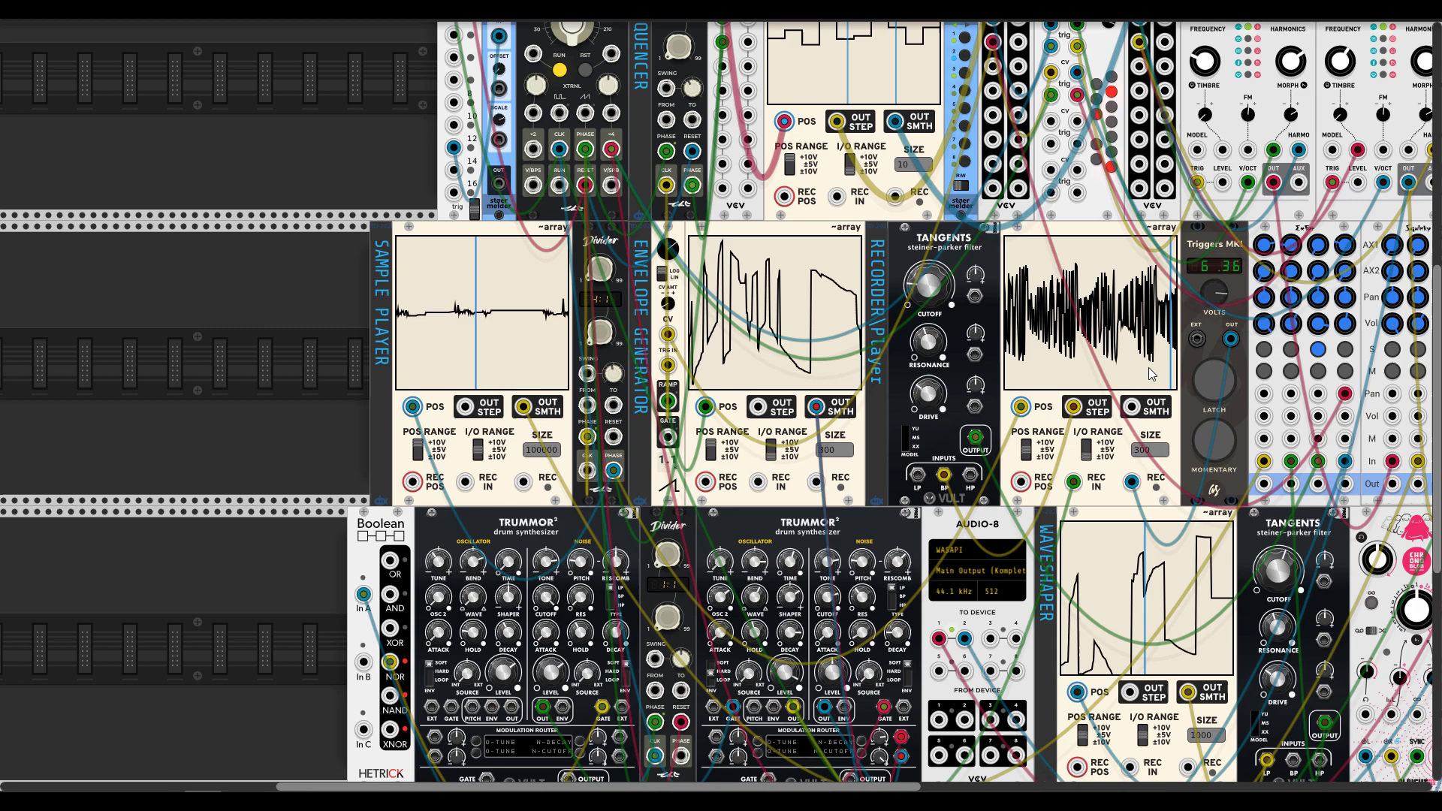
scroll(1130, 420, up, 2)
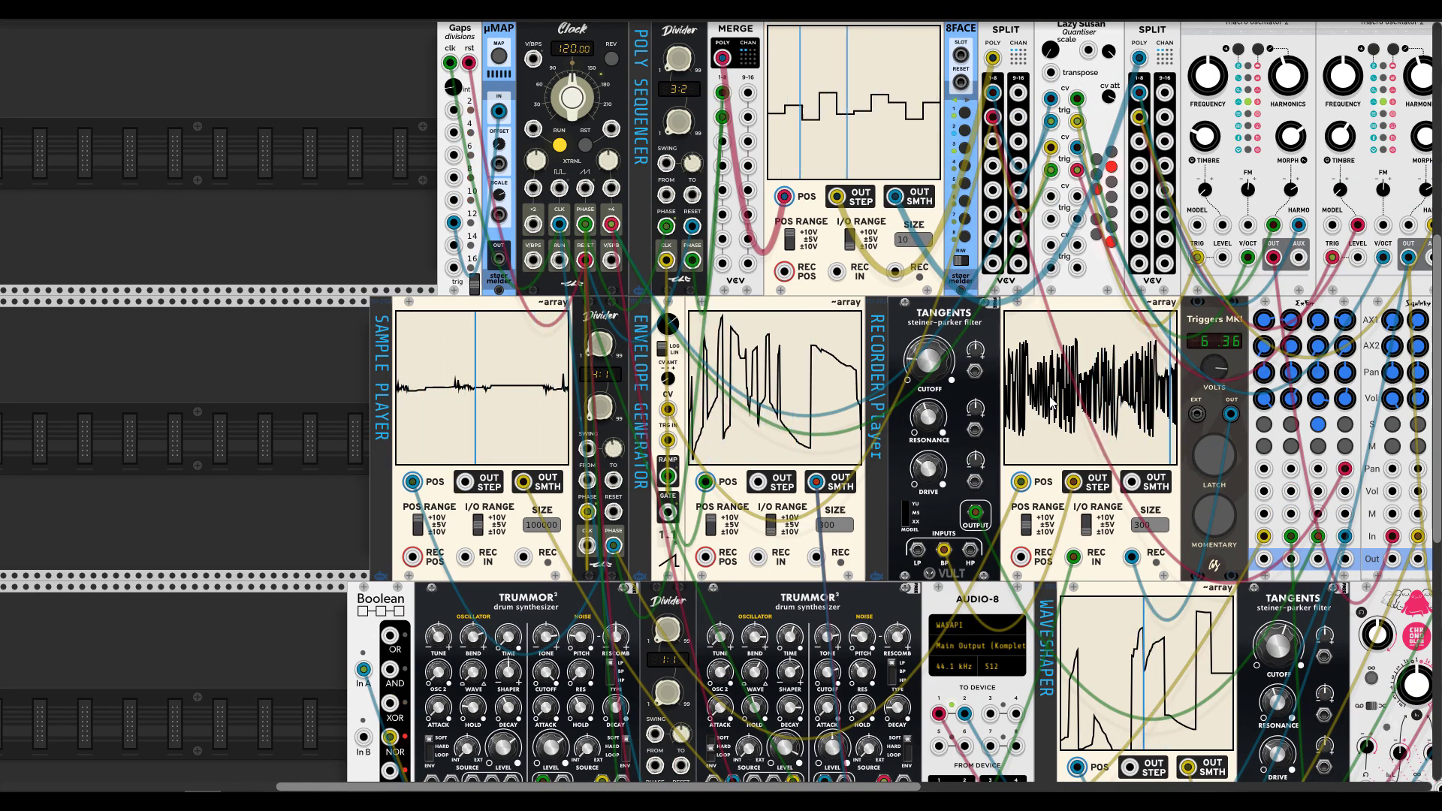
- Lower the Tangents Cutoff knob to 0.53, then further down to 0.284
mouse_move(949, 380)
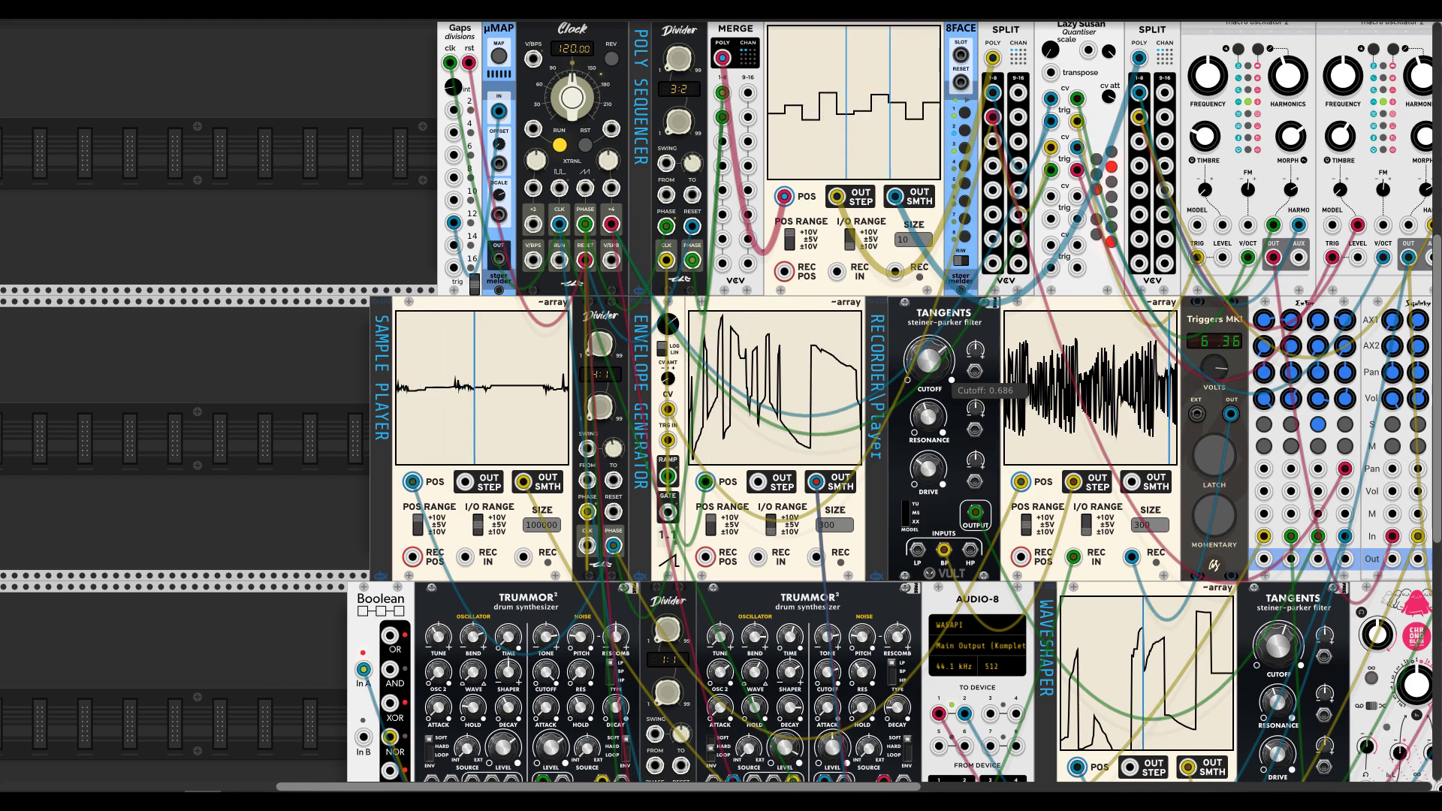
drag(949, 380, 949, 406)
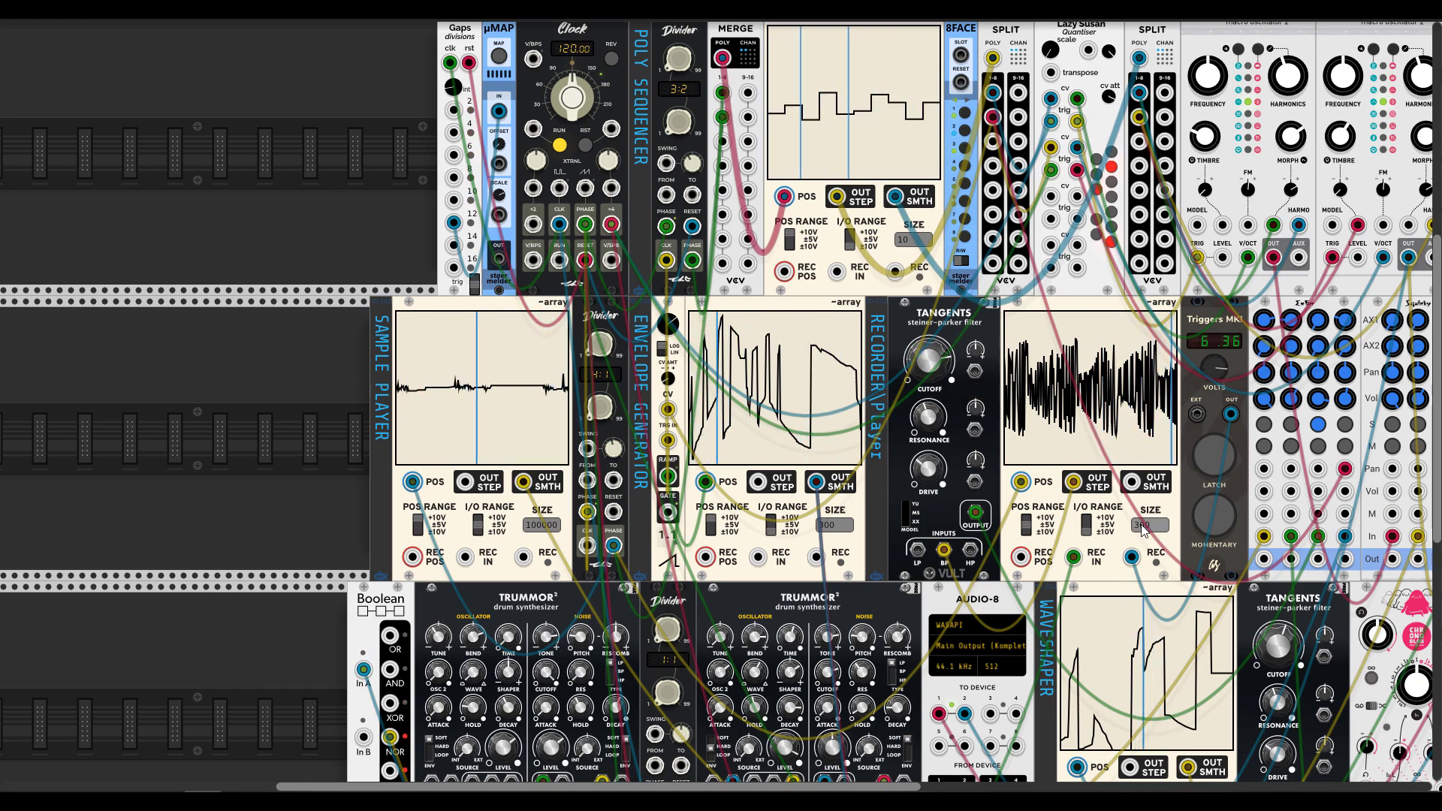
mouse_move(929, 358)
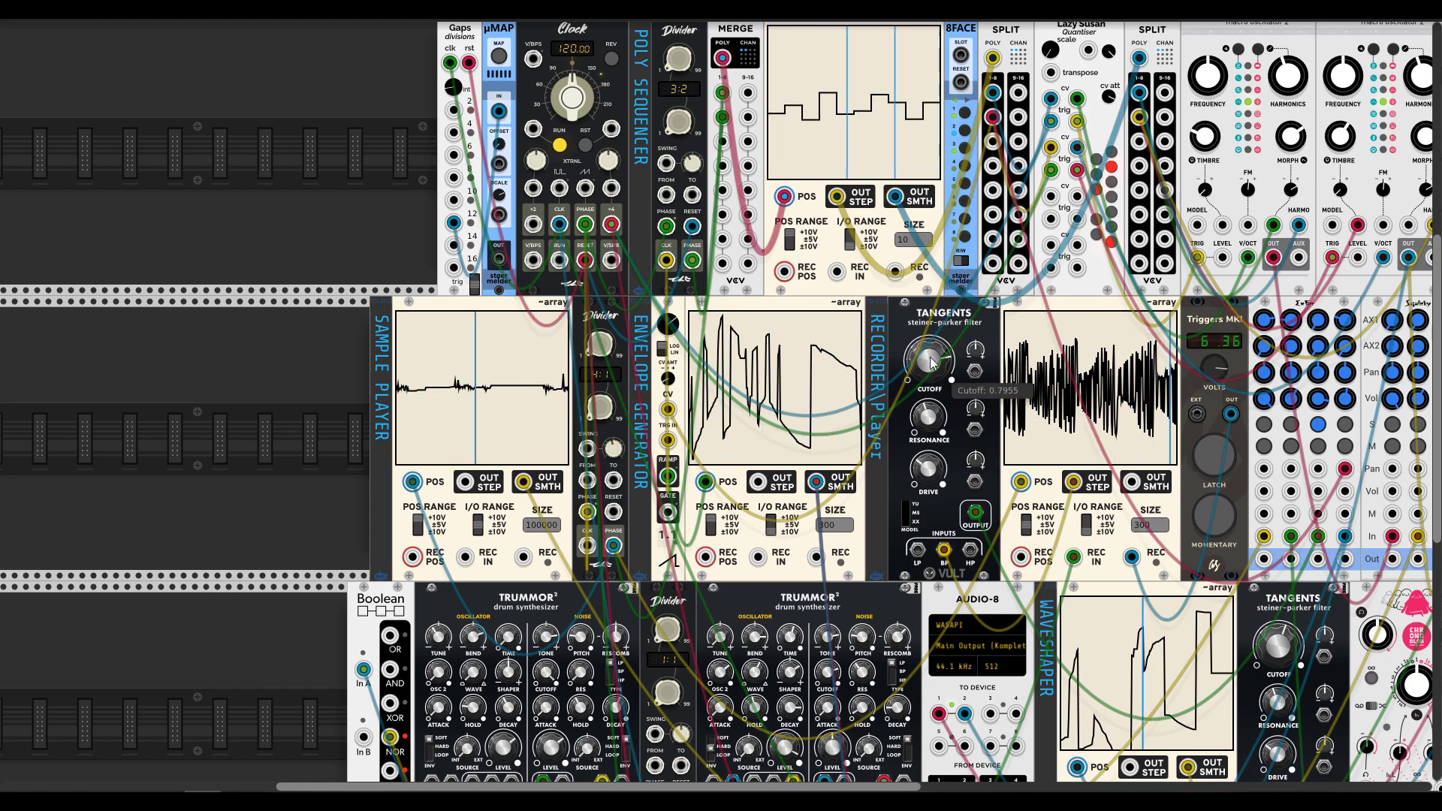
drag(929, 357, 930, 320)
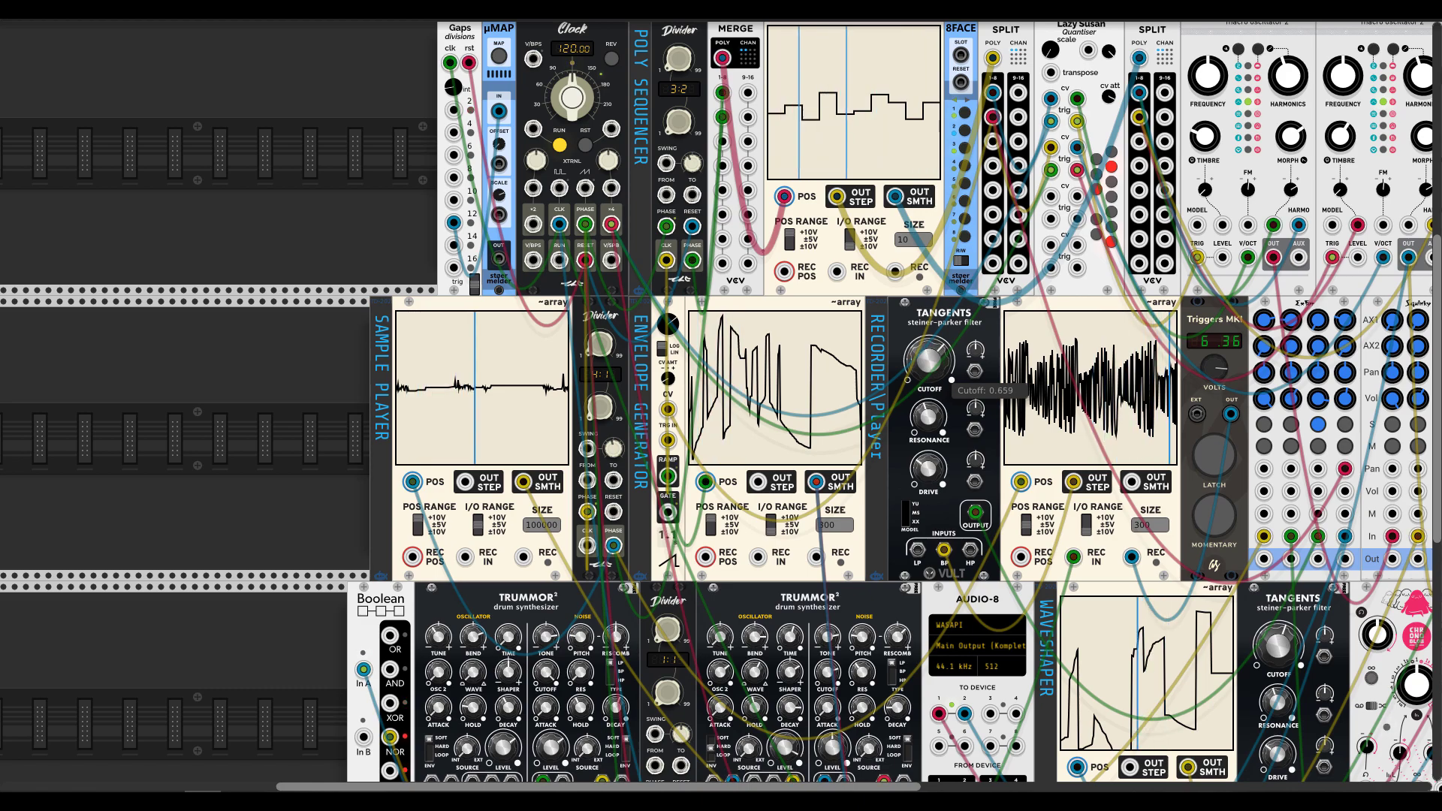
scroll(1091, 424, down, 3)
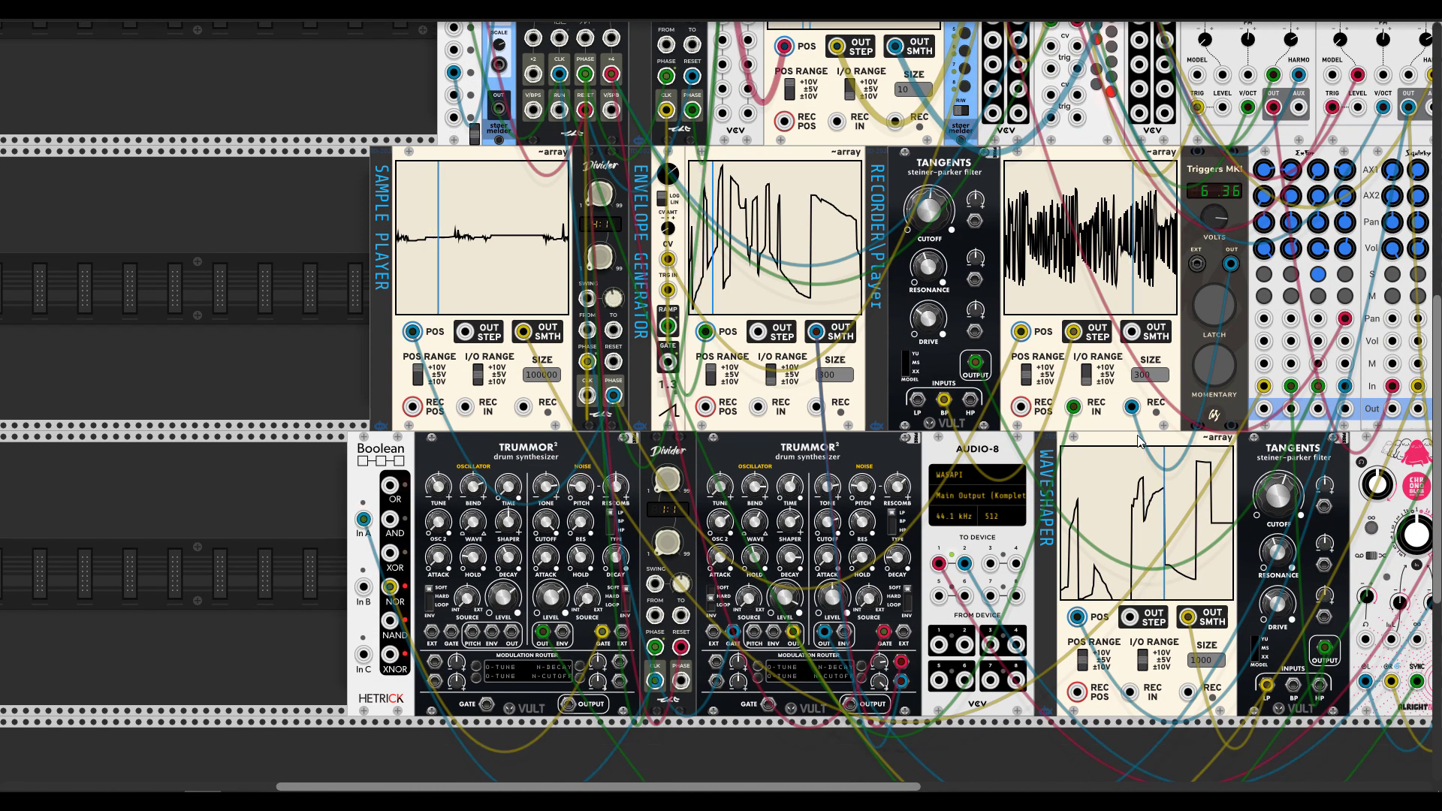
- Latch Triggers MKI to start recording, then randomize the third array and resize it to 4000 samples
click(1215, 305)
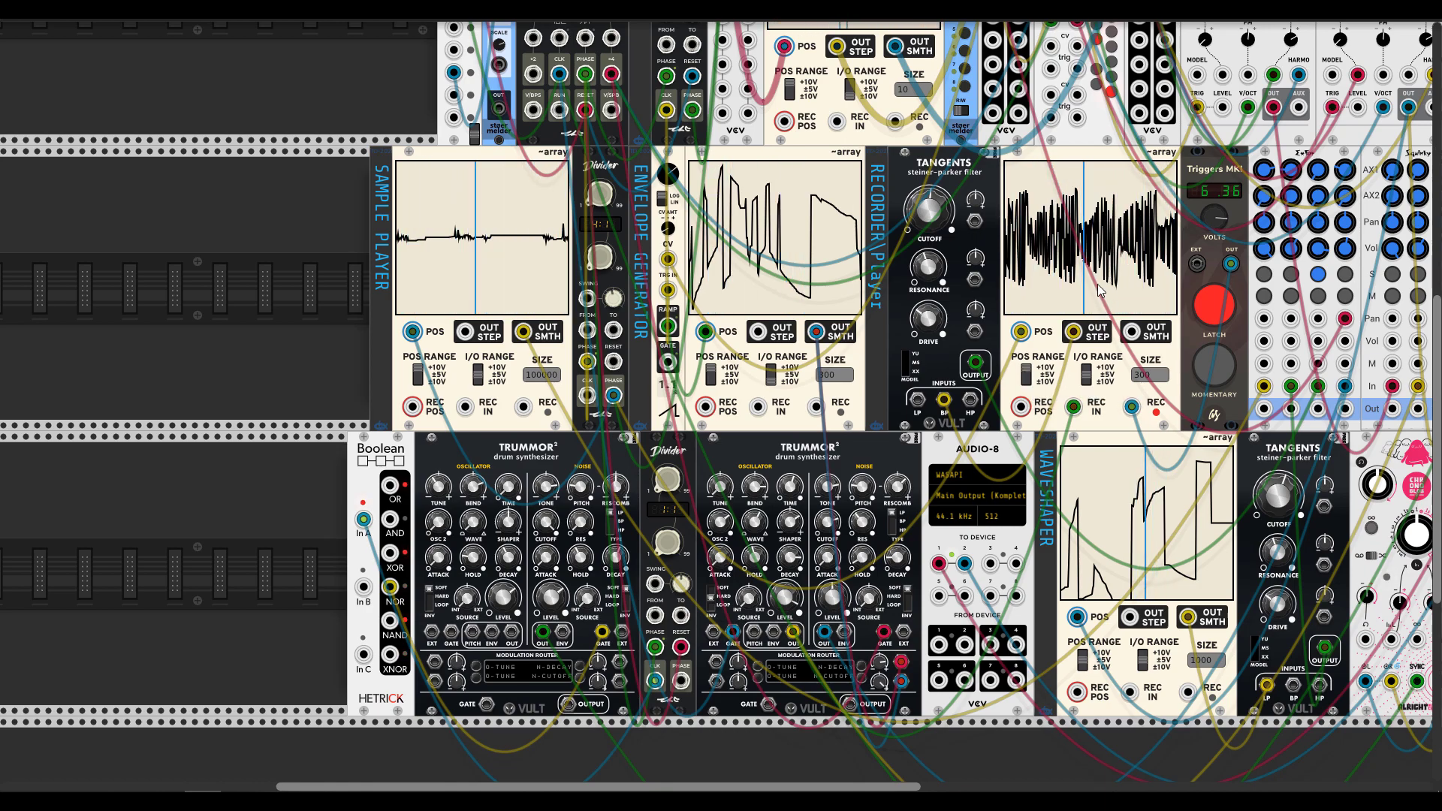
right_click(1083, 204)
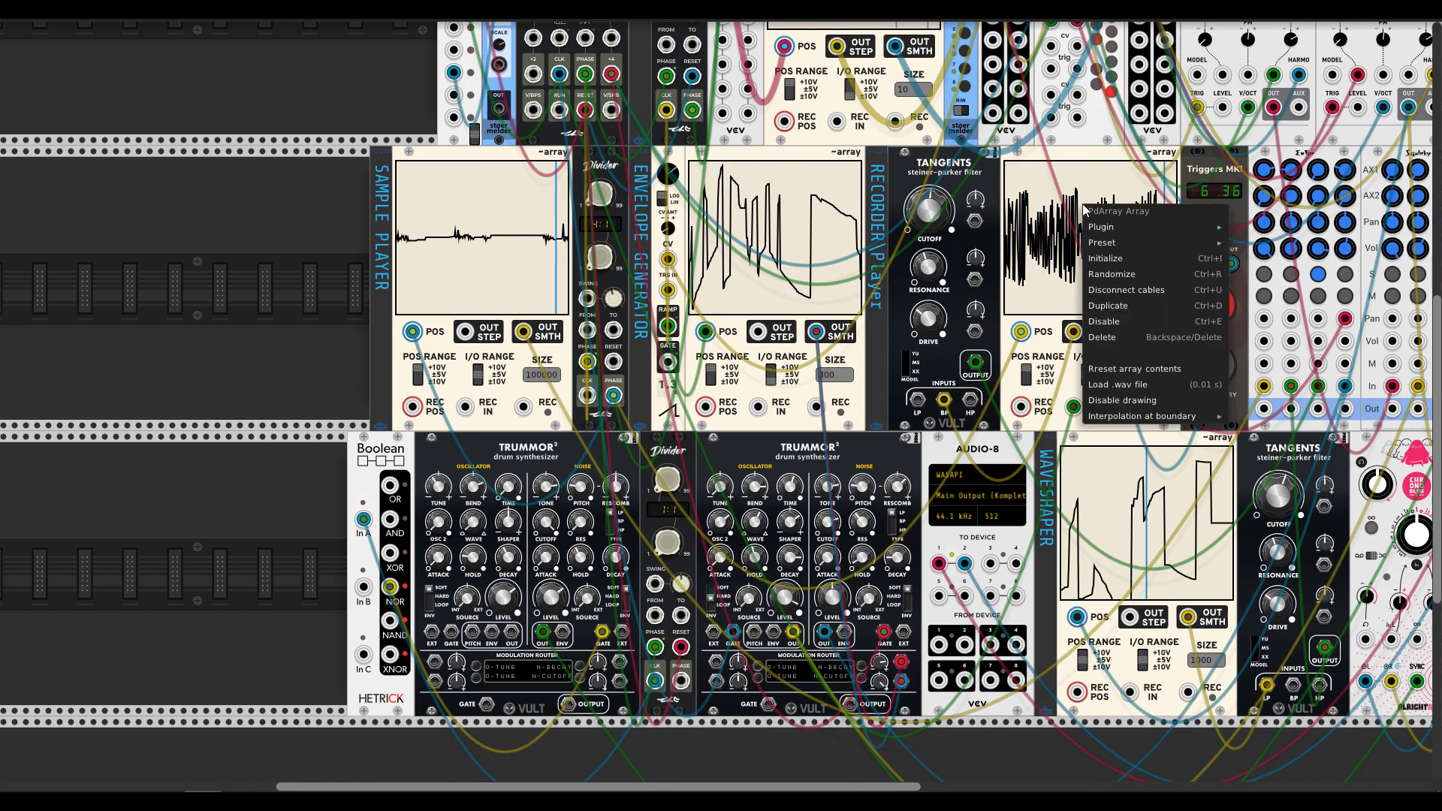
click(1113, 274)
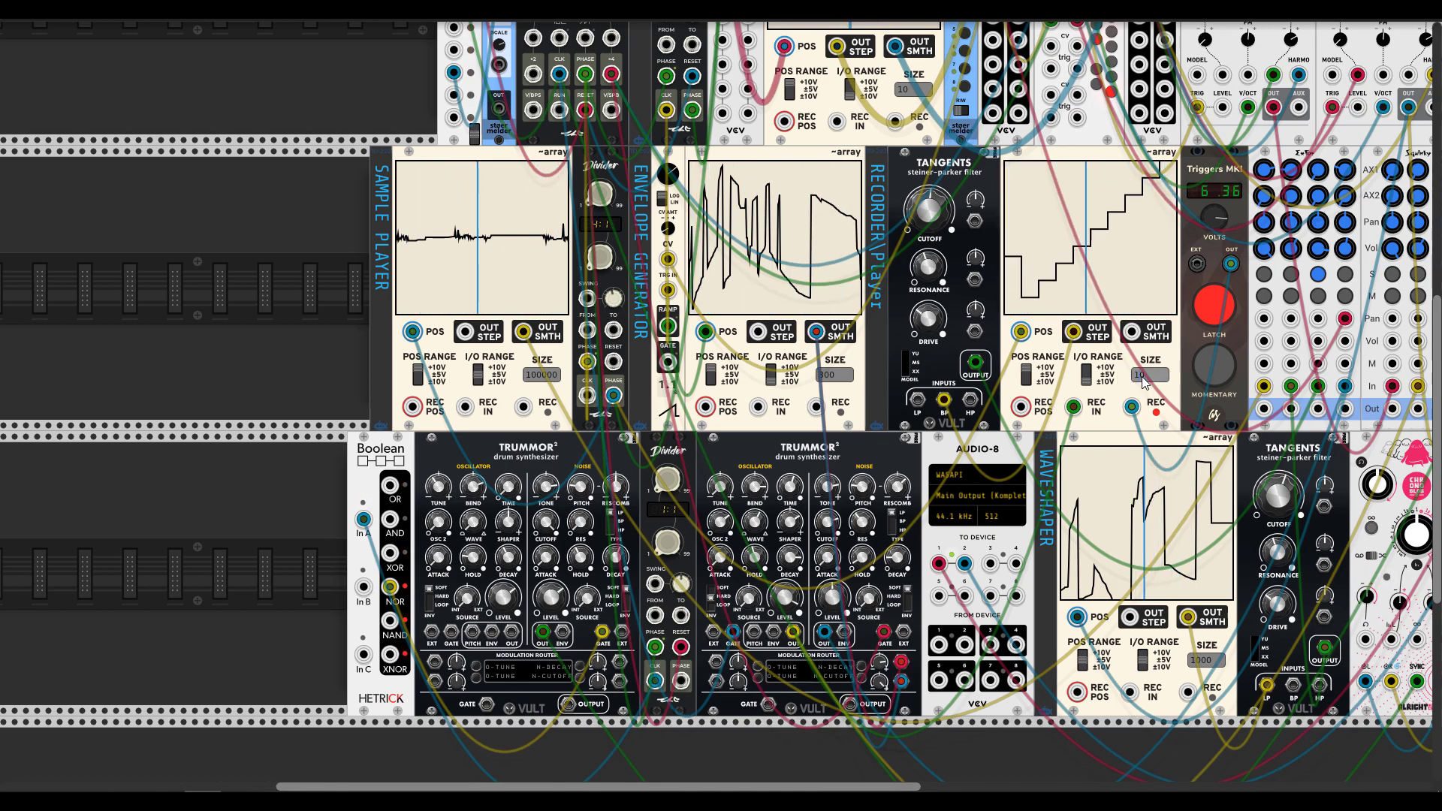
key(BackSpace)
key(BackSpace)
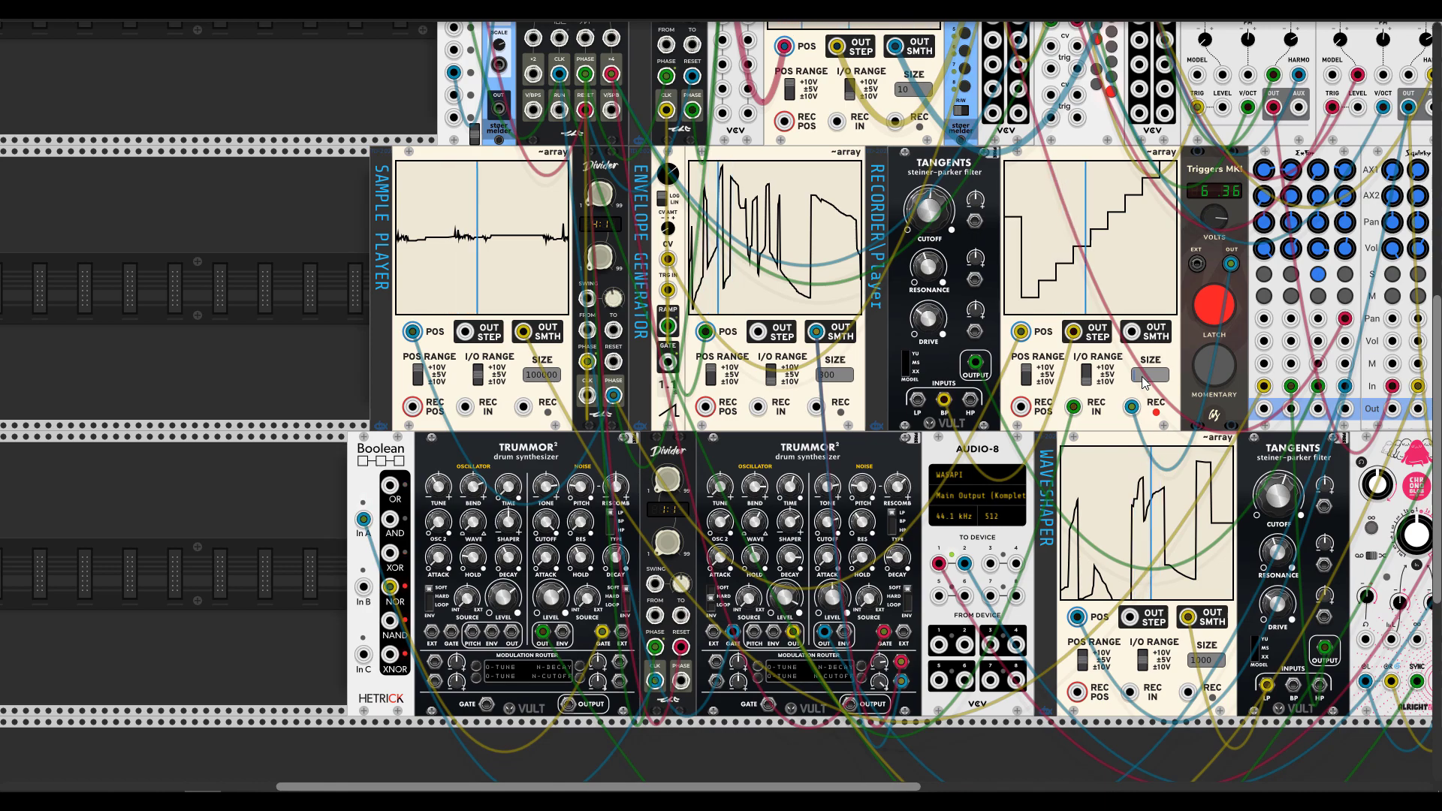
text(4000)
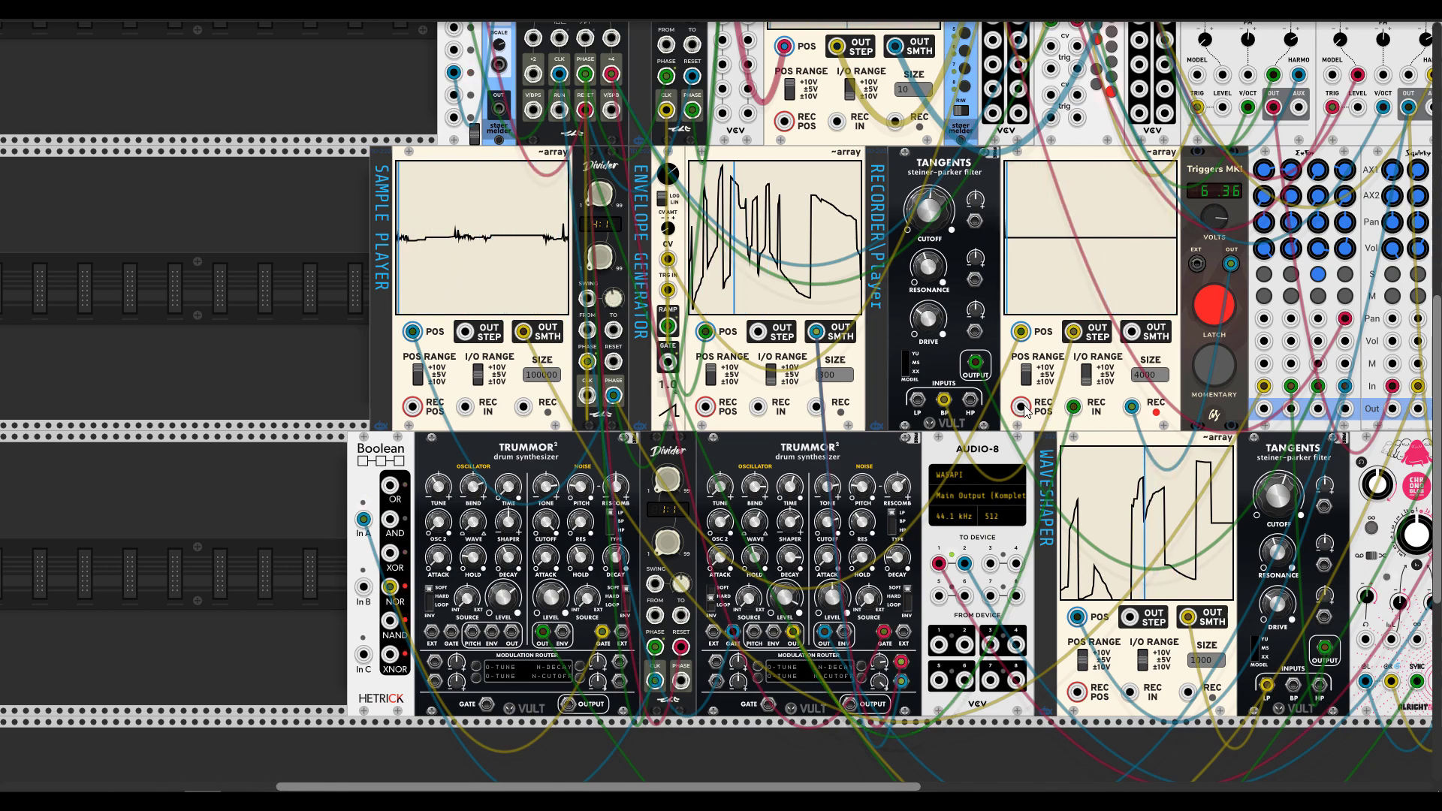
- Drive the record position, feed the stepped output to the filter, unlatch, and raise cutoff to about 0.83
drag(1020, 331, 1020, 406)
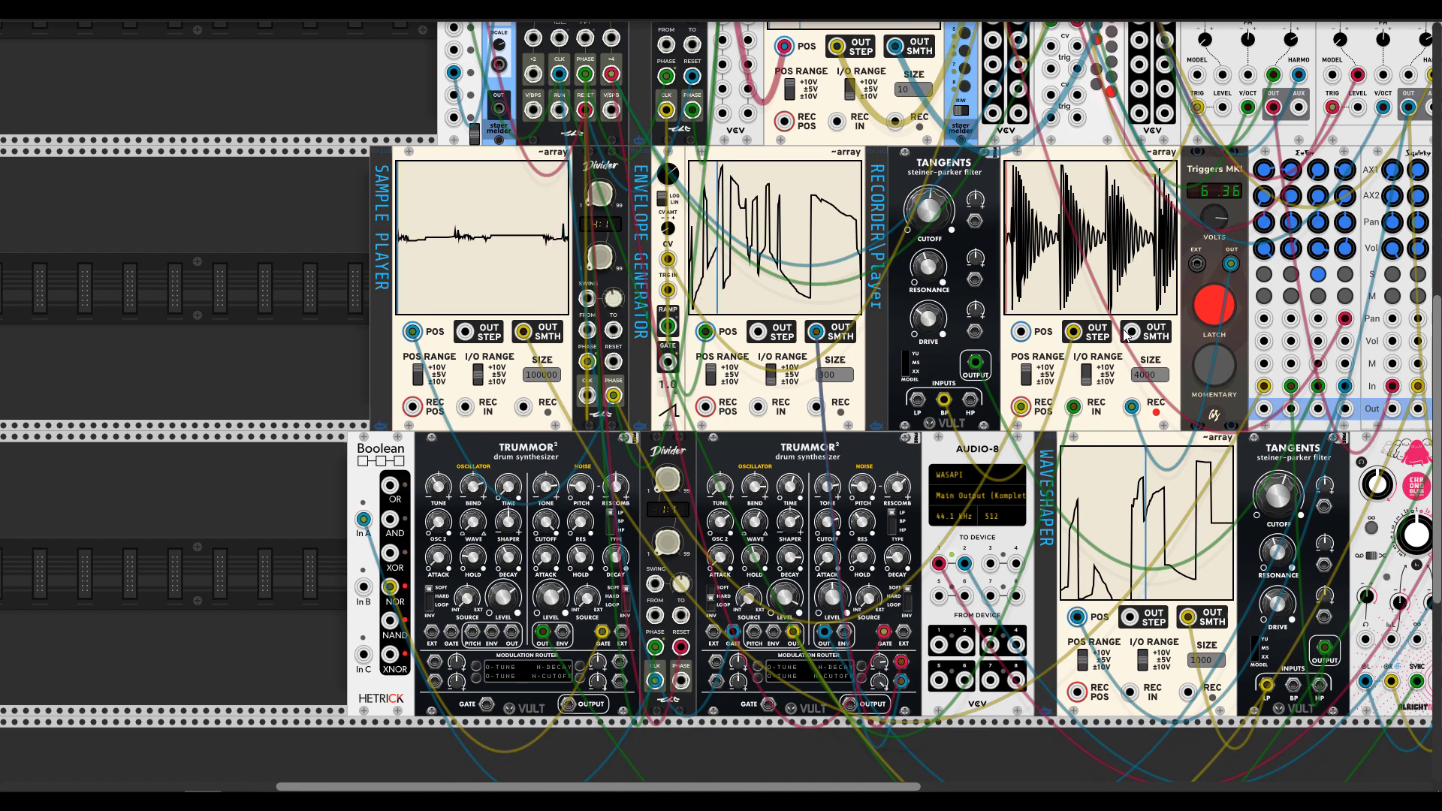
drag(944, 399, 1074, 336)
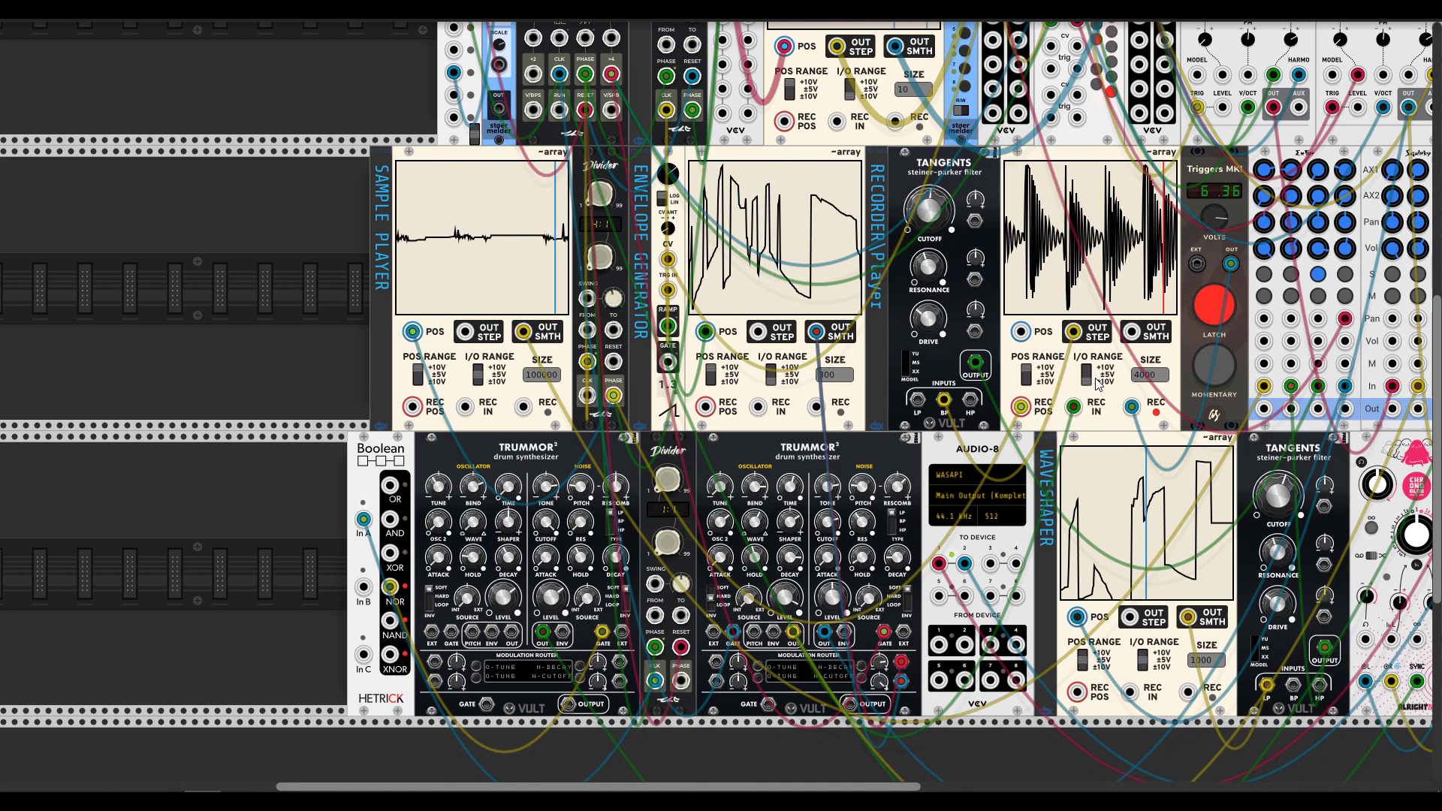
click(1219, 314)
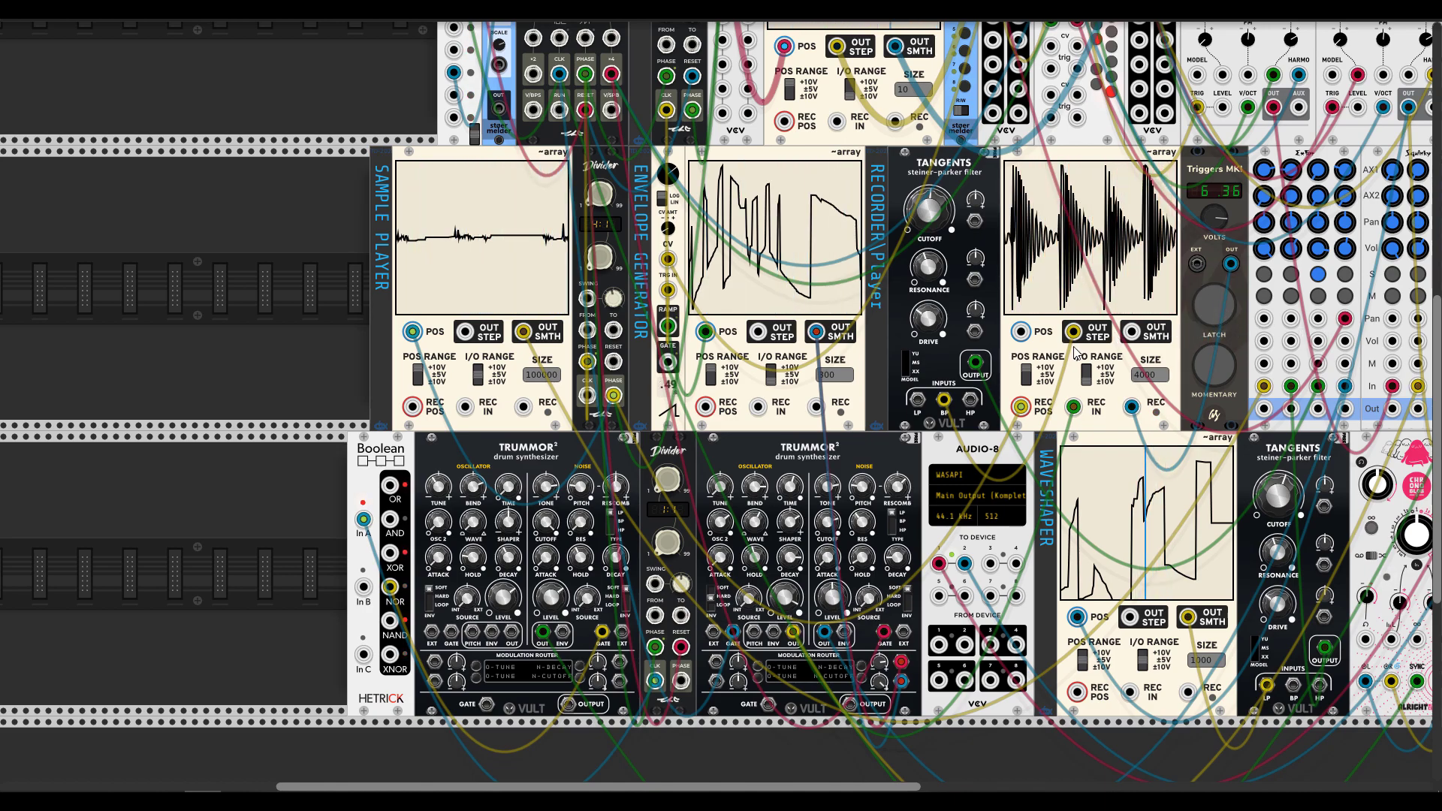
drag(1020, 406, 1021, 333)
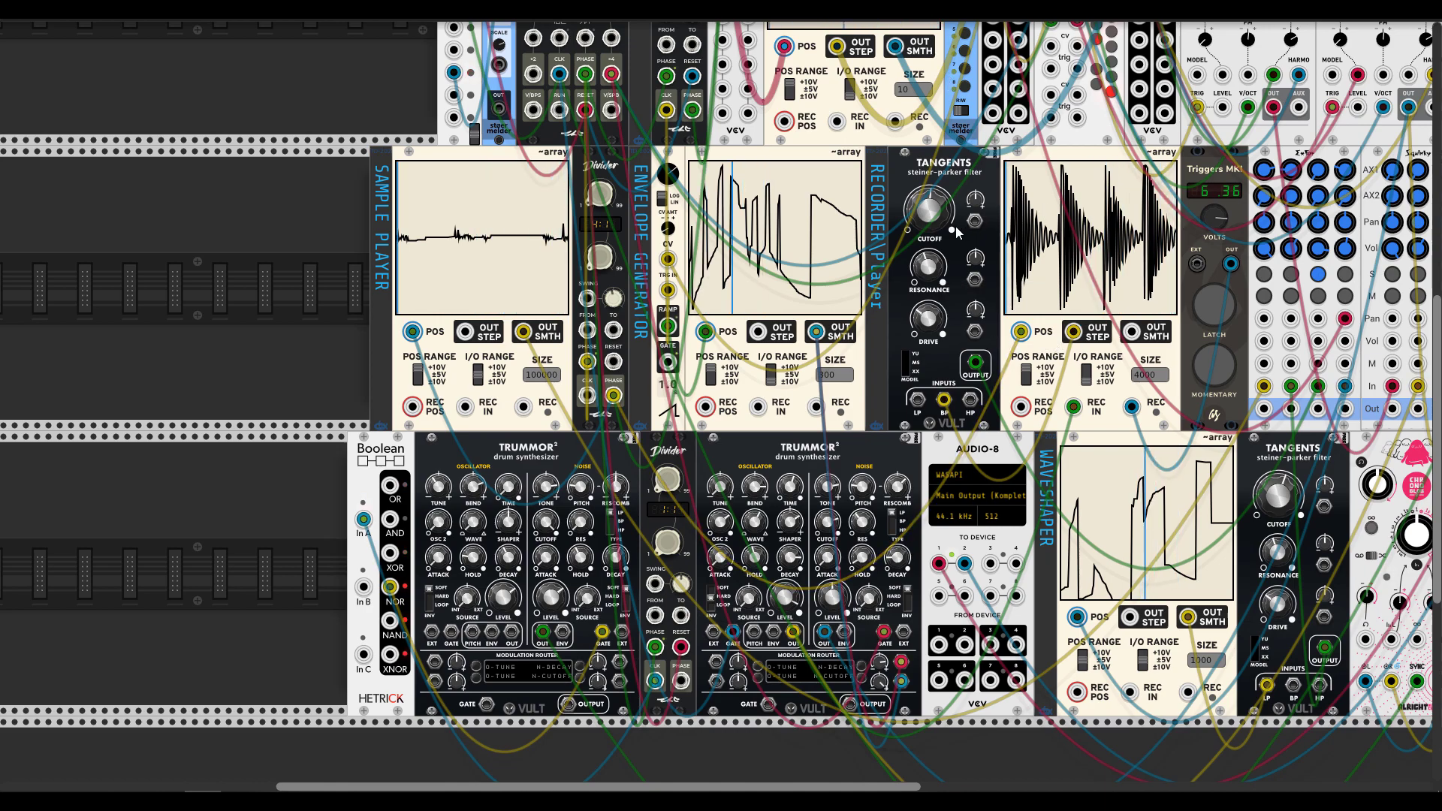
mouse_move(941, 223)
drag(928, 209, 928, 142)
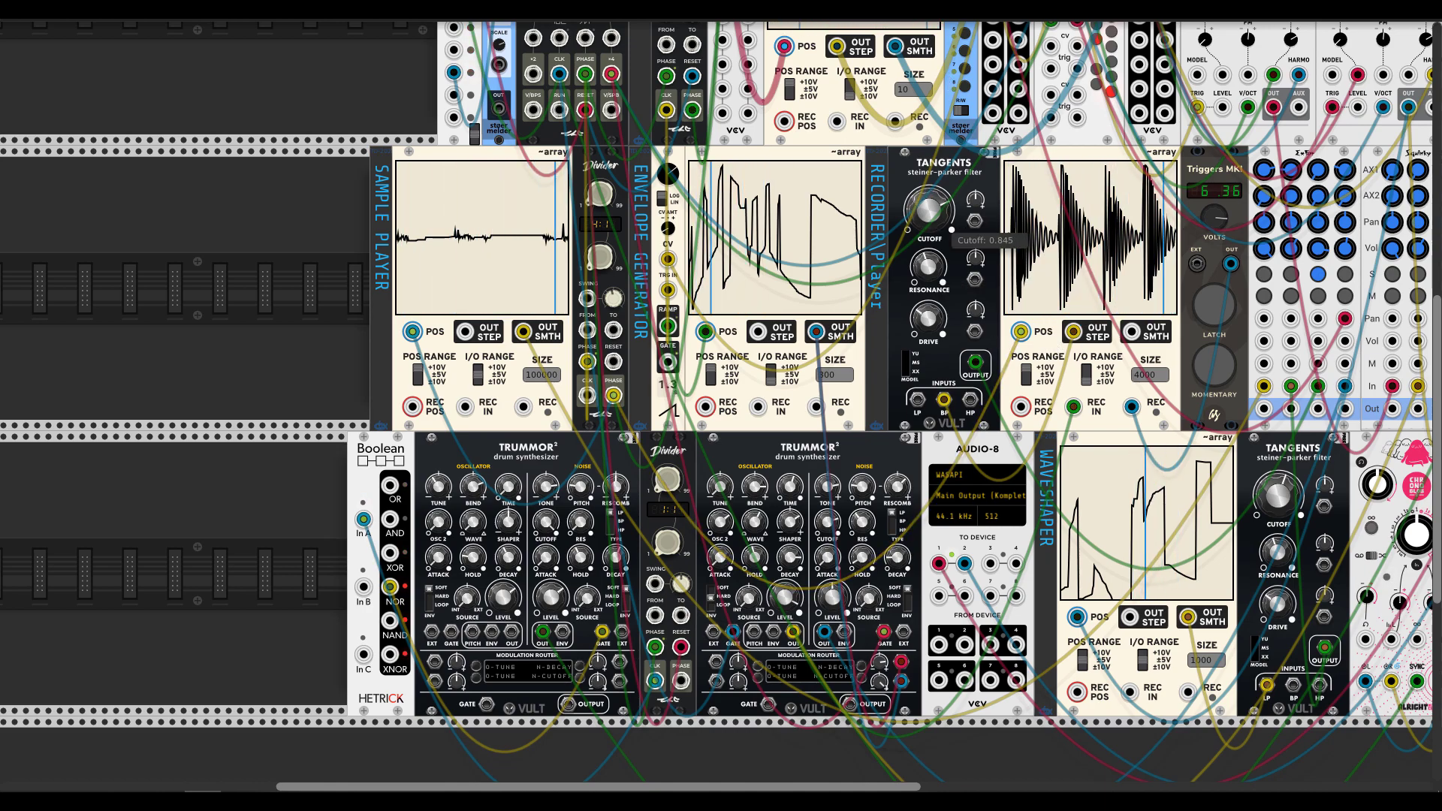
- Repatch the third array's stepped output and bring the recorder Tangents cutoff to about 0.31
scroll(687, 148, up, 3)
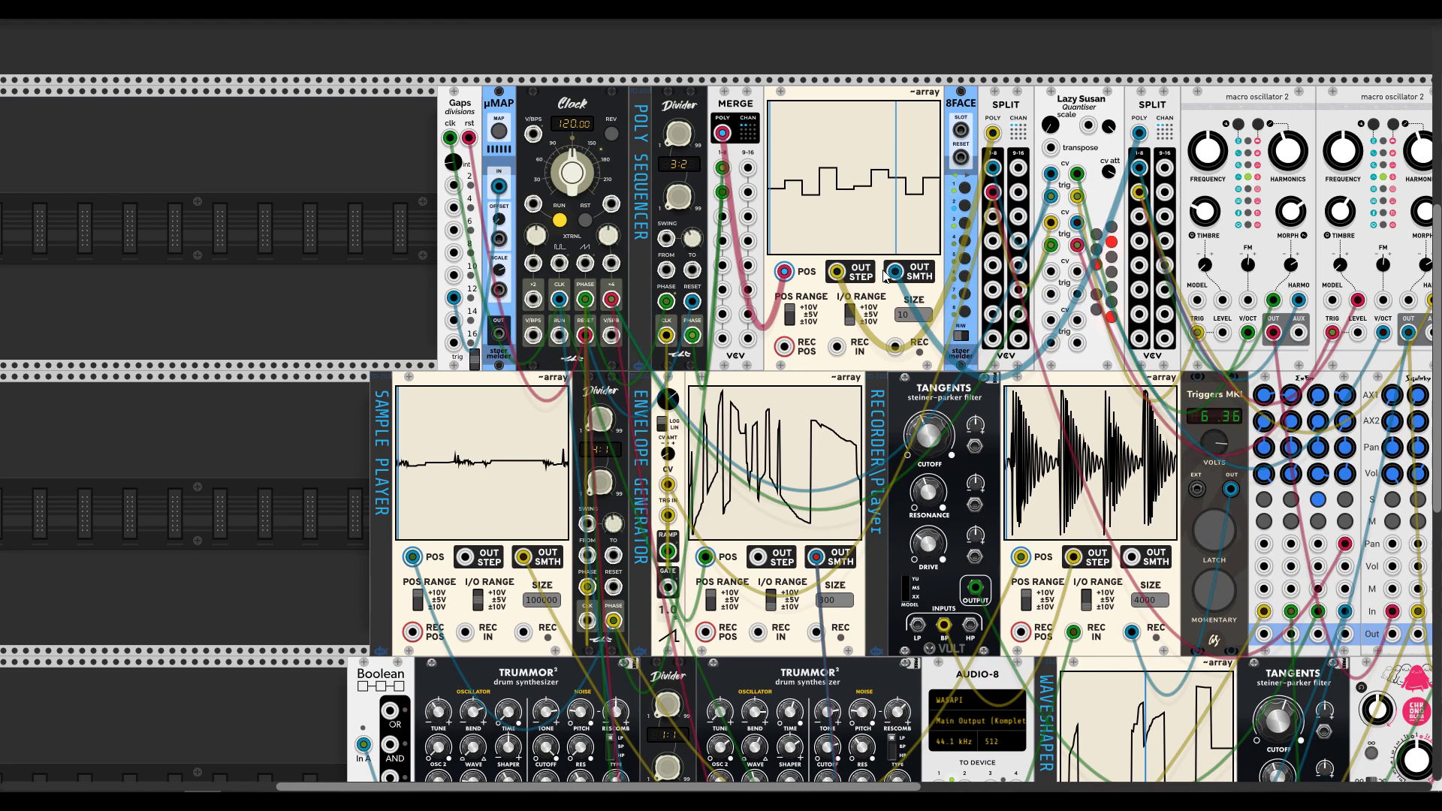
scroll(1159, 517, down, 2)
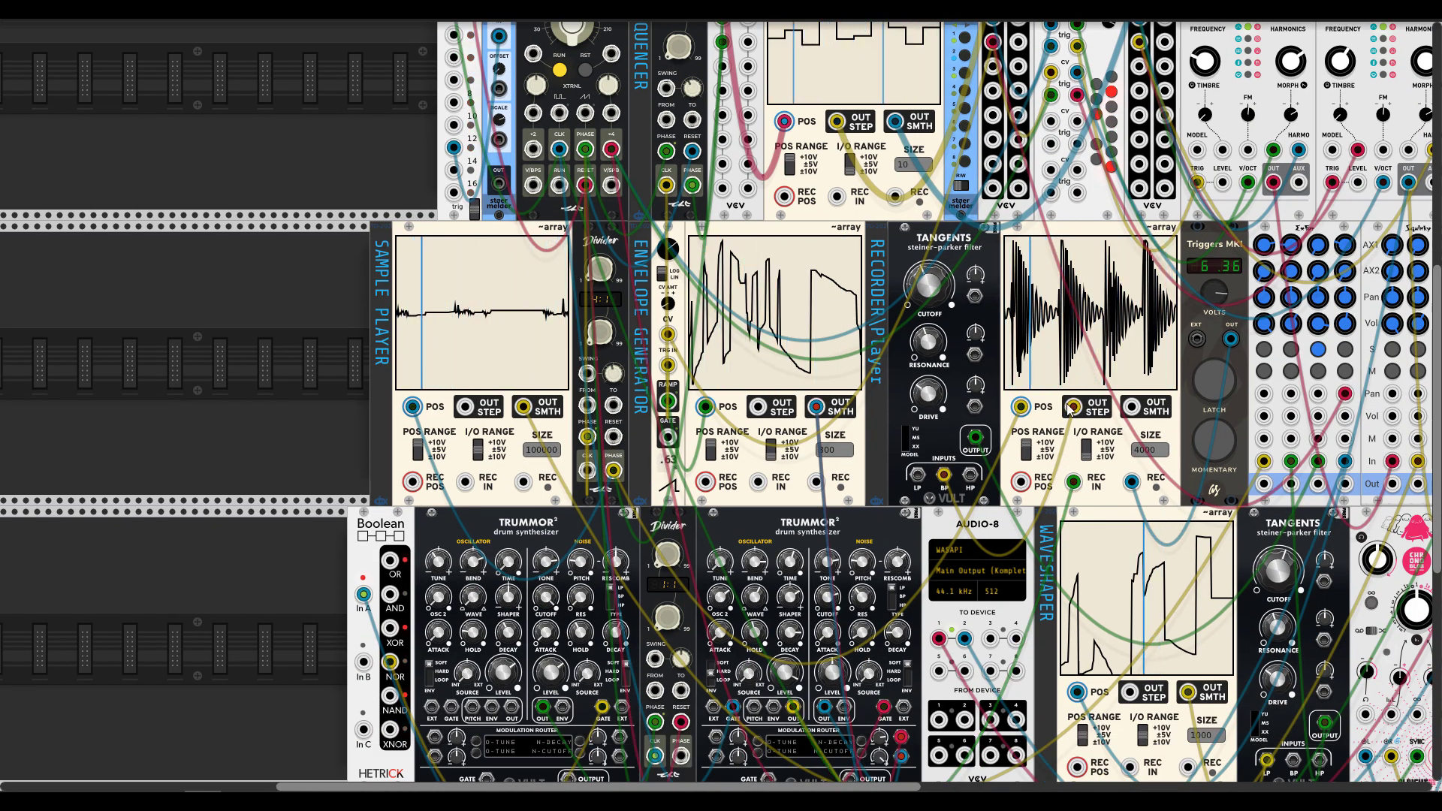
drag(1091, 511, 1072, 406)
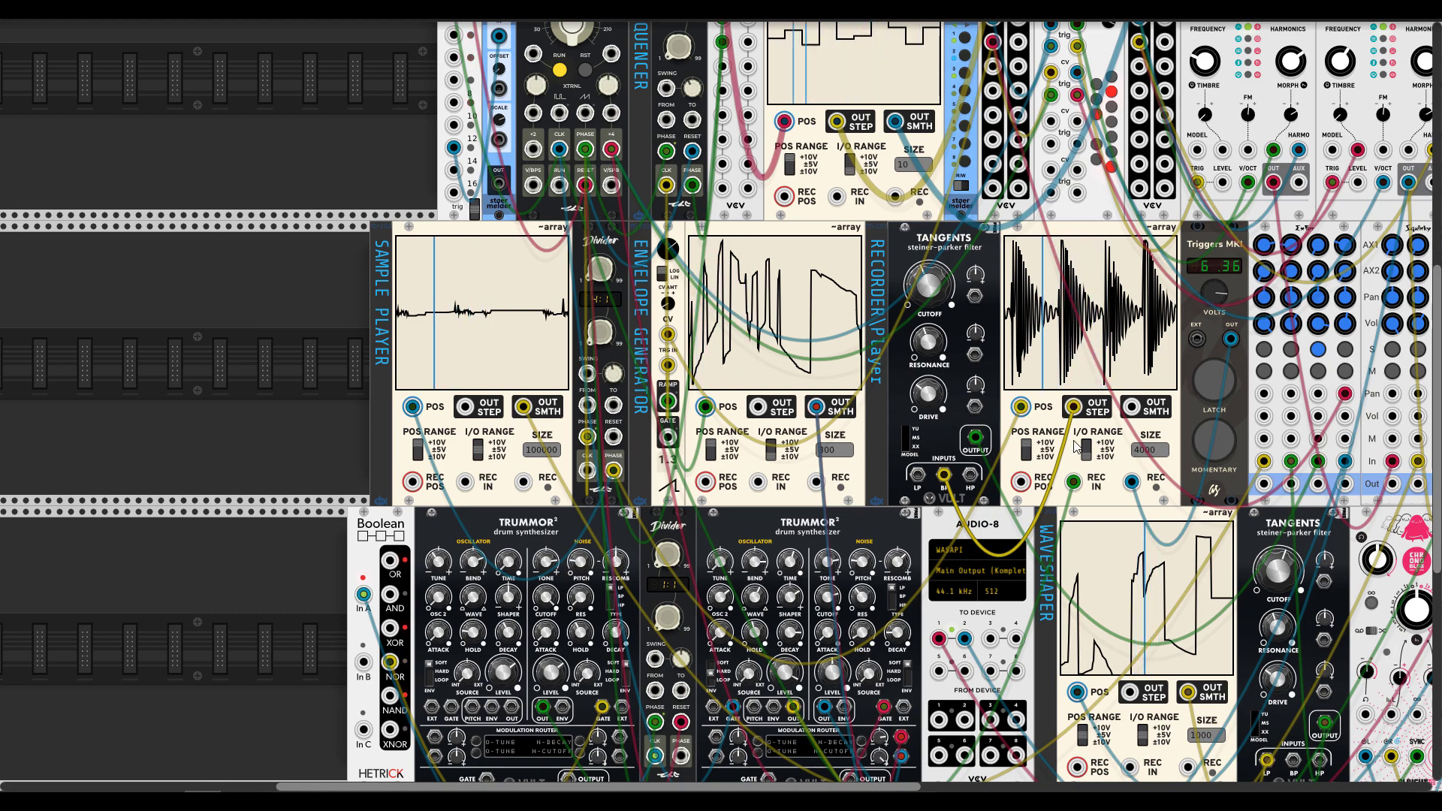
scroll(1076, 448, up, 2)
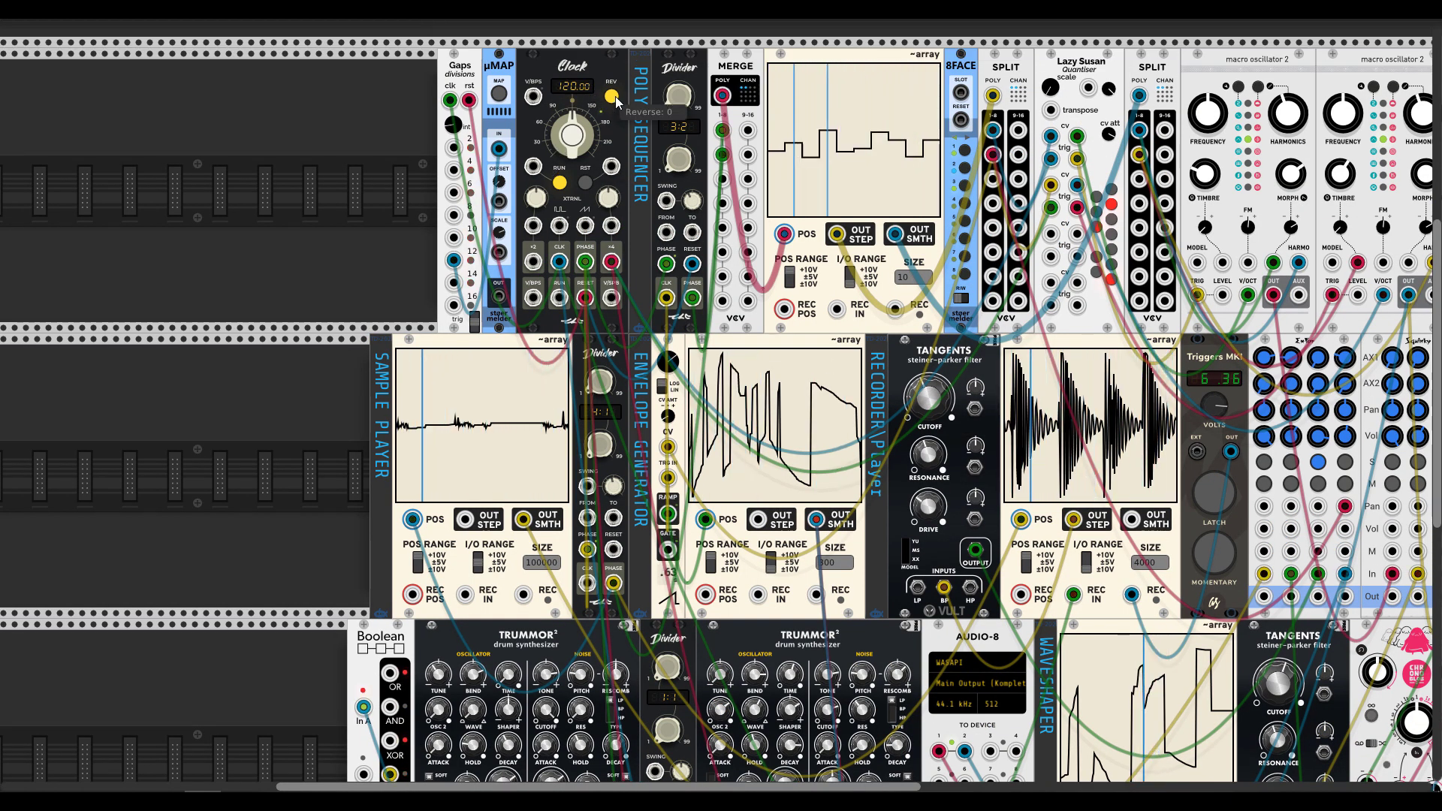
scroll(953, 359, down, 1)
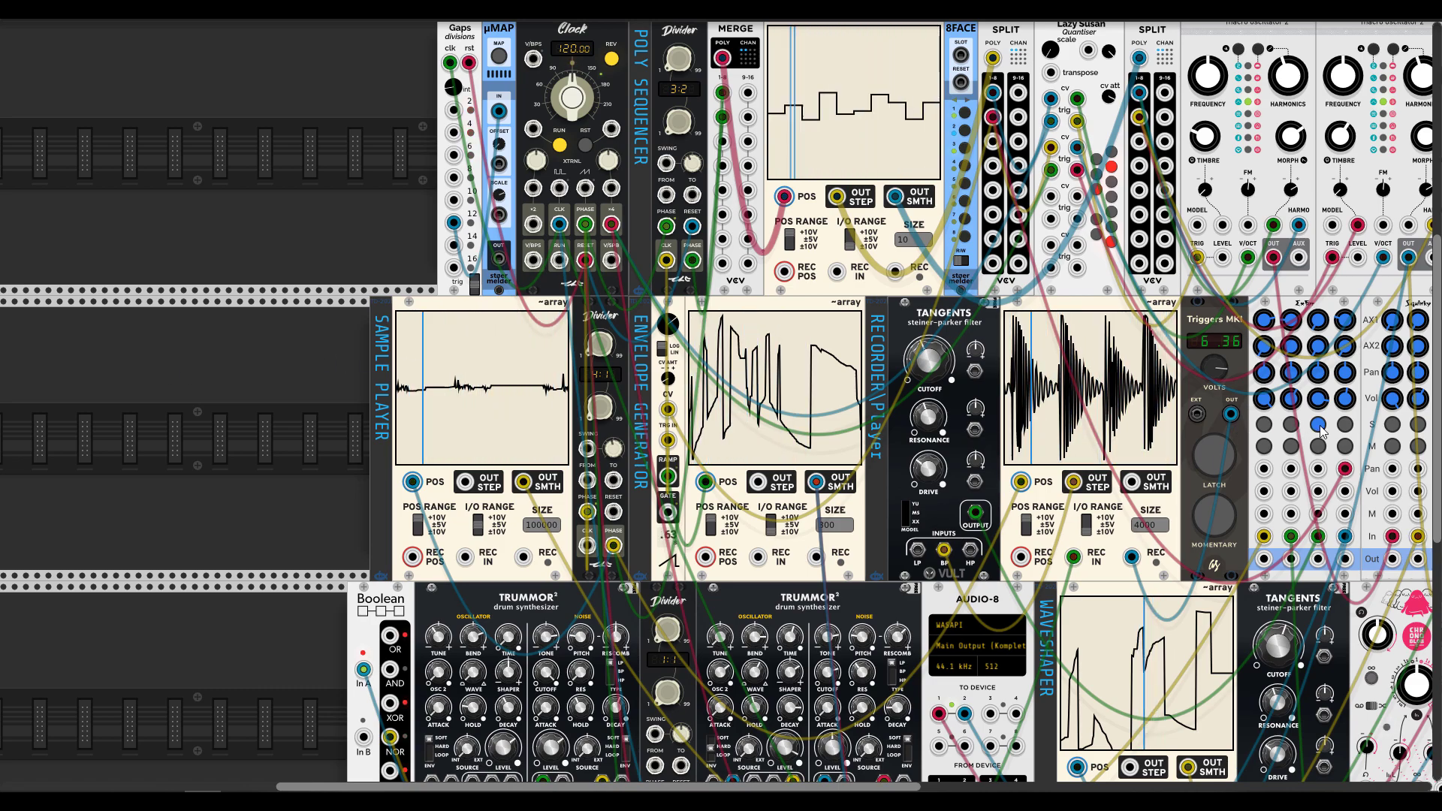
mouse_move(1325, 407)
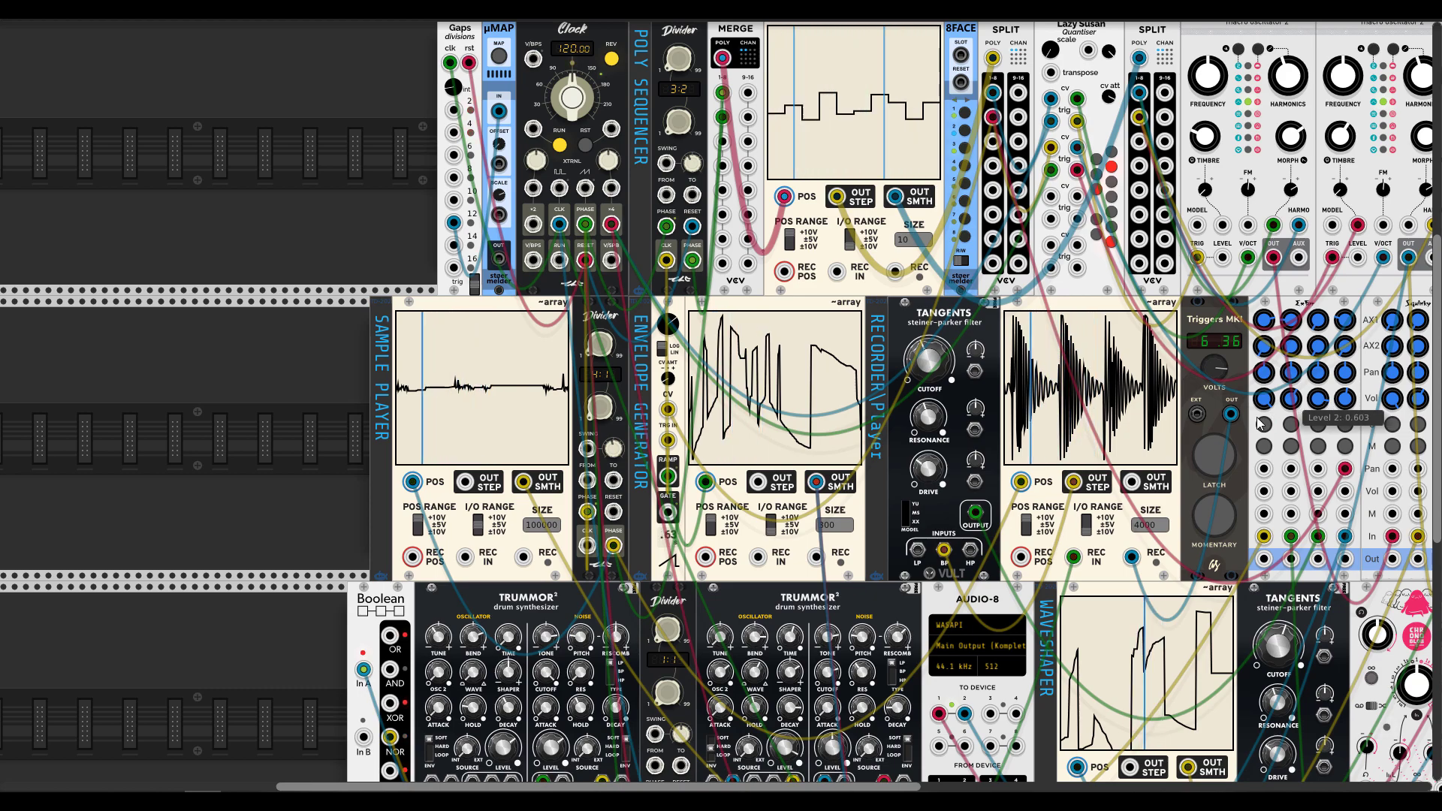
mouse_move(945, 376)
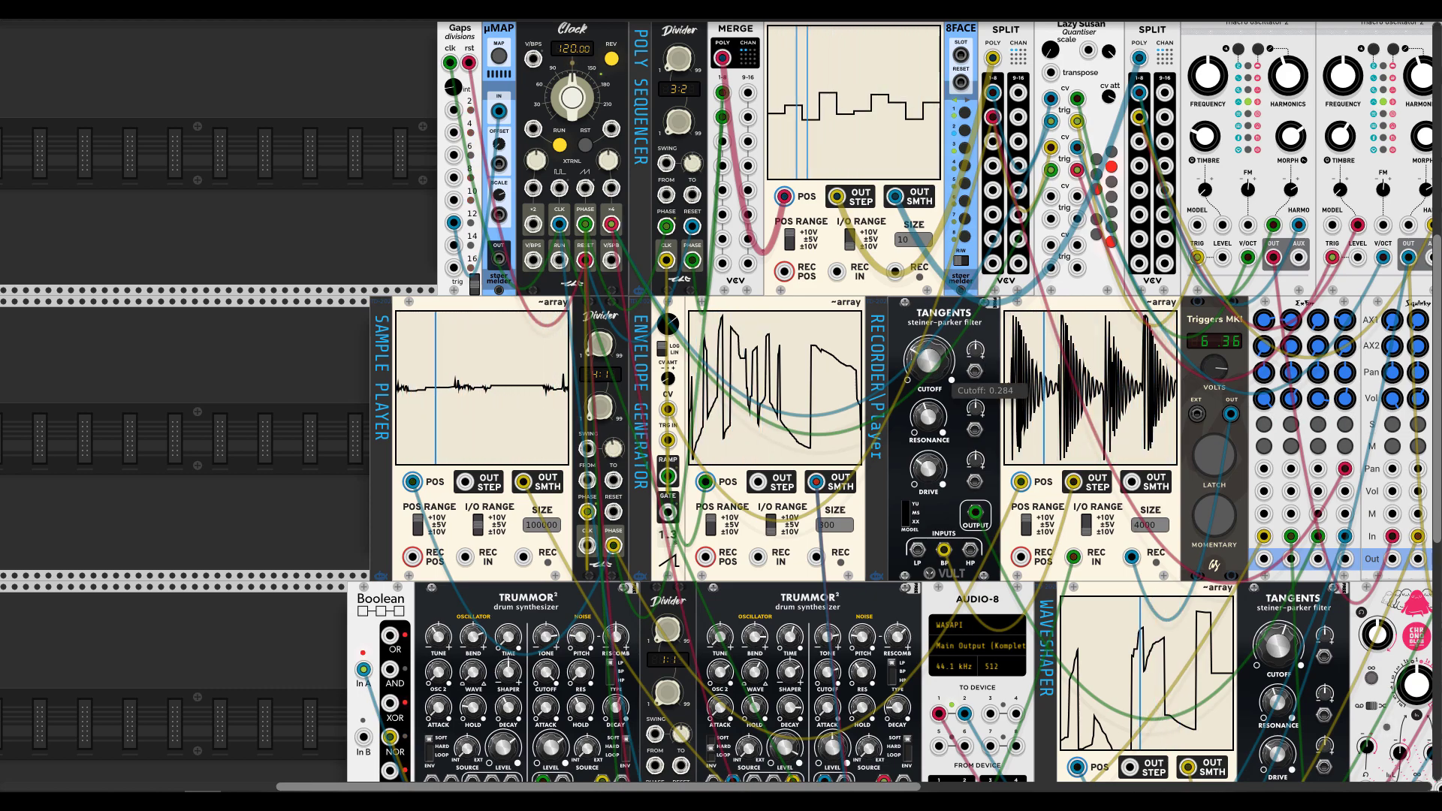
drag(928, 371, 723, 403)
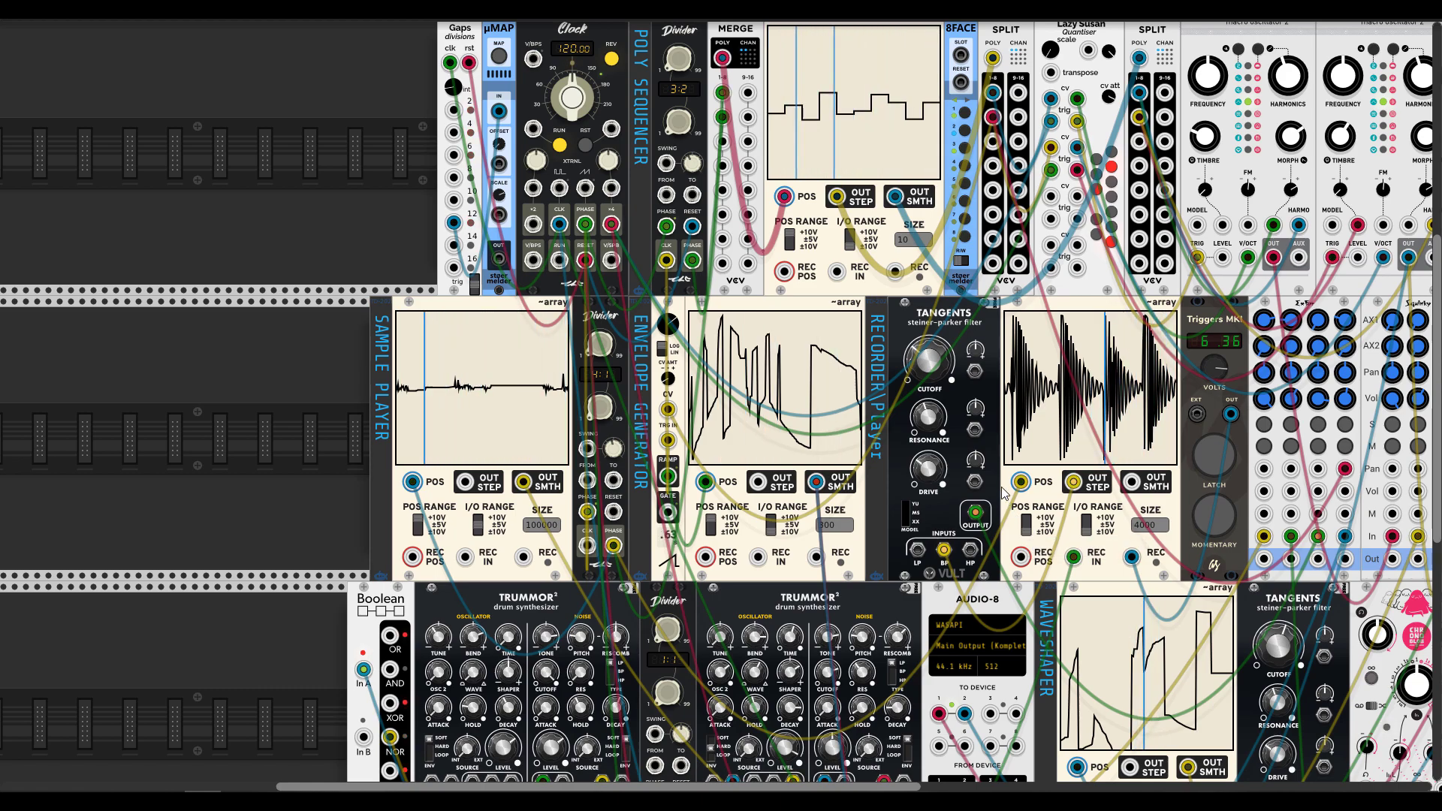
- Cable the Out jack into the waveshaper ~array POS input and redraw the curve's middle into tall stepped spikes
mouse_move(886, 783)
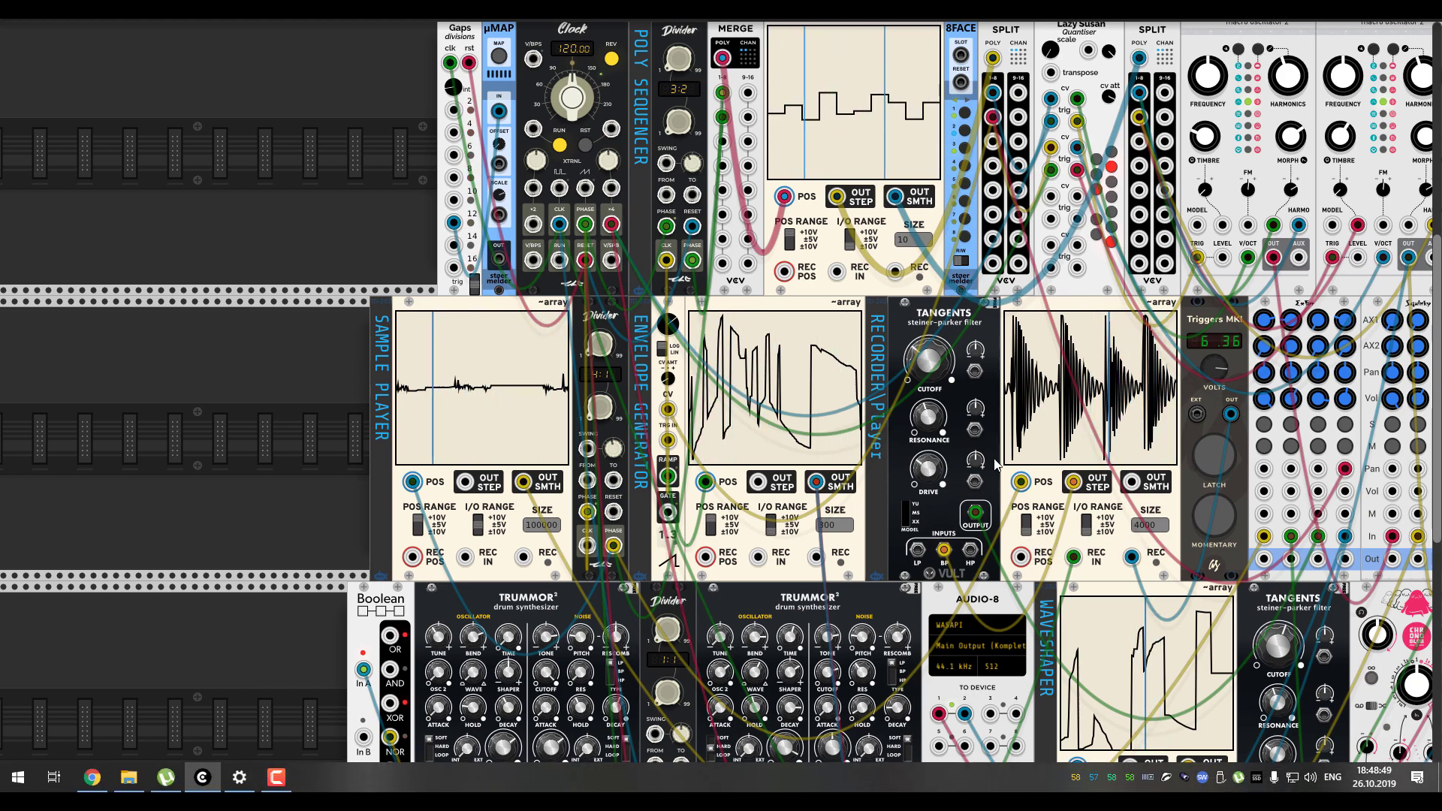
scroll(1019, 398, down, 3)
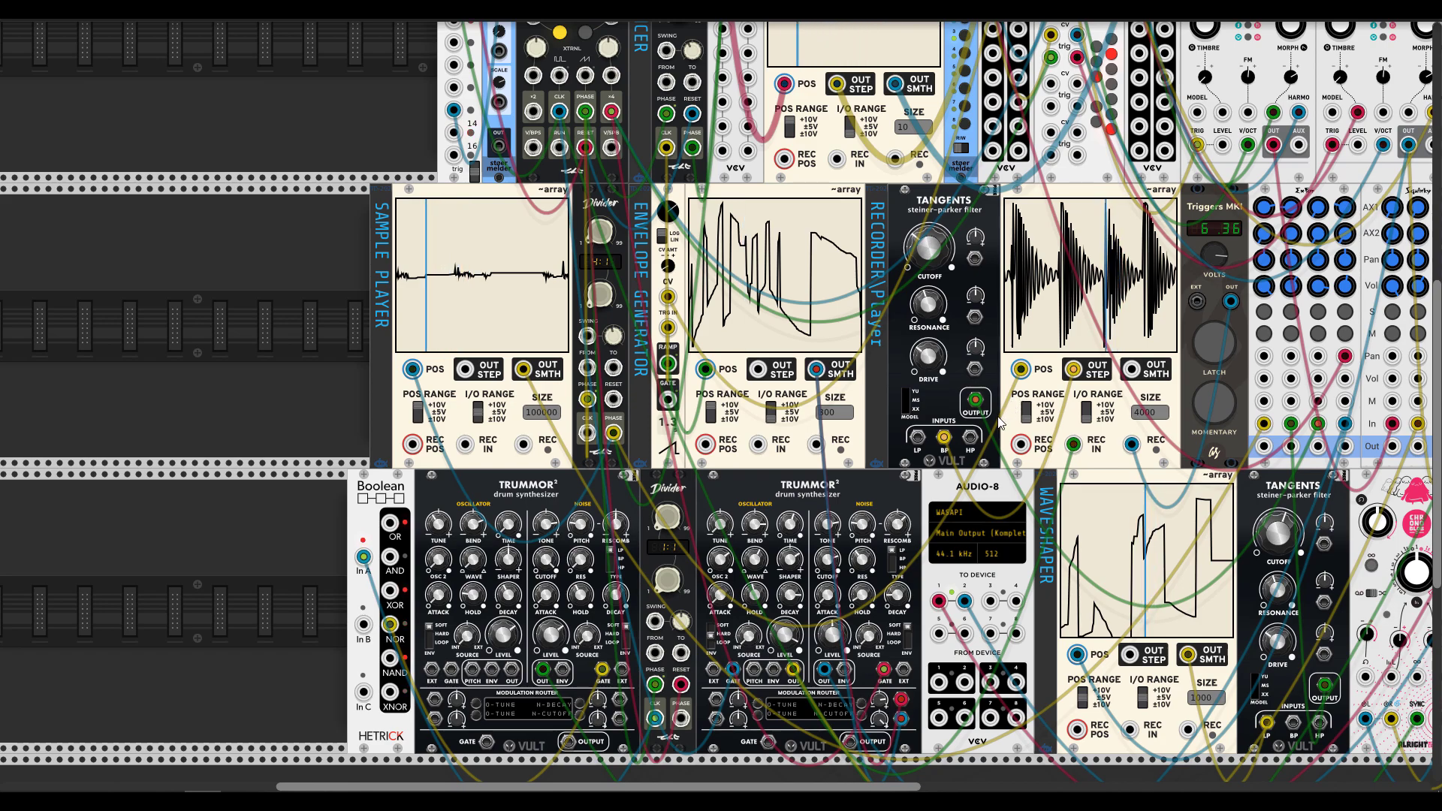
scroll(1019, 398, right, 6)
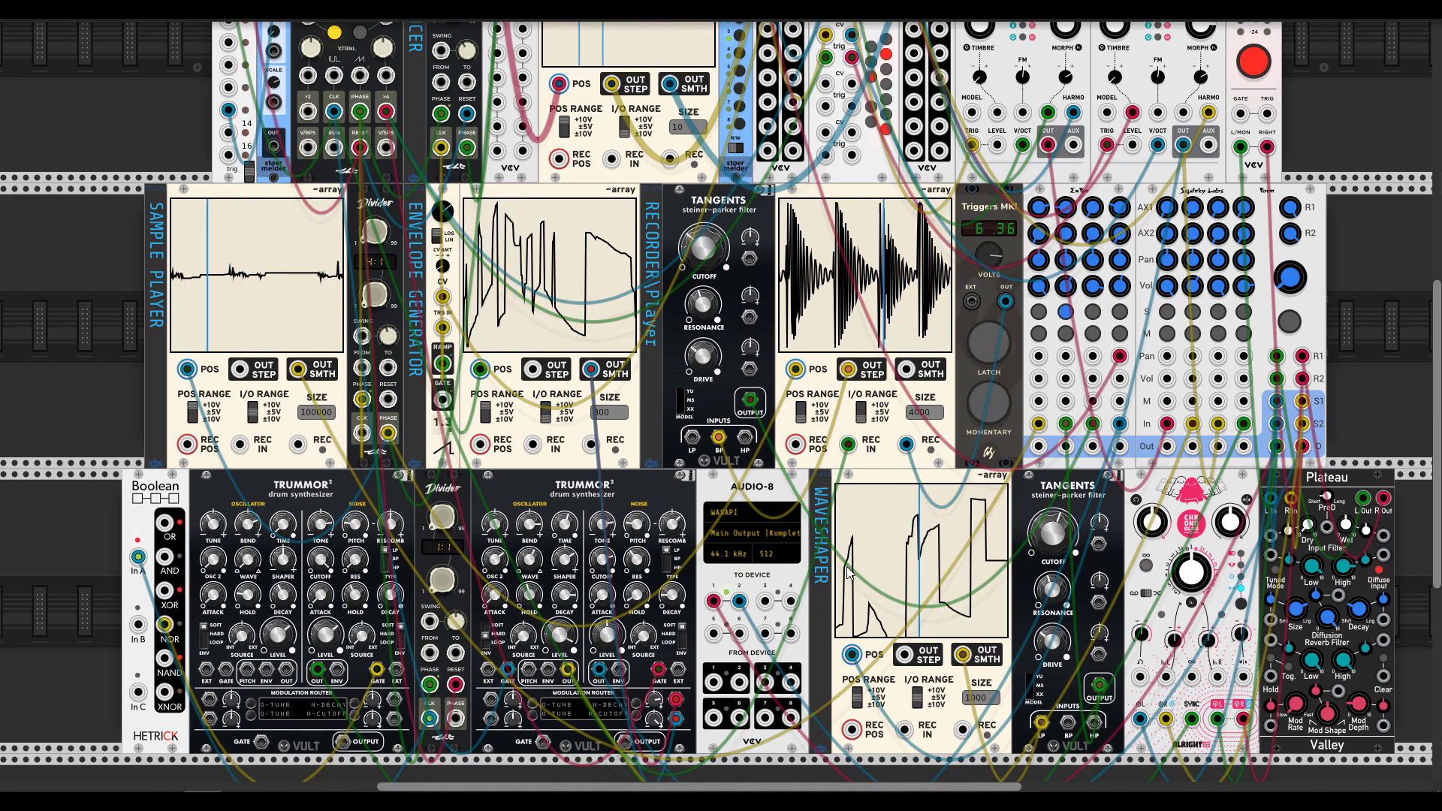
scroll(845, 566, down, 1)
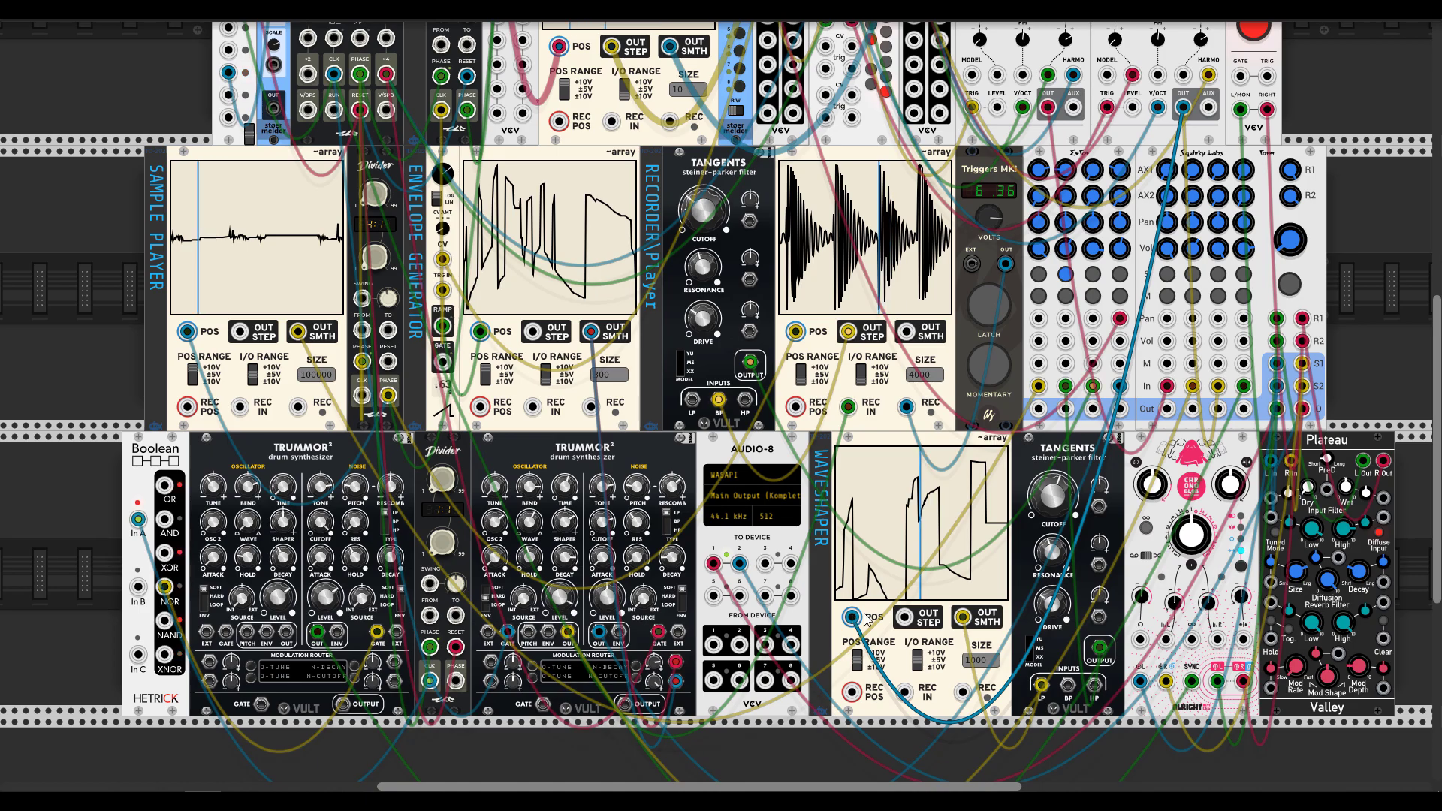
scroll(865, 617, up, 4)
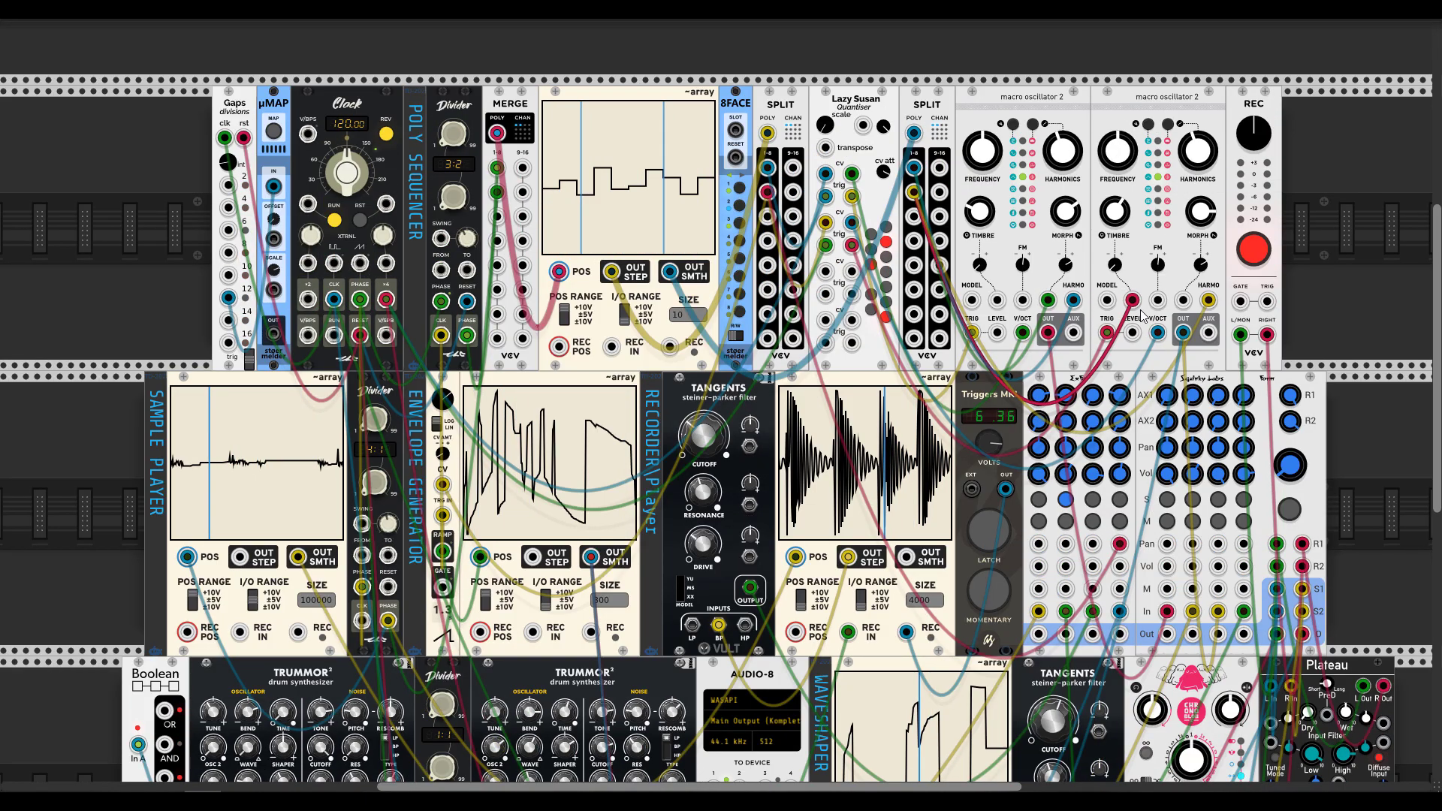
scroll(1141, 313, down, 4)
scroll(1143, 300, up, 2)
scroll(1147, 268, down, 4)
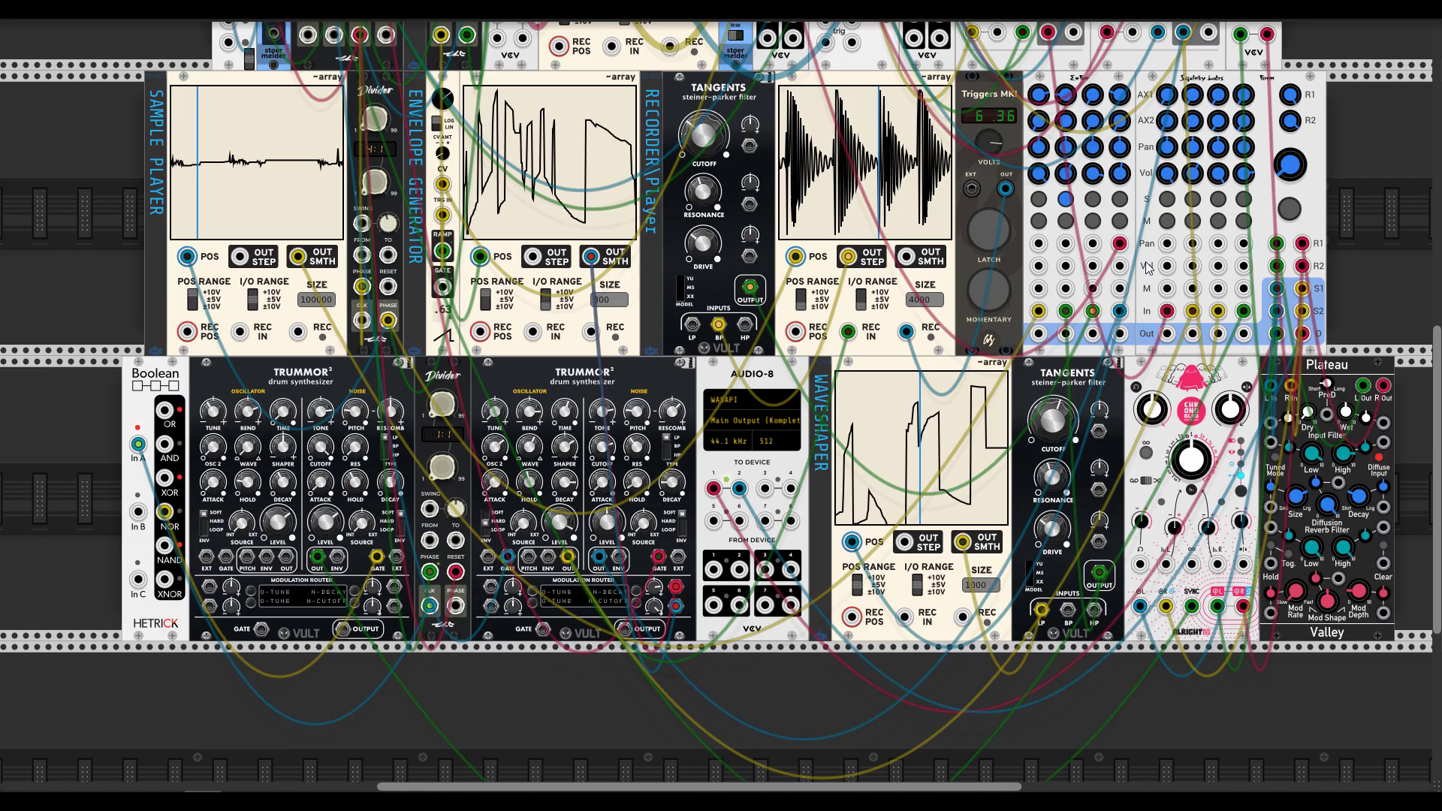
scroll(1051, 390, up, 4)
scroll(976, 511, down, 2)
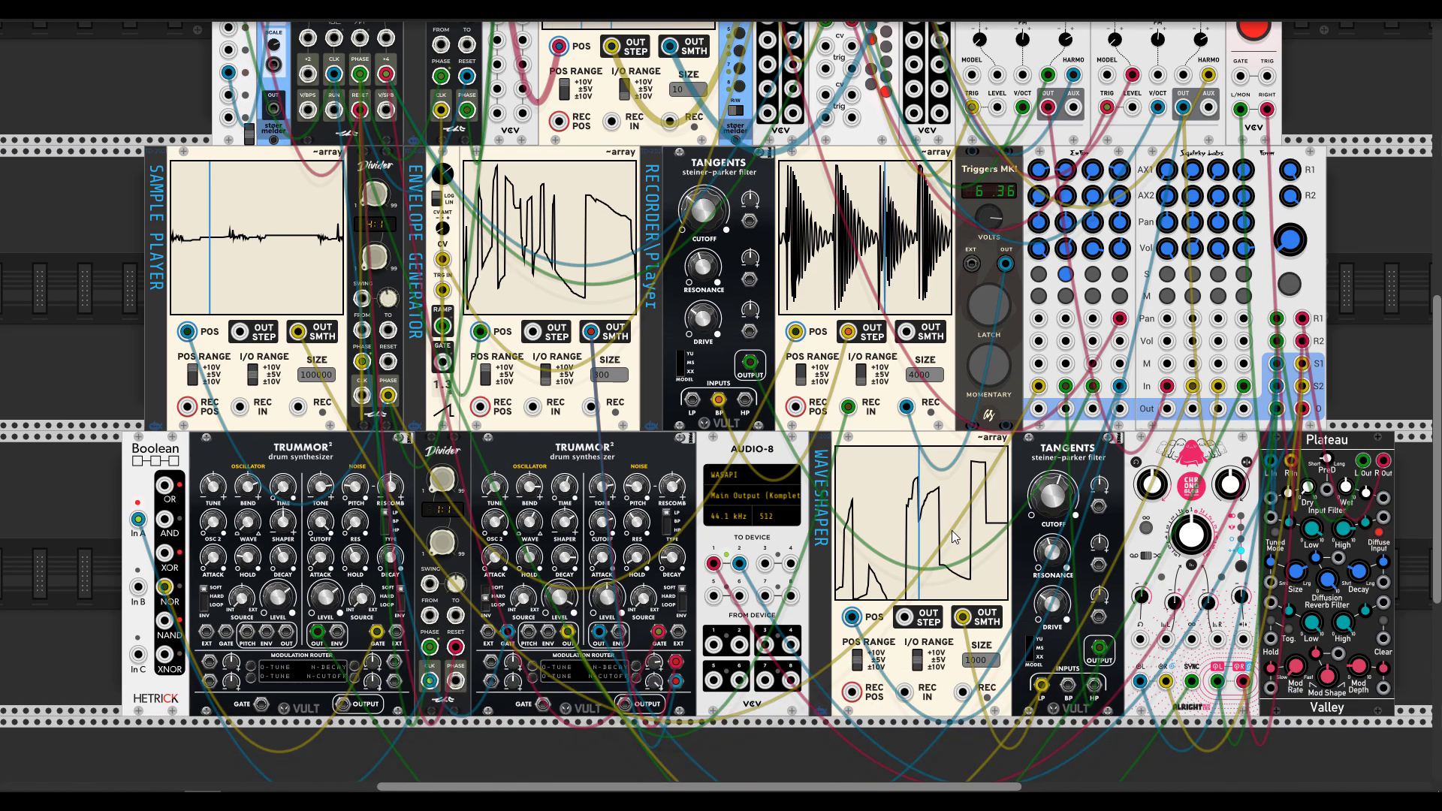
drag(851, 616, 852, 625)
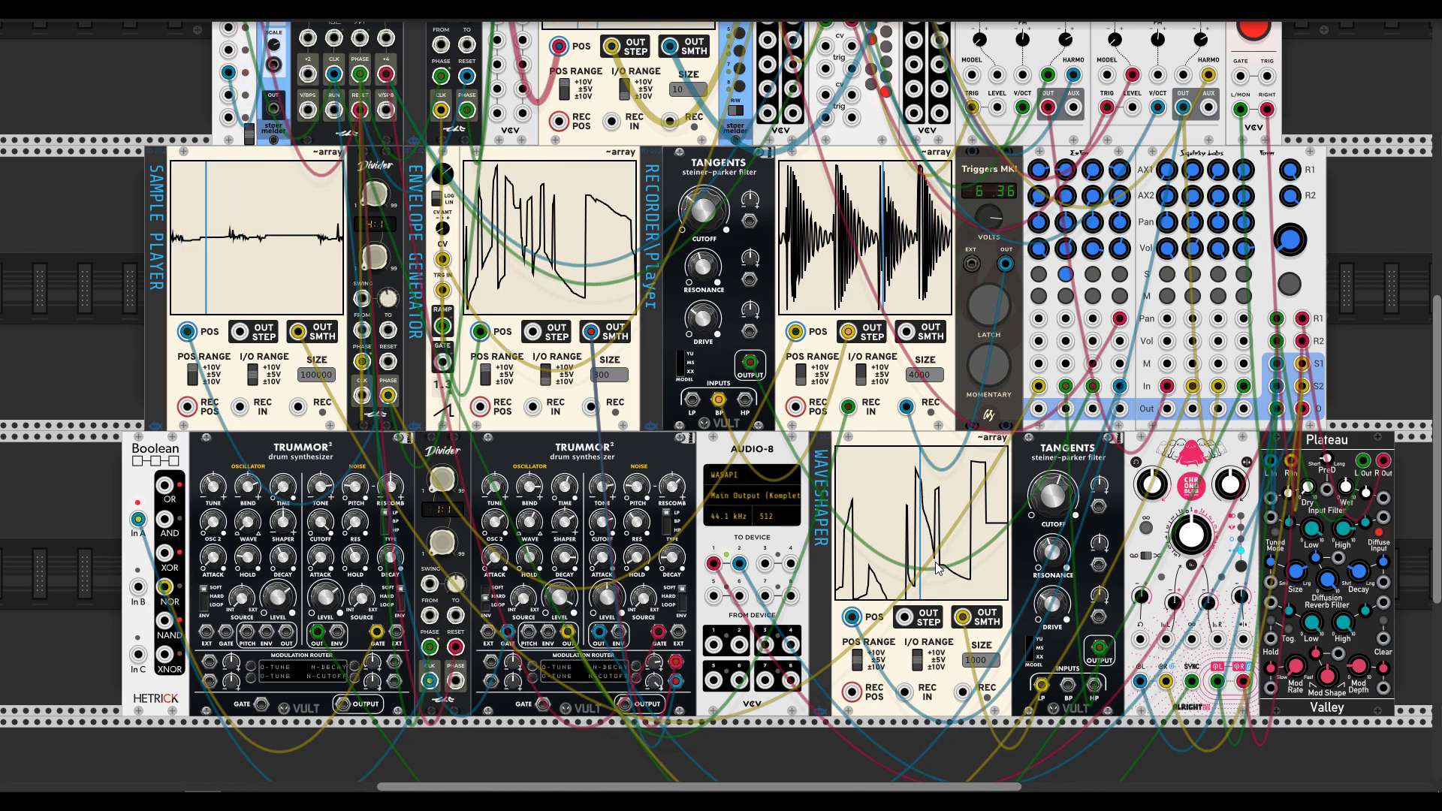
drag(937, 569, 921, 473)
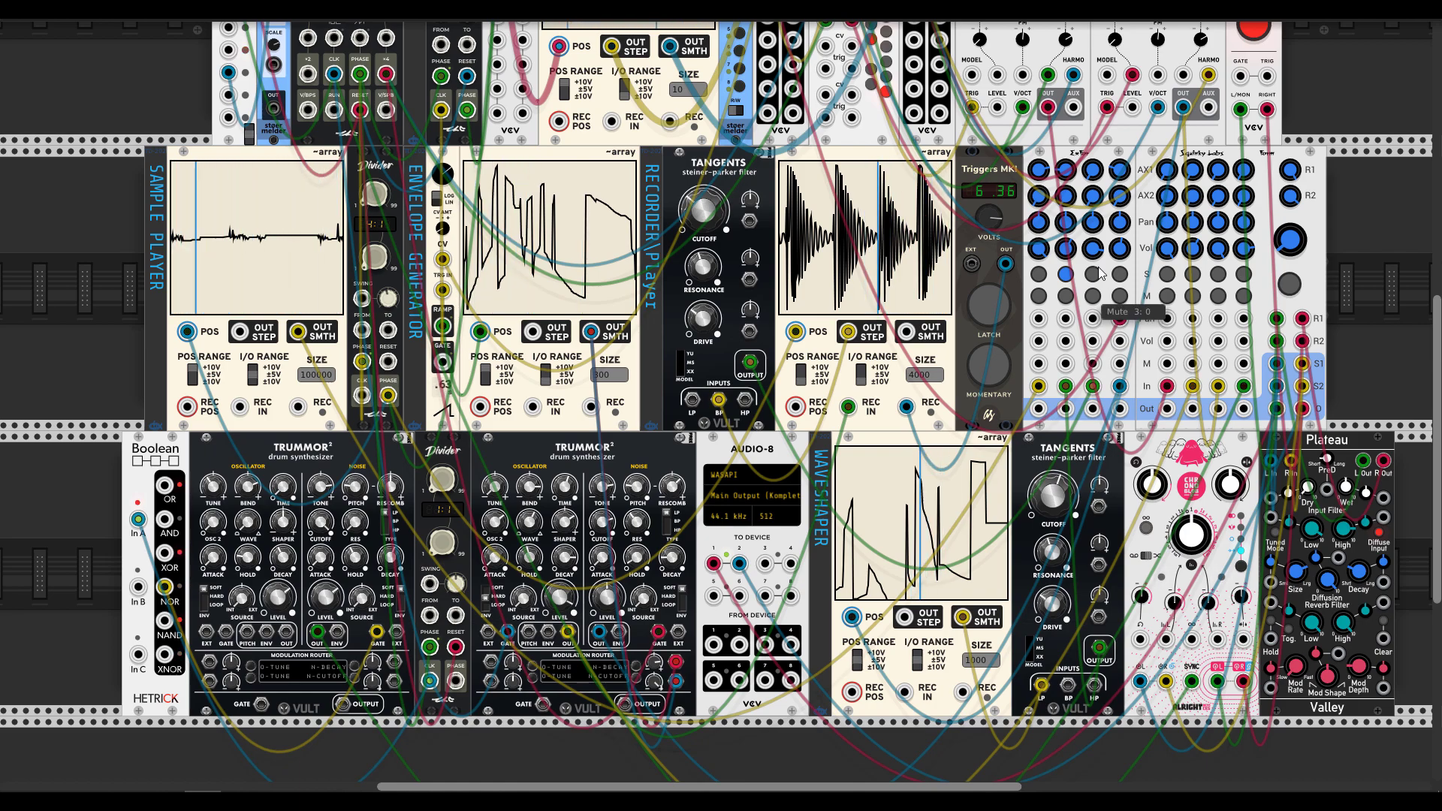
- Unsolo the second mixer channel and turn on mapping in the µMAP module
click(1065, 275)
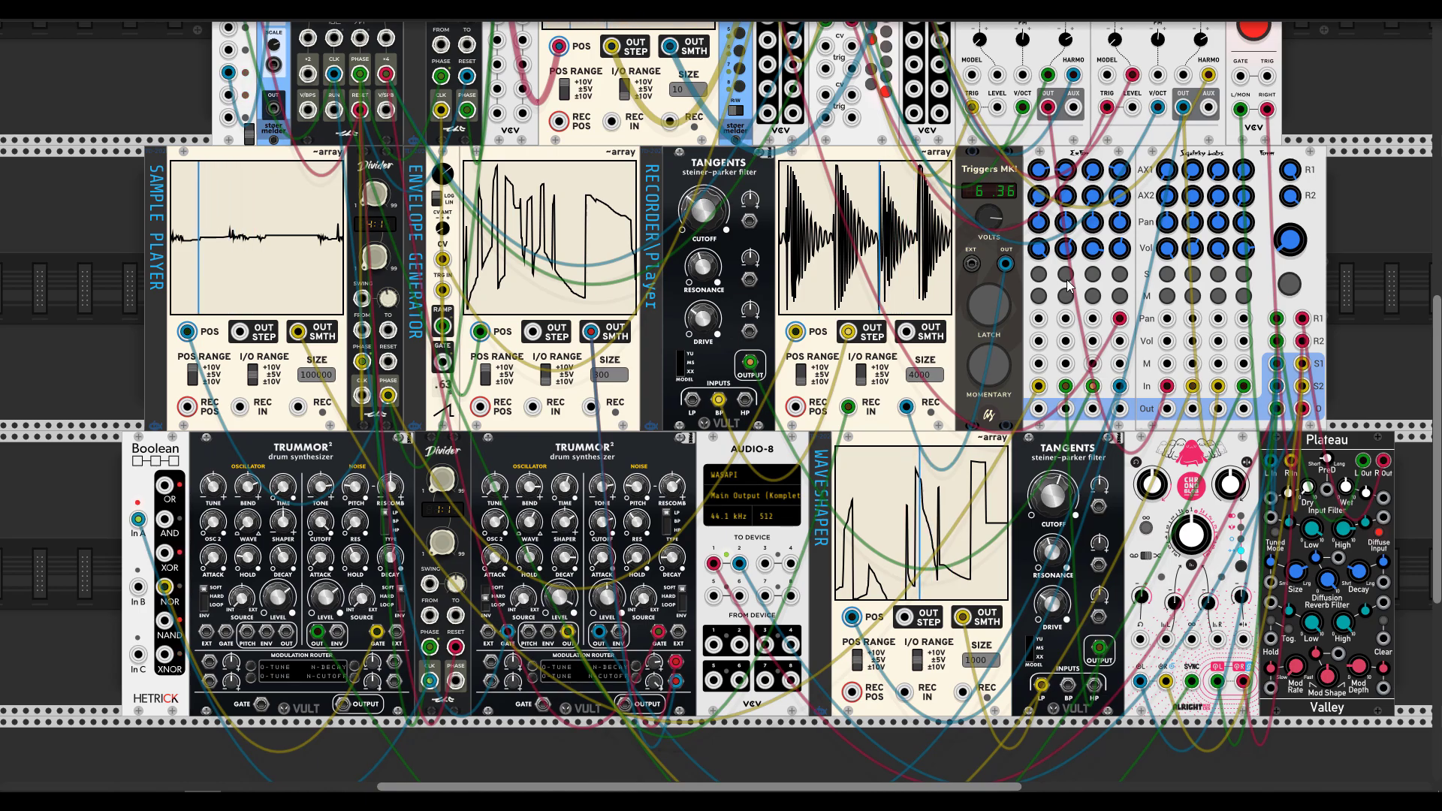
scroll(463, 144, up, 5)
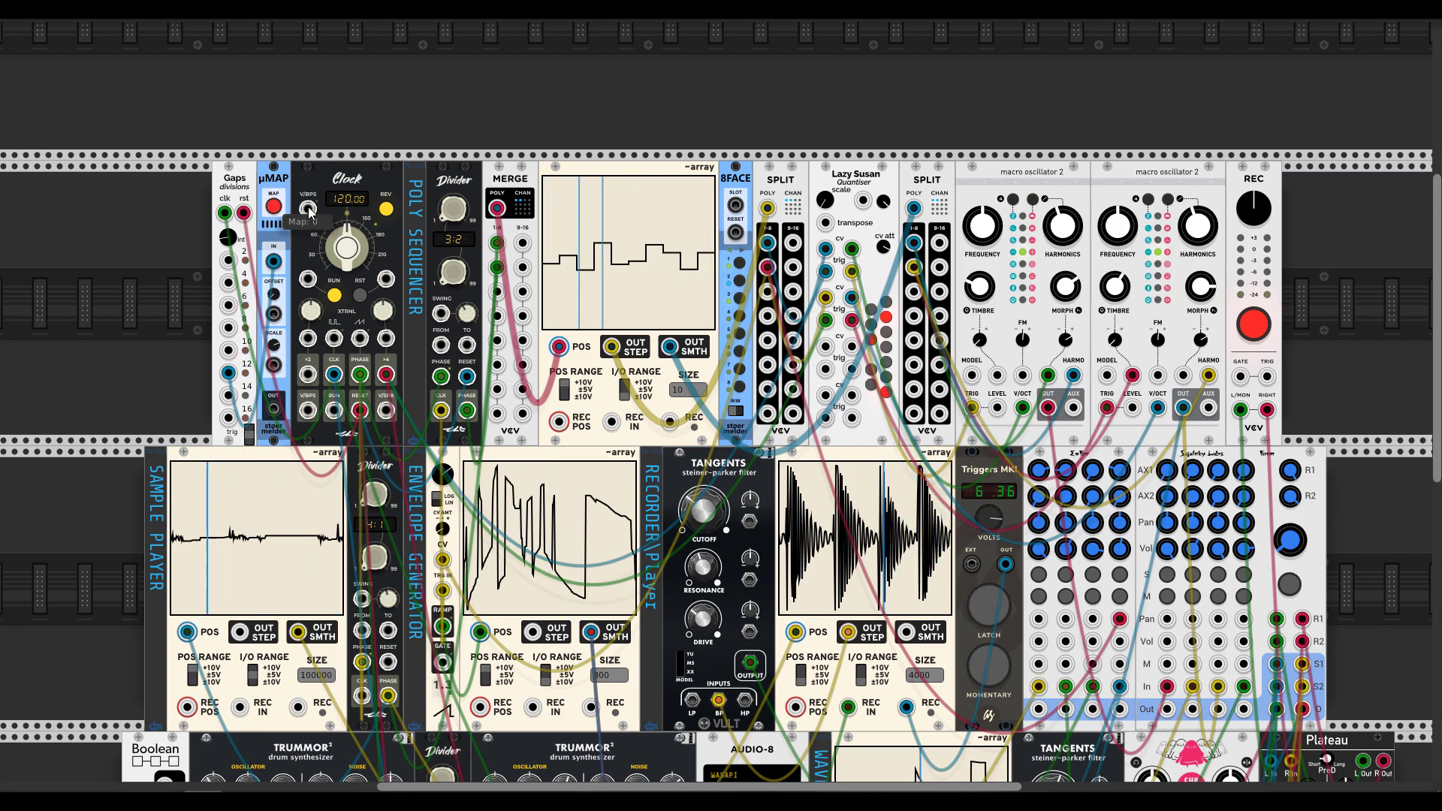
click(272, 208)
click(387, 212)
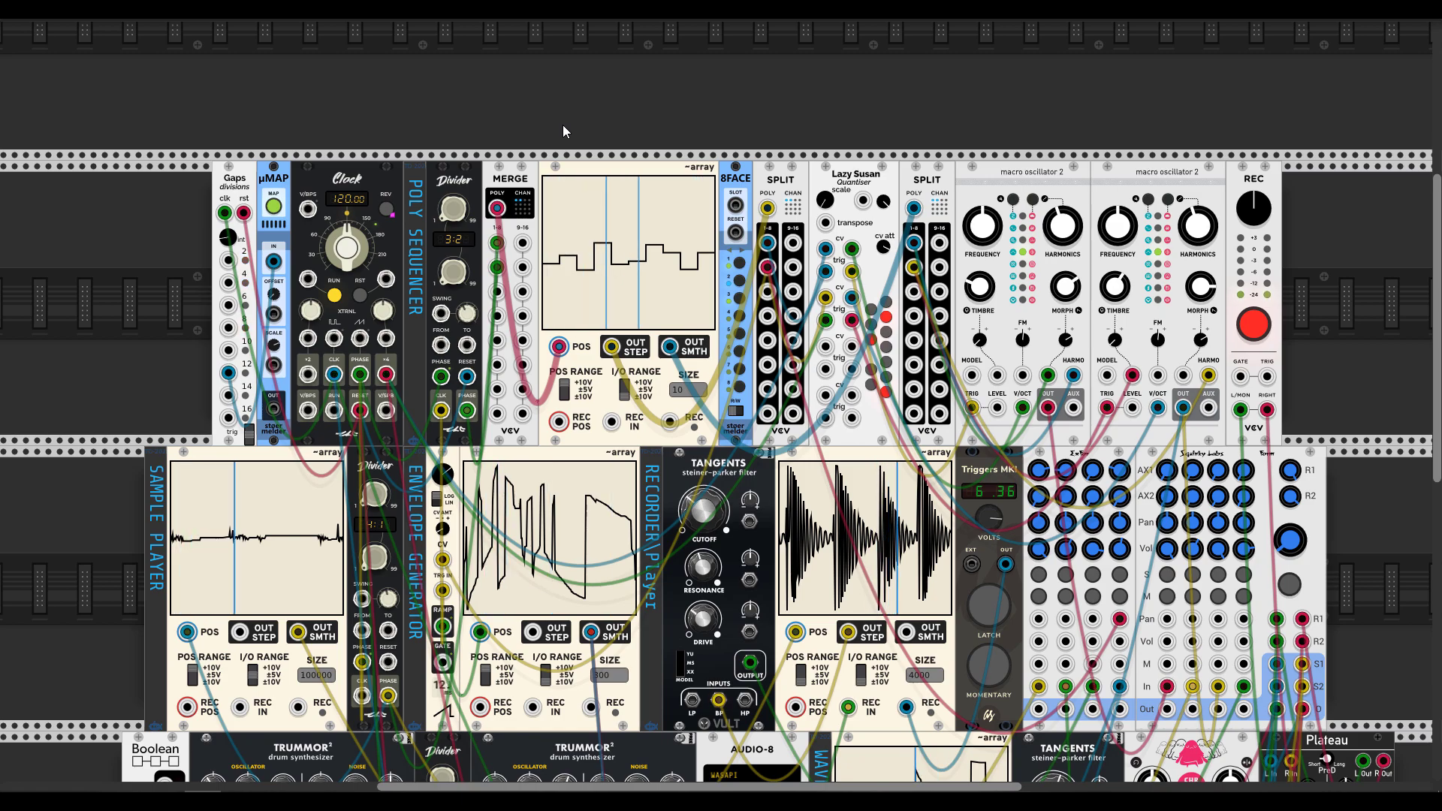
- Load 8FACE preset 1, raise the seventh and second steps, then load preset 3
click(741, 263)
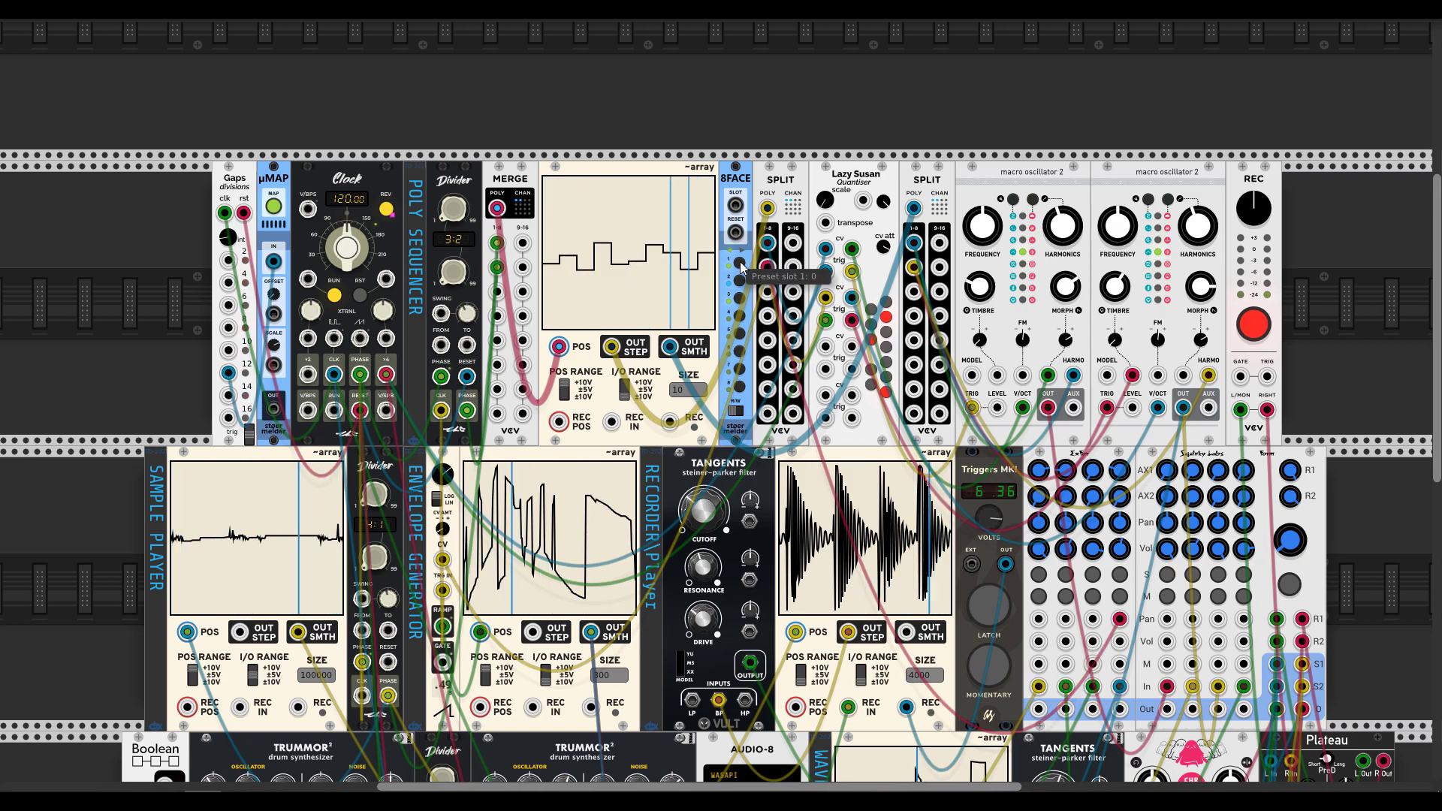
click(740, 261)
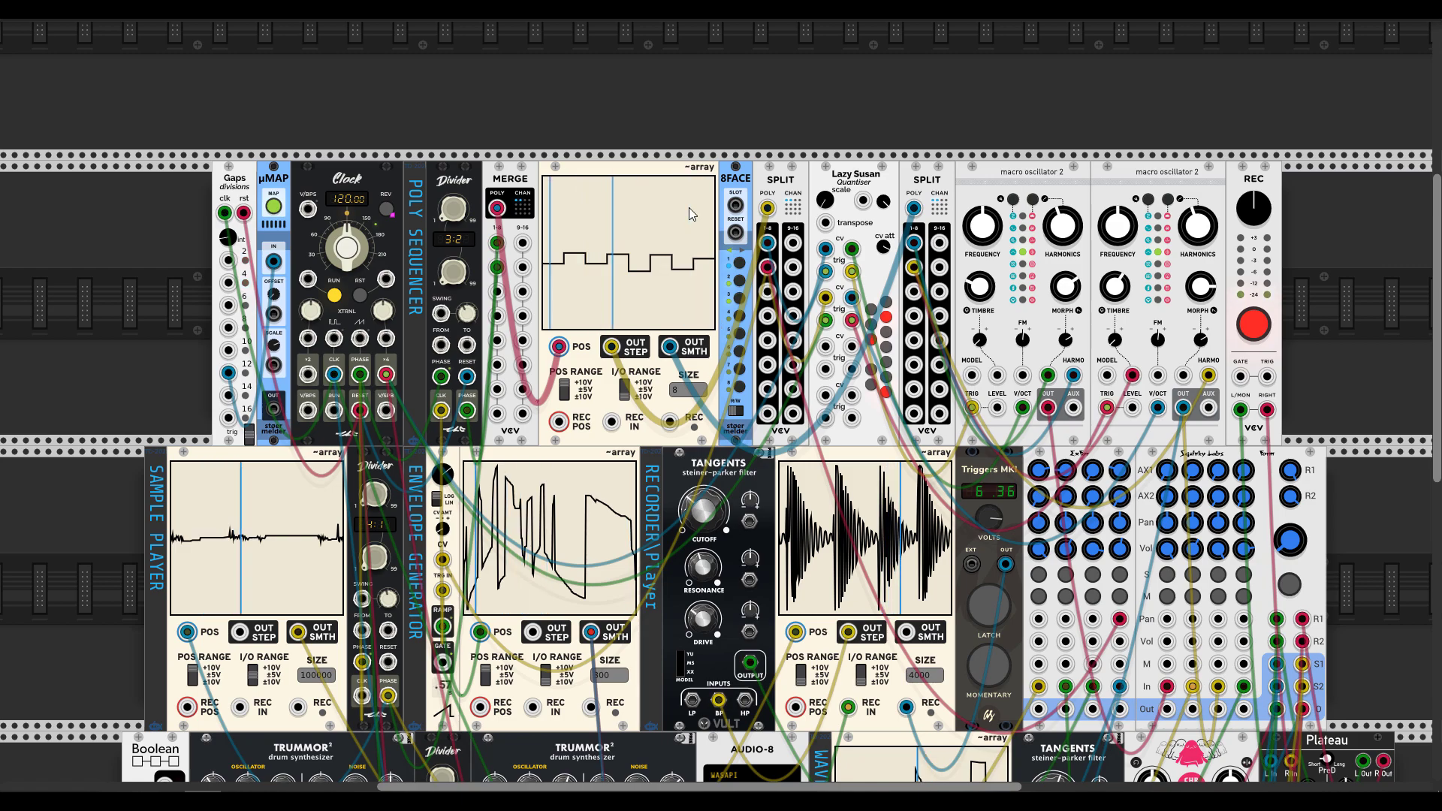
click(682, 236)
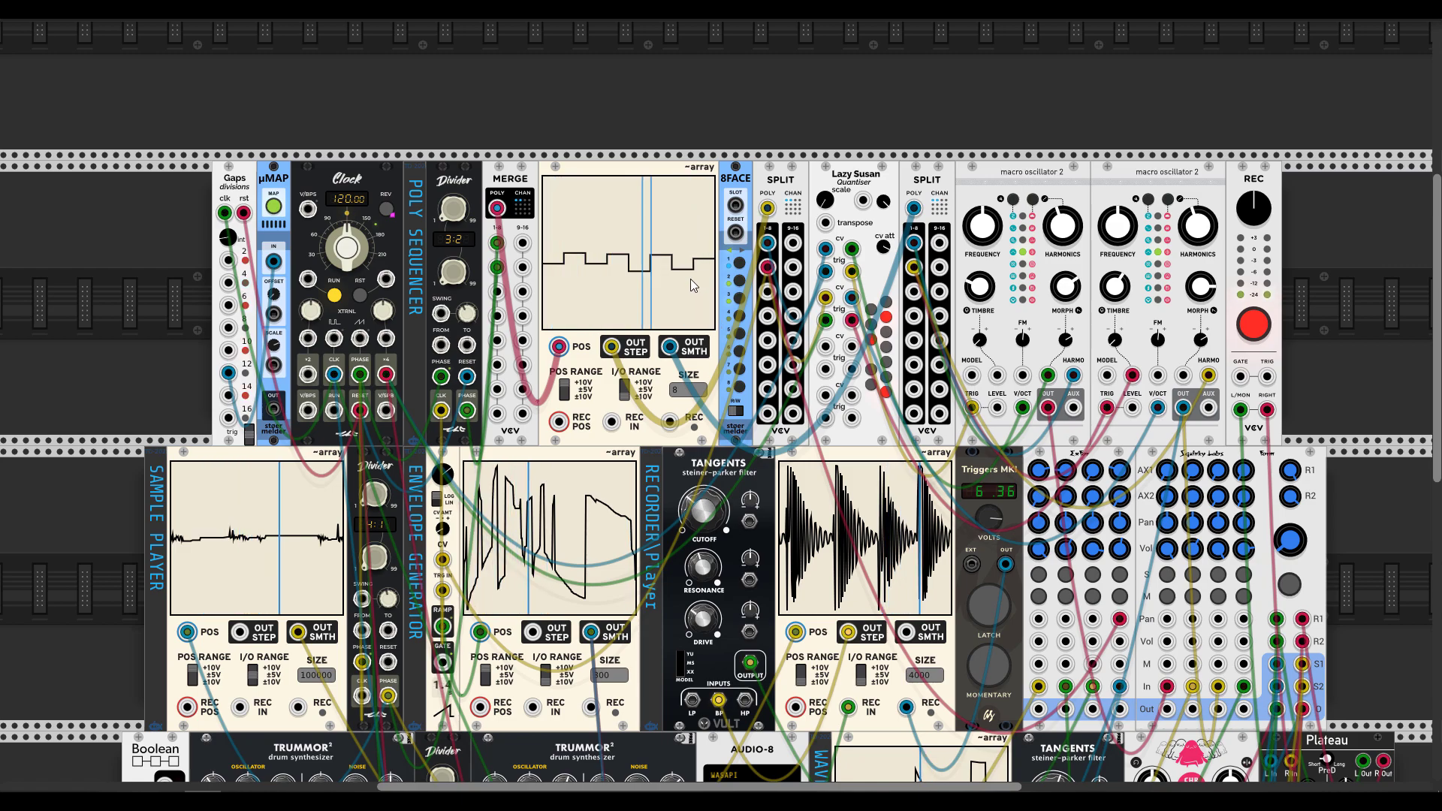
click(575, 249)
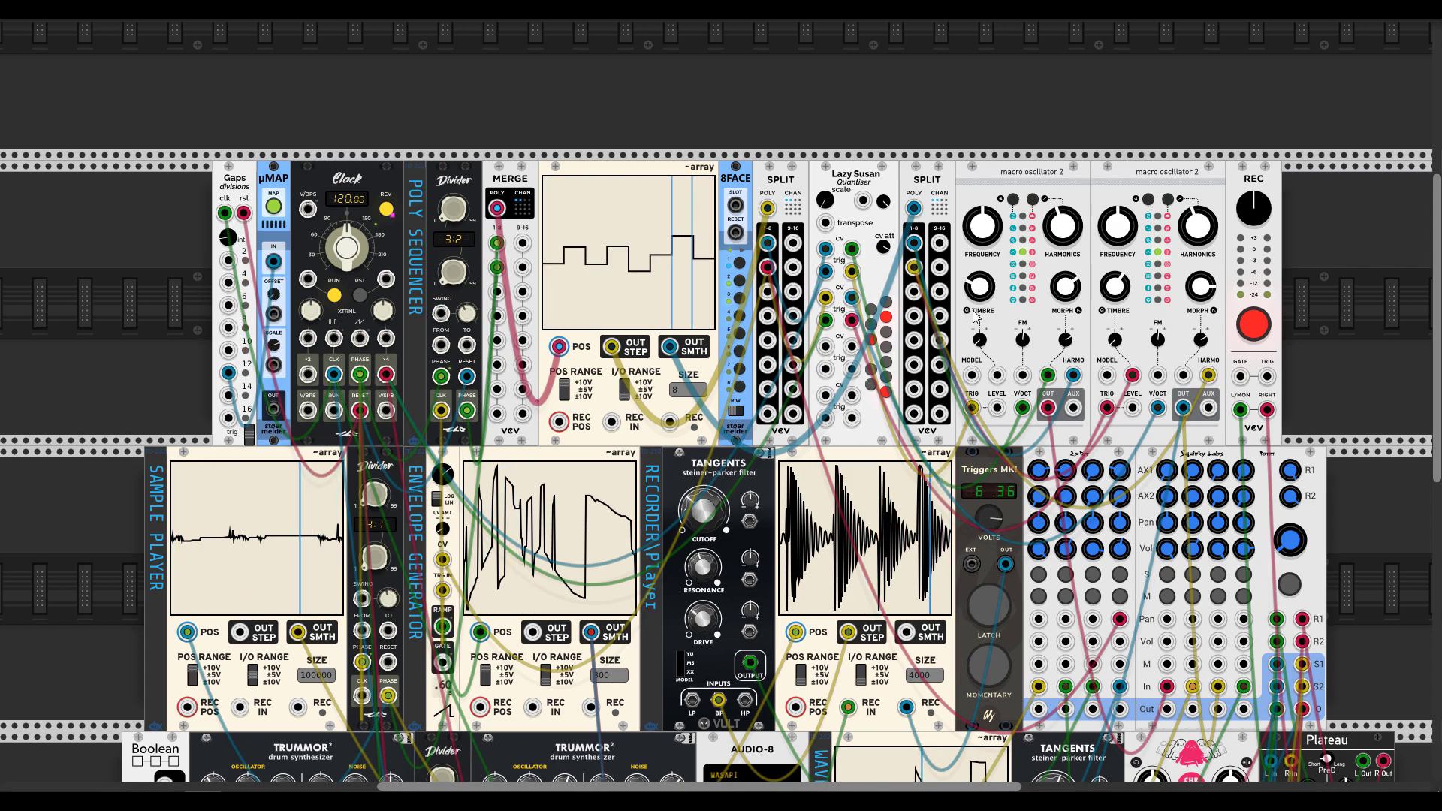
click(740, 299)
scroll(739, 303, down, 6)
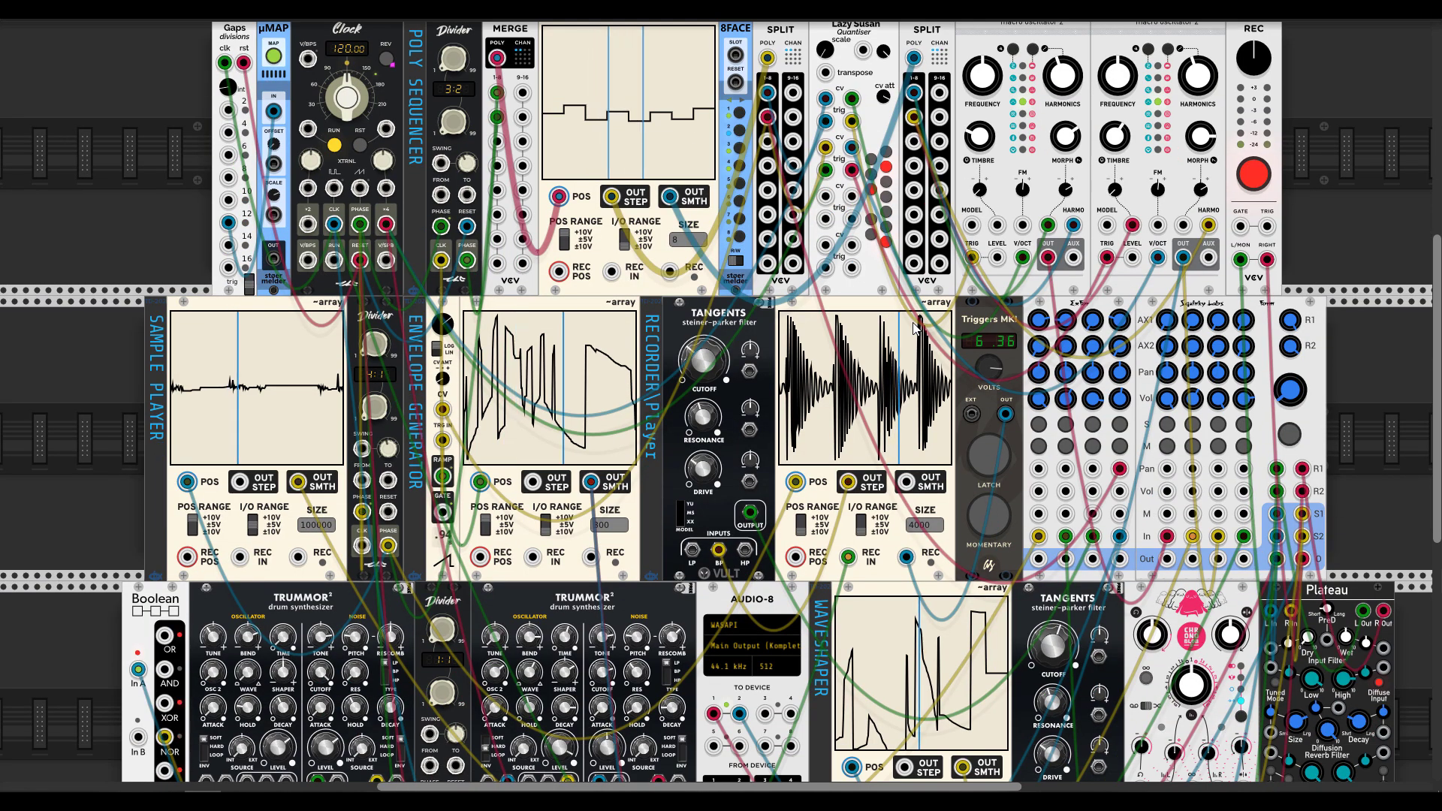
scroll(929, 336, down, 1)
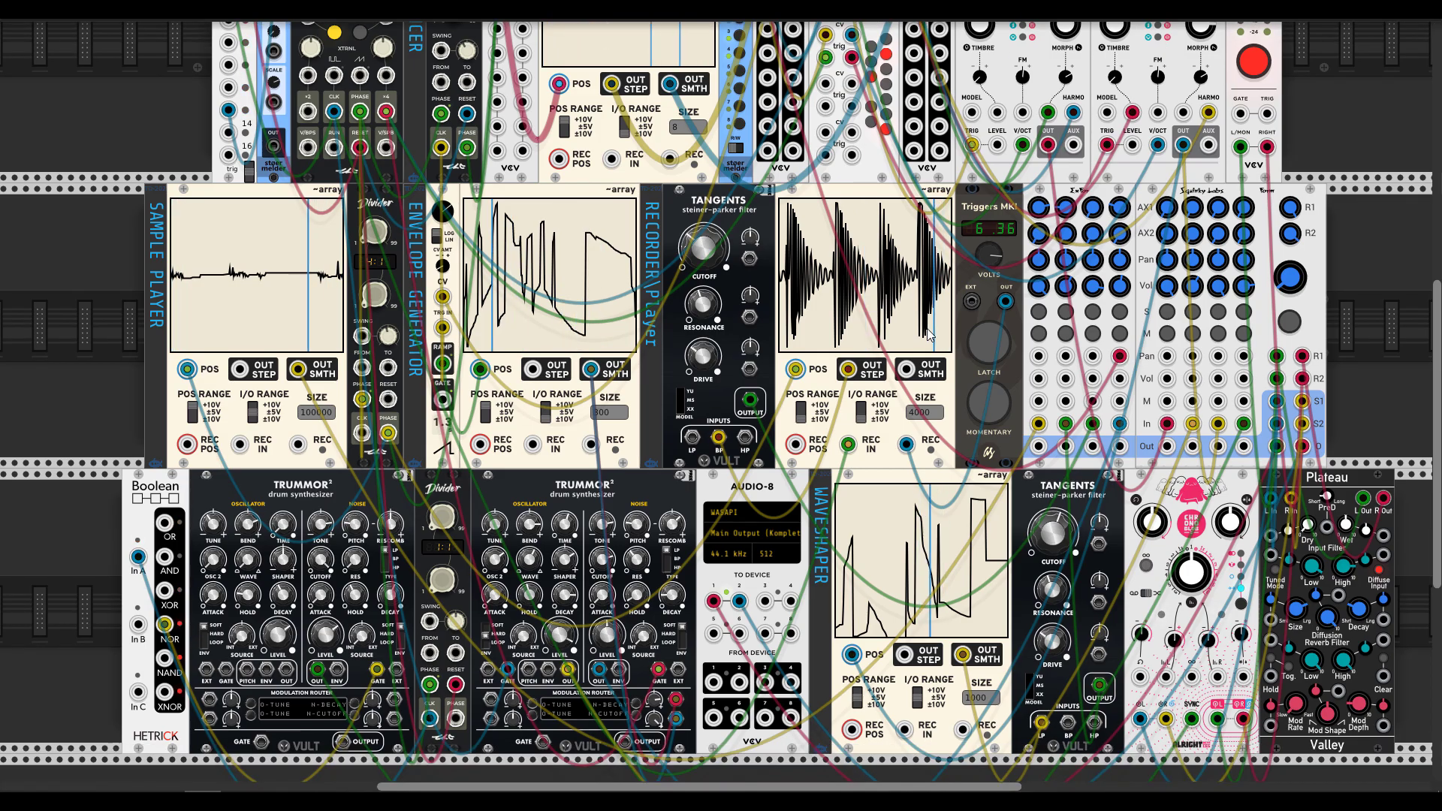
scroll(929, 335, down, 3)
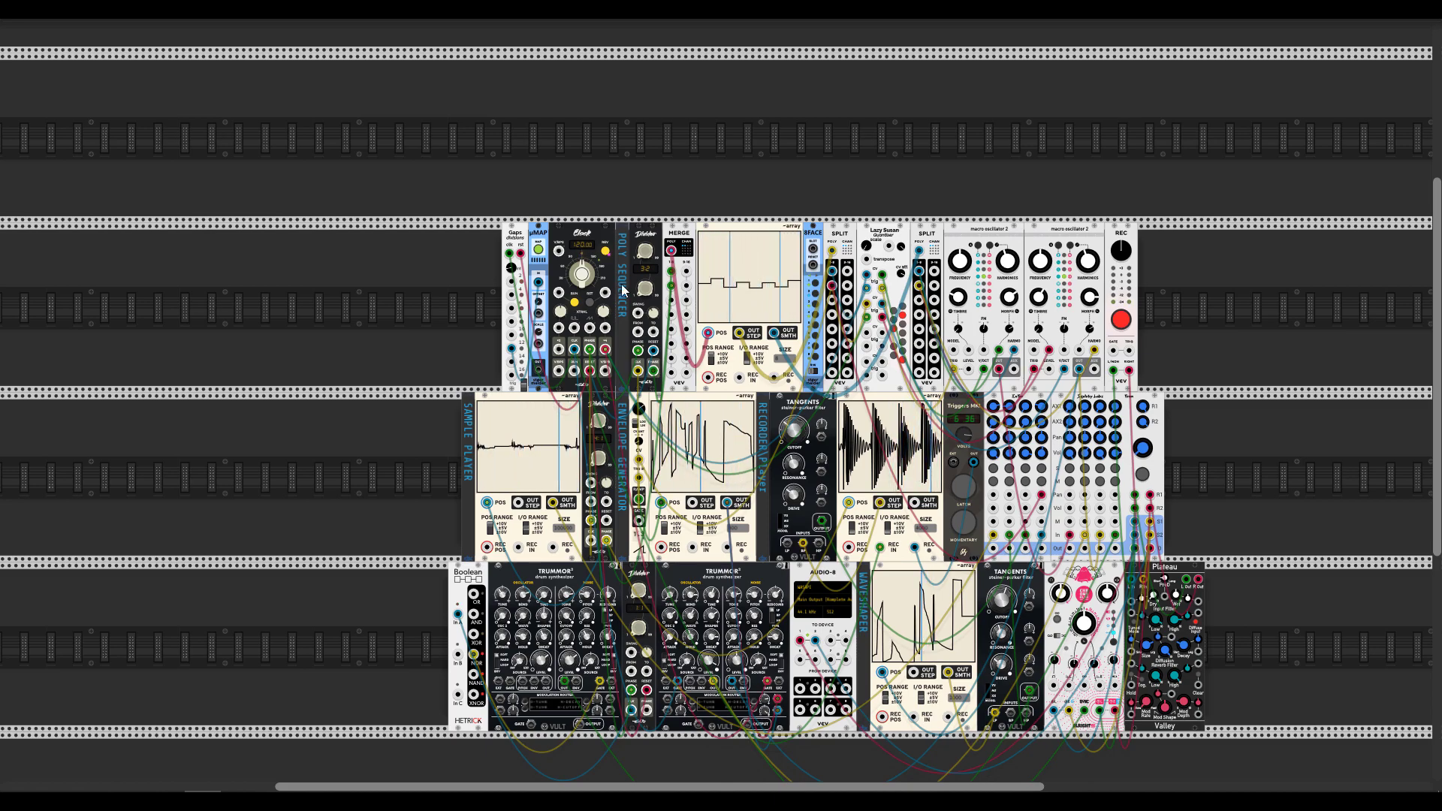
scroll(1091, 450, up, 2)
scroll(974, 458, down, 2)
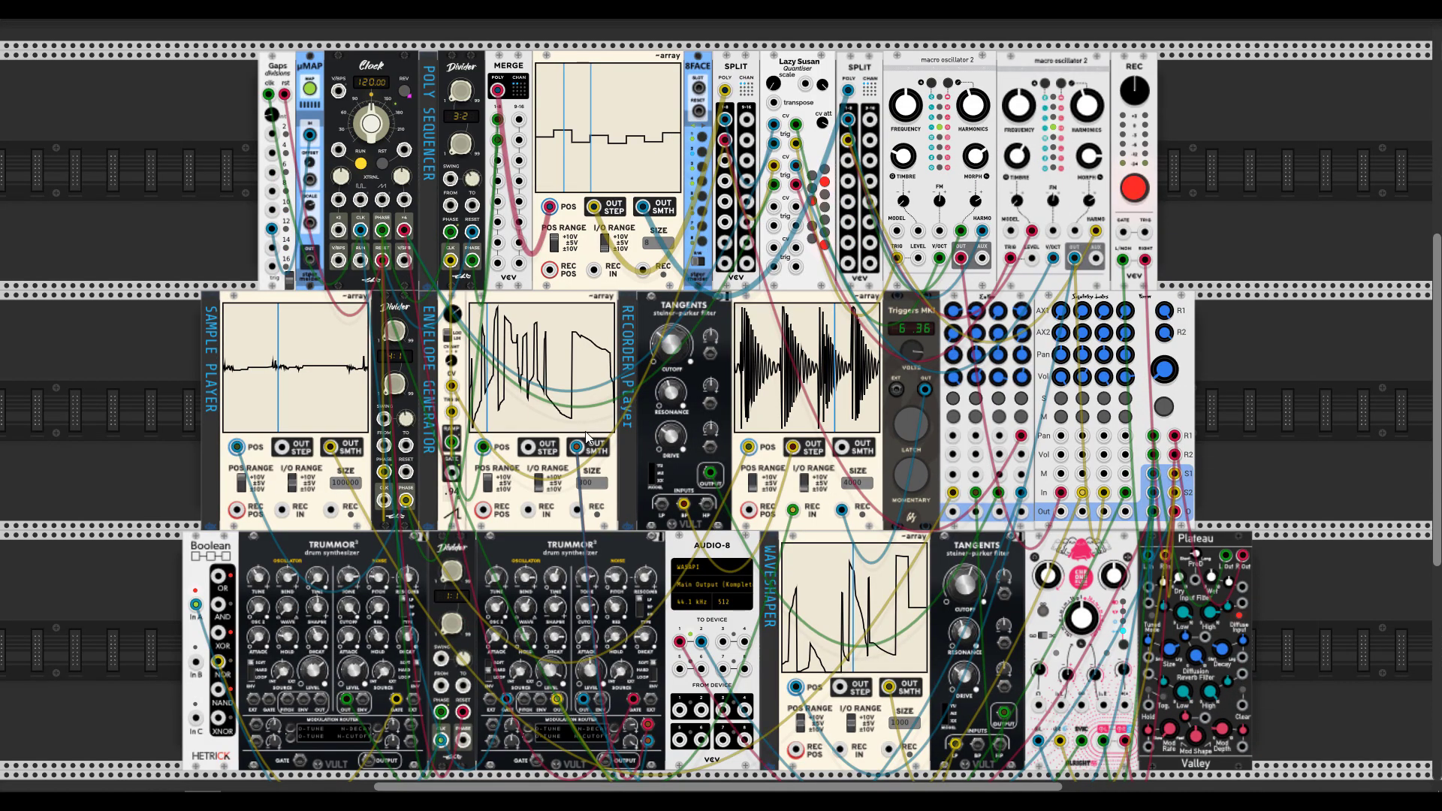